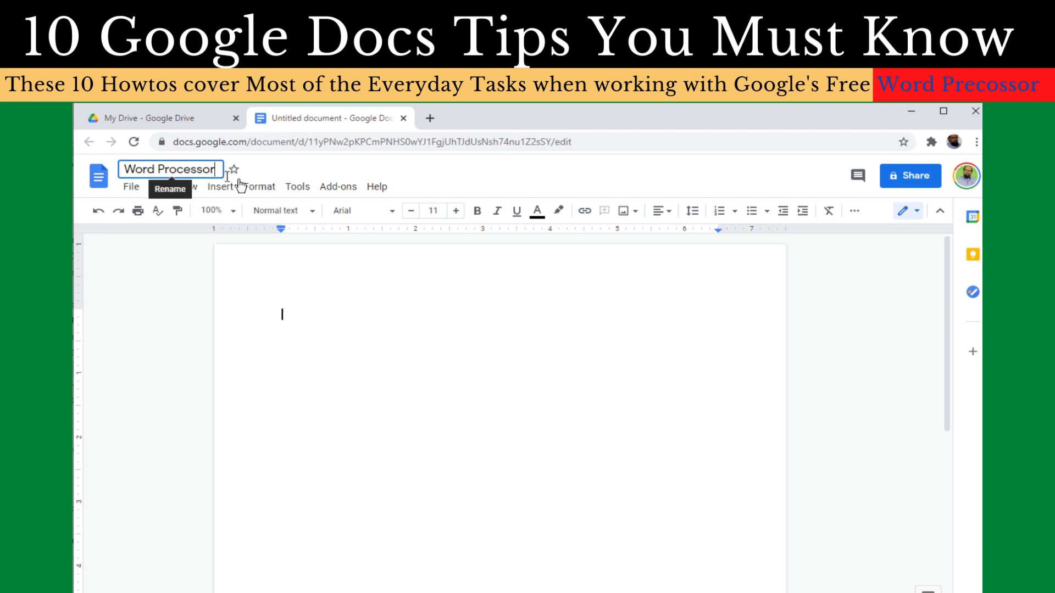
Apply the title Word Processor to the untitled document and return to the page body.
{"action": "left_click", "coordinate": [438, 347]}
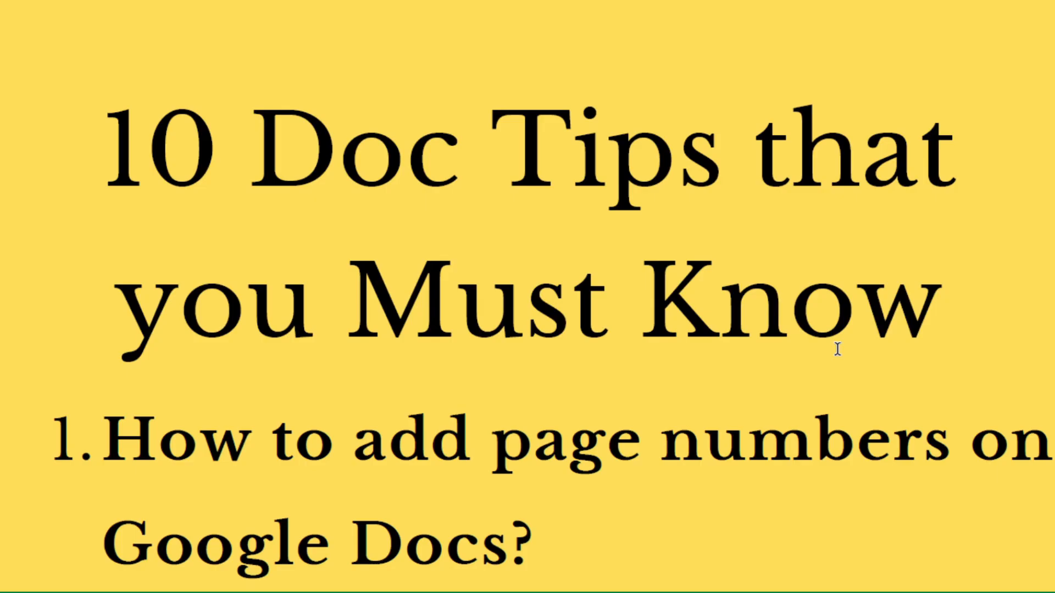
Read through the list of ten Google Docs tips, from adding page numbers to converting to PDF.
{"action": "scroll", "coordinate": [838, 349], "scroll_direction": "down", "scroll_amount": 5}
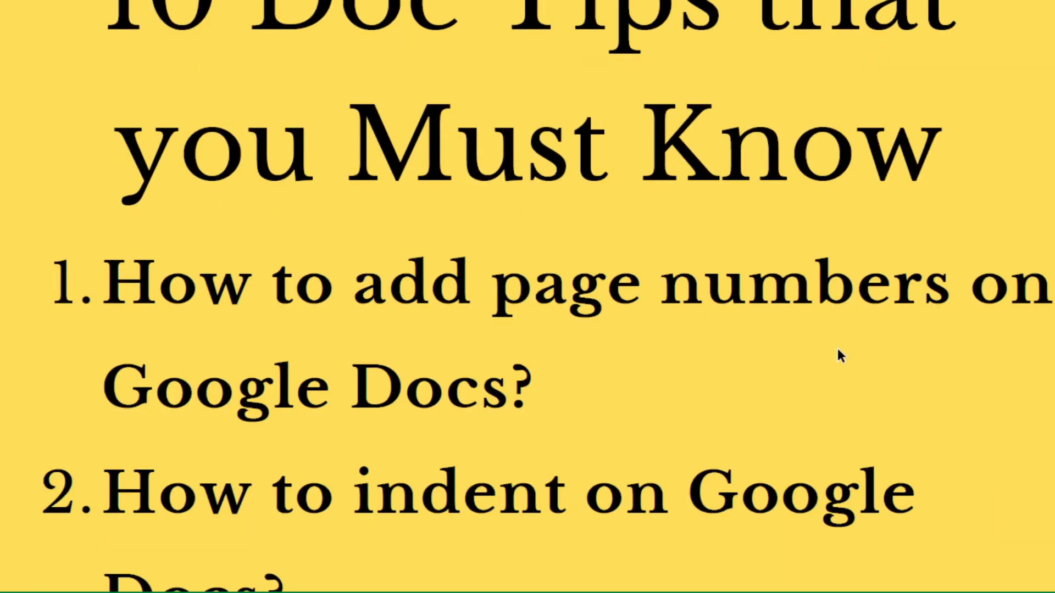
{"action": "scroll", "coordinate": [836, 352], "scroll_direction": "down", "scroll_amount": 4}
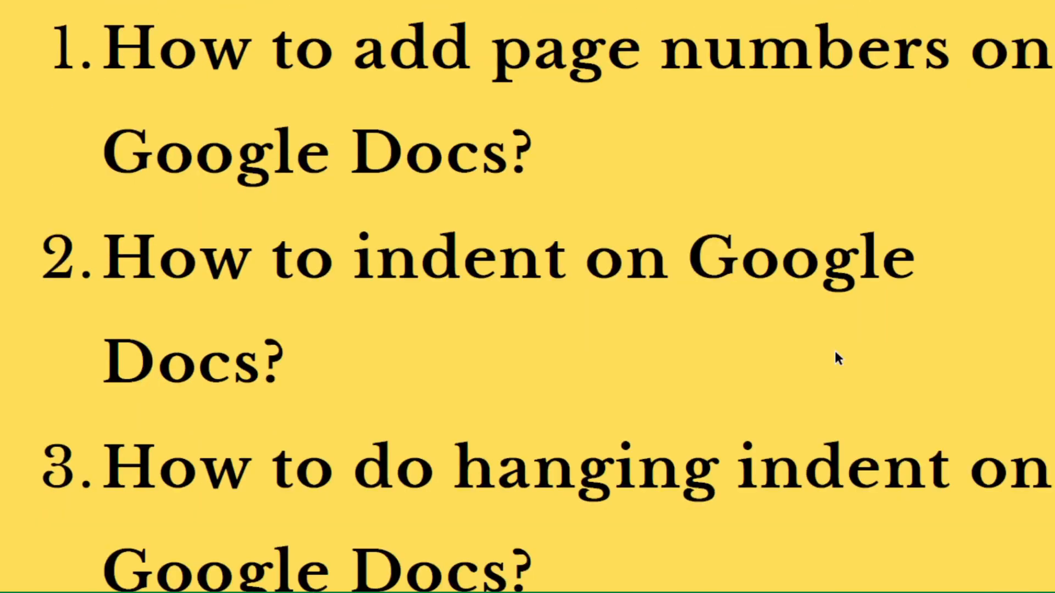
{"action": "scroll", "coordinate": [835, 355], "scroll_direction": "down", "scroll_amount": 2}
{"action": "scroll", "coordinate": [834, 351], "scroll_direction": "down", "scroll_amount": 6}
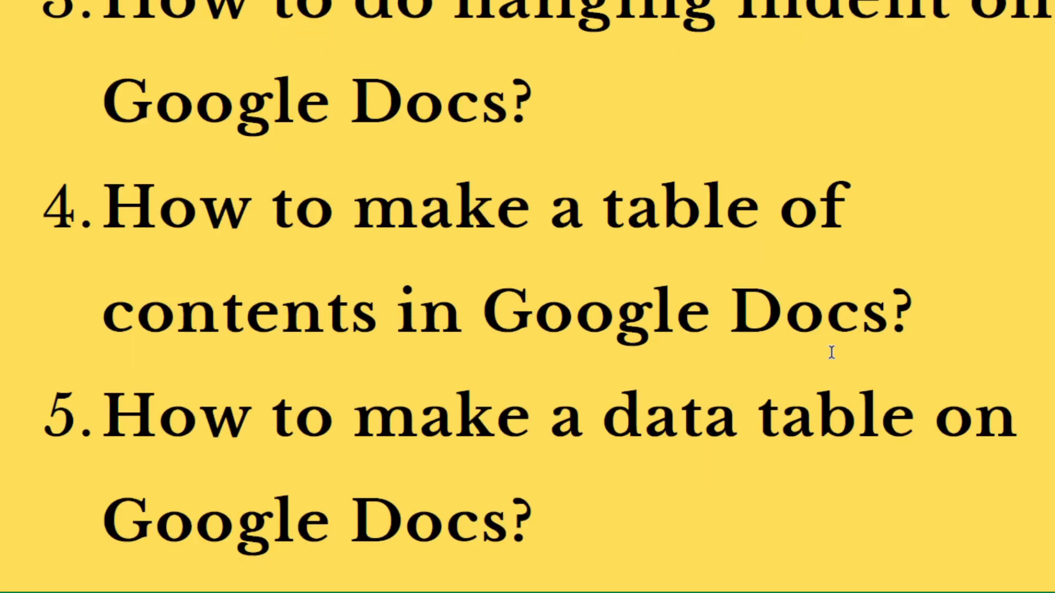
{"action": "scroll", "coordinate": [830, 352], "scroll_direction": "down", "scroll_amount": 2}
{"action": "scroll", "coordinate": [829, 352], "scroll_direction": "down", "scroll_amount": 3}
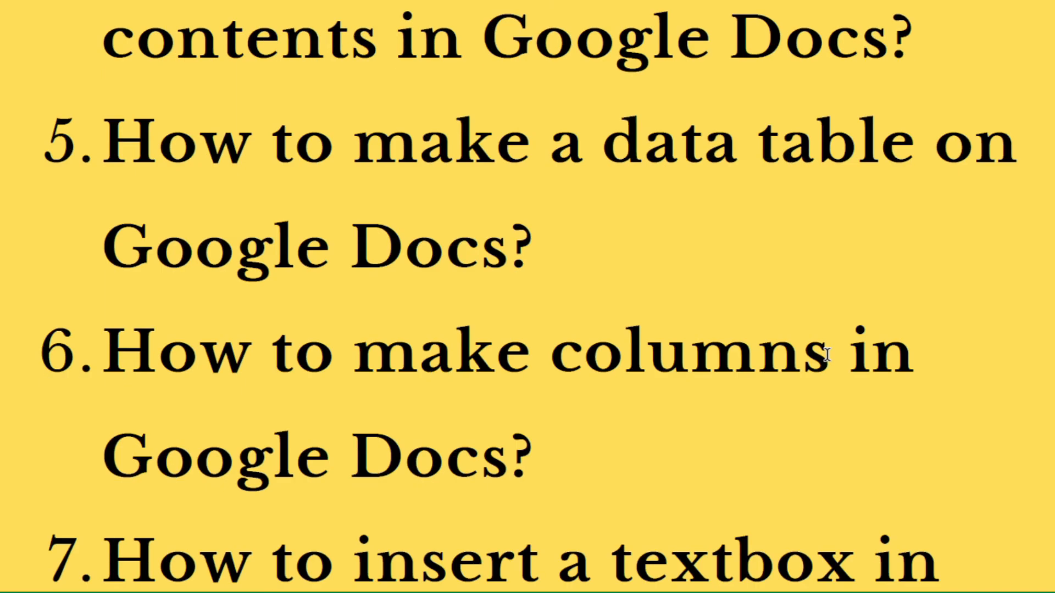
{"action": "scroll", "coordinate": [827, 354], "scroll_direction": "down", "scroll_amount": 5}
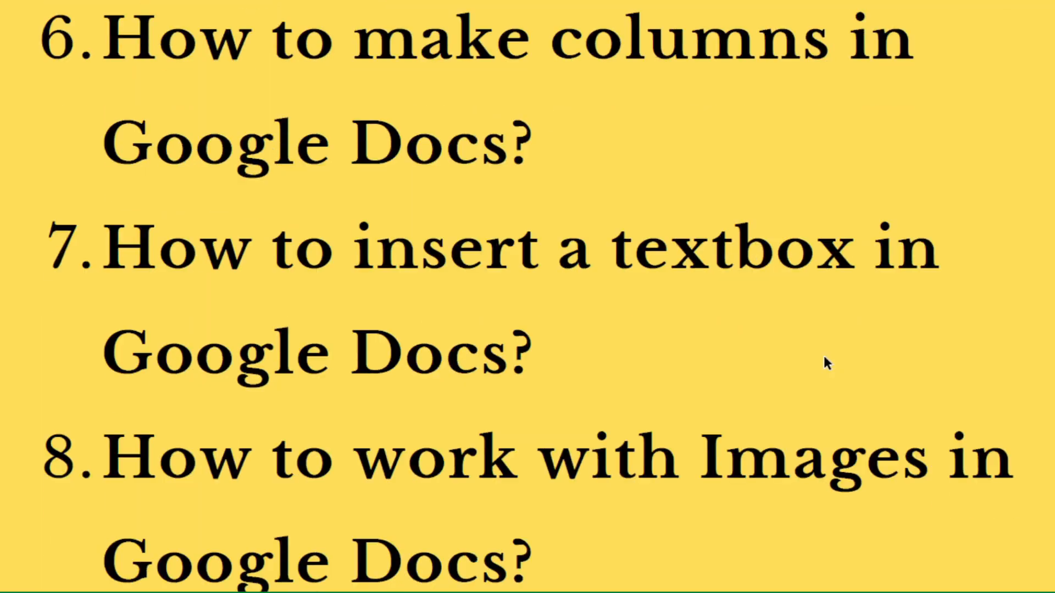
{"action": "scroll", "coordinate": [825, 358], "scroll_direction": "down", "scroll_amount": 3}
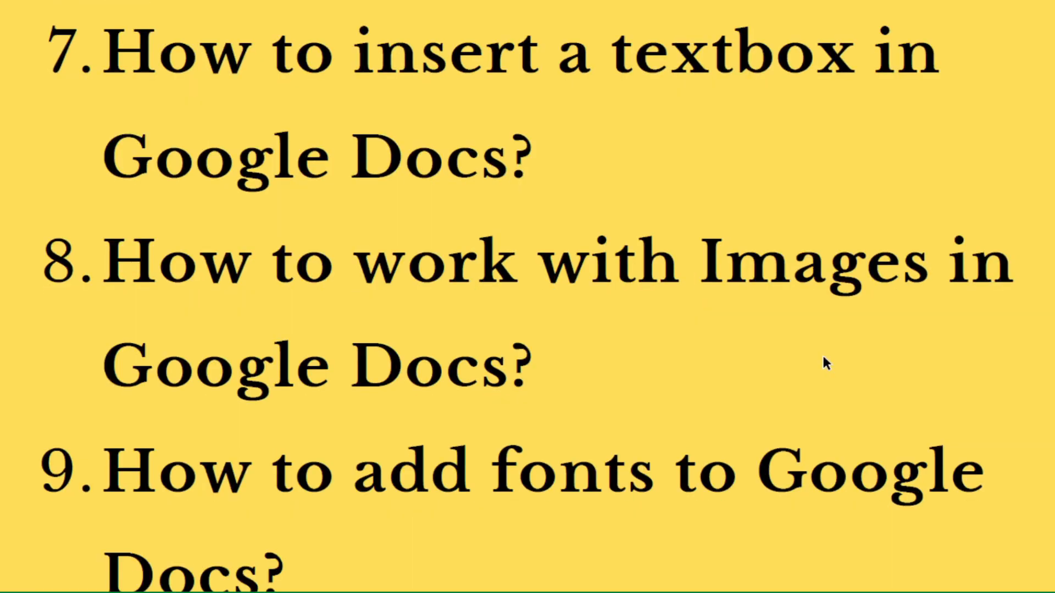
{"action": "scroll", "coordinate": [823, 355], "scroll_direction": "down", "scroll_amount": 3}
{"action": "scroll", "coordinate": [822, 356], "scroll_direction": "down", "scroll_amount": 1}
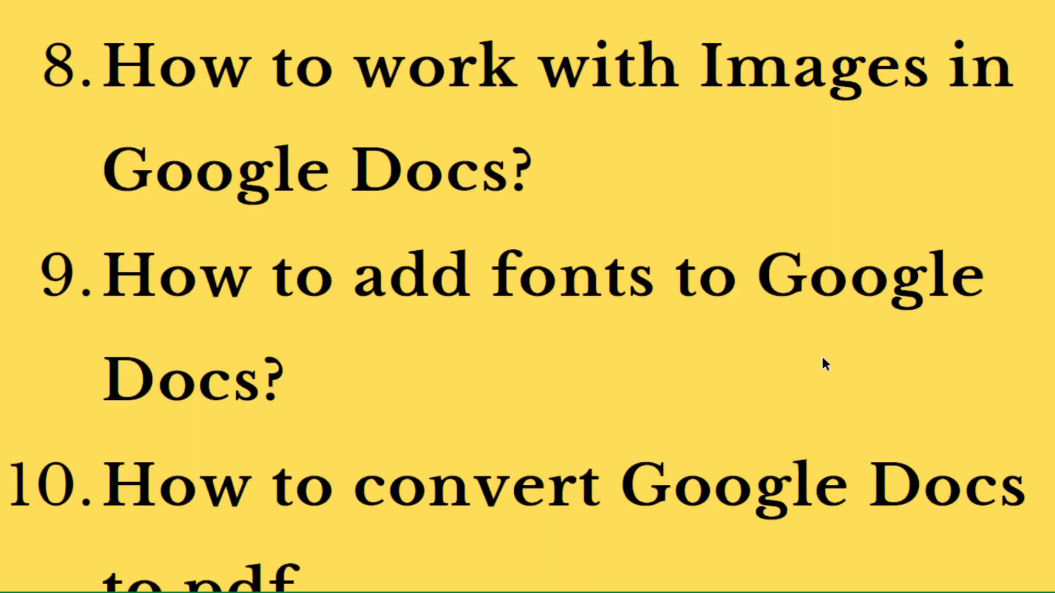
{"action": "scroll", "coordinate": [822, 355], "scroll_direction": "down", "scroll_amount": 2}
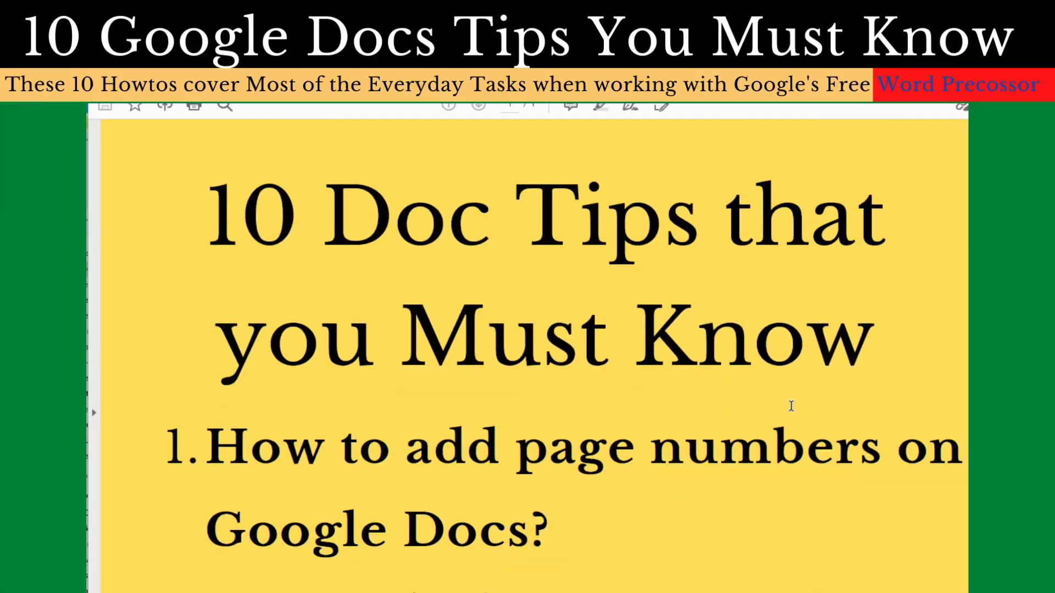
{"action": "scroll", "coordinate": [789, 406], "scroll_direction": "down", "scroll_amount": 4}
{"action": "scroll", "coordinate": [790, 407], "scroll_direction": "down", "scroll_amount": 6}
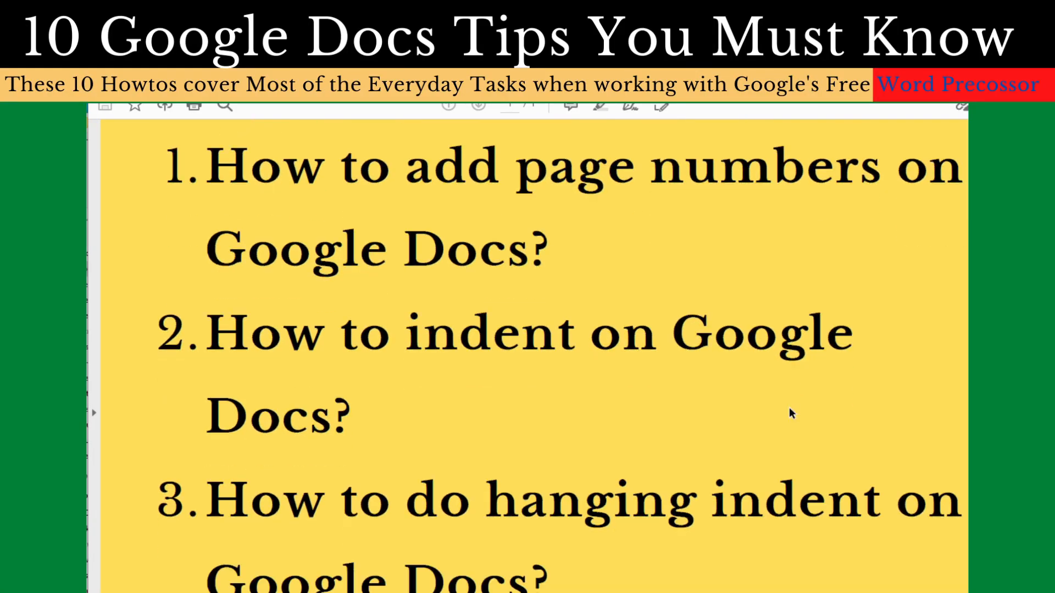
{"action": "scroll", "coordinate": [787, 409], "scroll_direction": "down", "scroll_amount": 6}
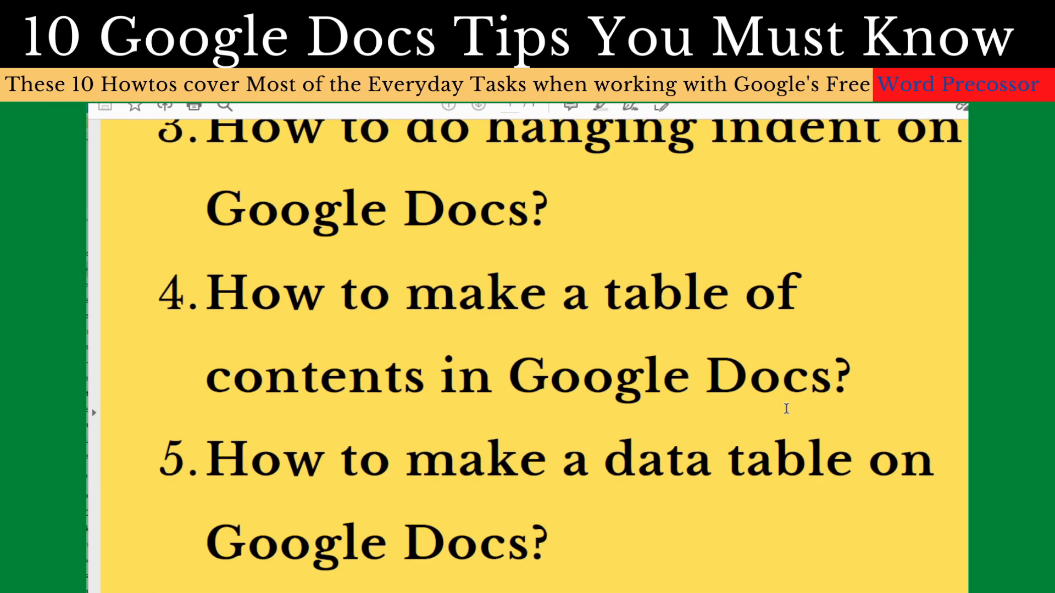
{"action": "scroll", "coordinate": [782, 411], "scroll_direction": "down", "scroll_amount": 6}
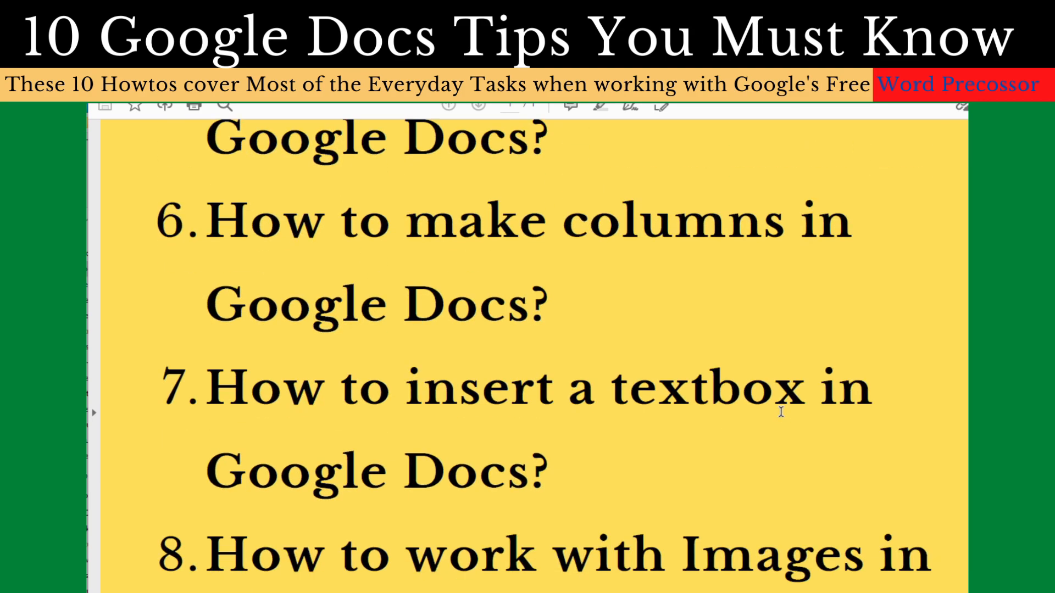
{"action": "scroll", "coordinate": [779, 412], "scroll_direction": "down", "scroll_amount": 2}
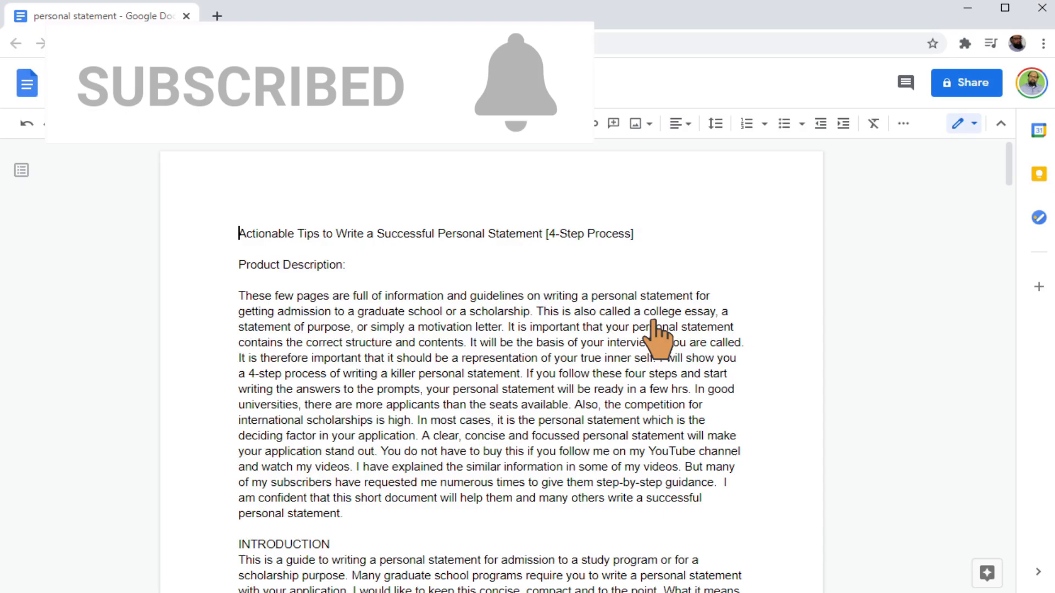
{"action": "left_click", "coordinate": [168, 97]}
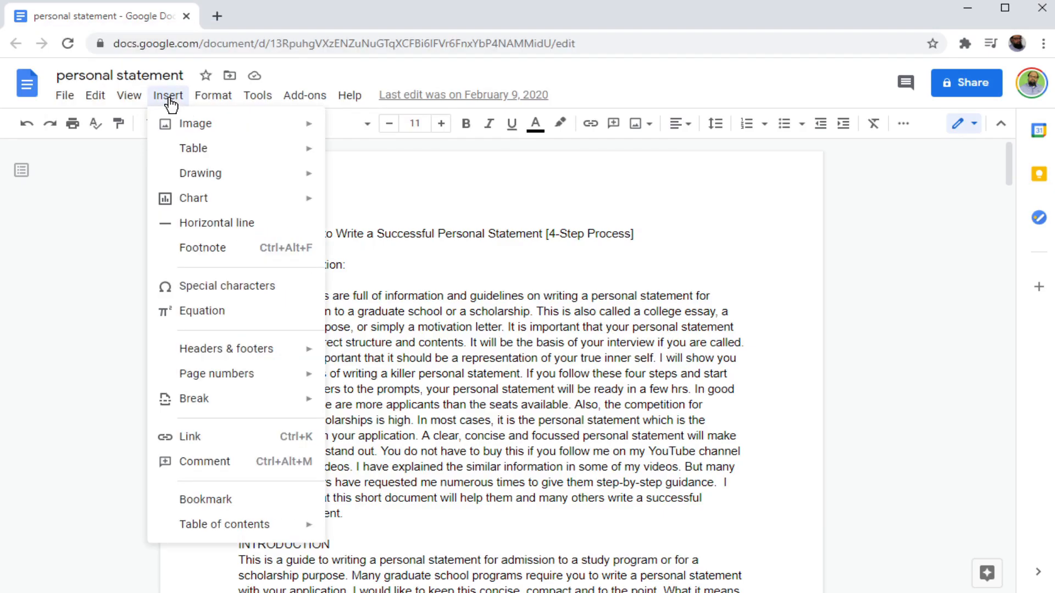
{"action": "mouse_move", "coordinate": [238, 381]}
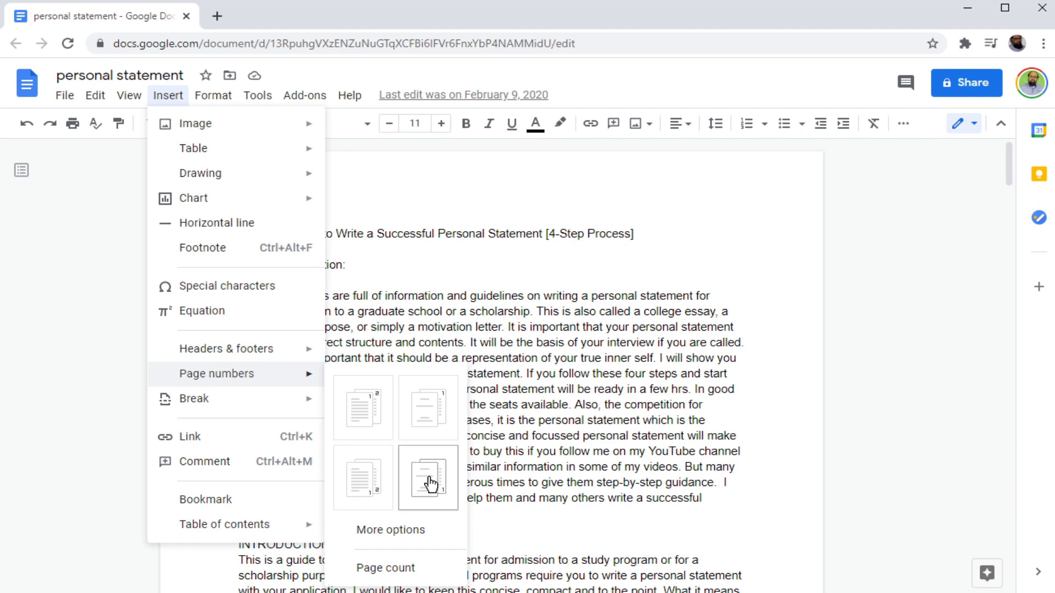
{"action": "left_click", "coordinate": [407, 531]}
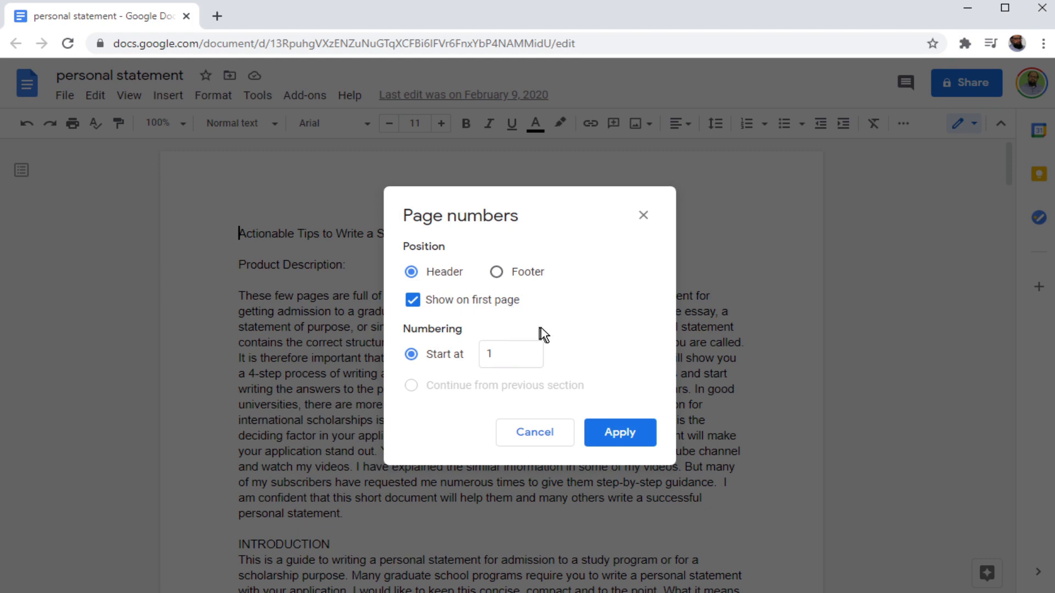
{"action": "left_click", "coordinate": [535, 432]}
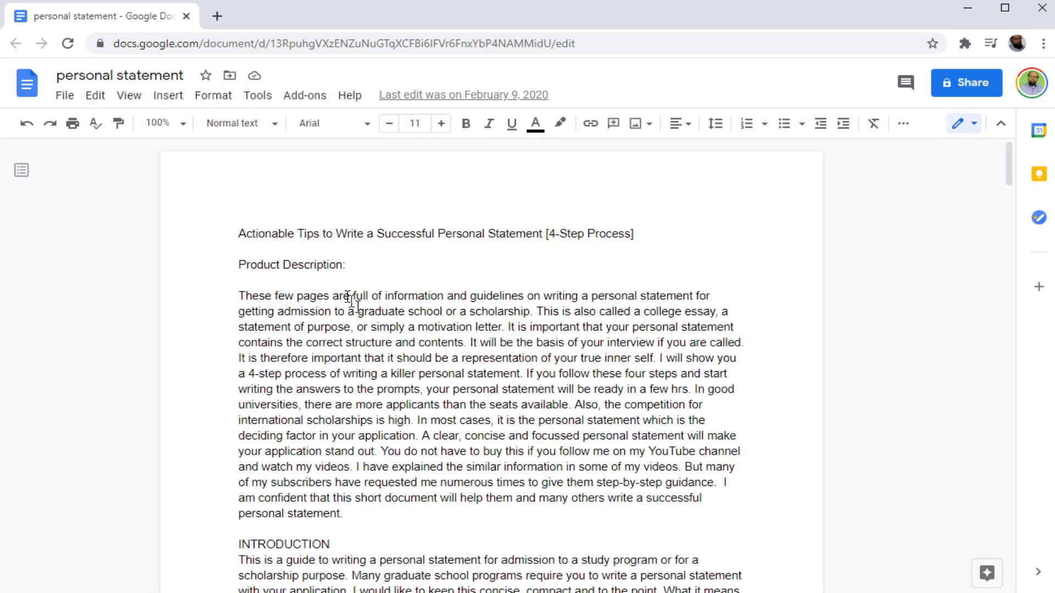
Insert page numbers in the header of the personal statement on every page, starting with the first page.
{"action": "left_click", "coordinate": [168, 95]}
{"action": "mouse_move", "coordinate": [305, 384]}
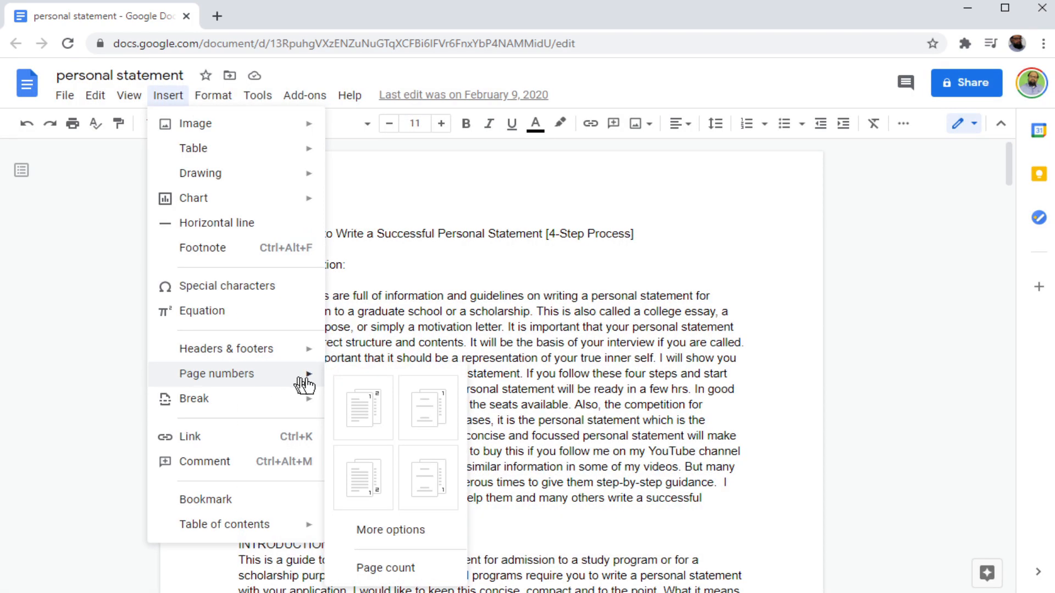
{"action": "left_click", "coordinate": [368, 413]}
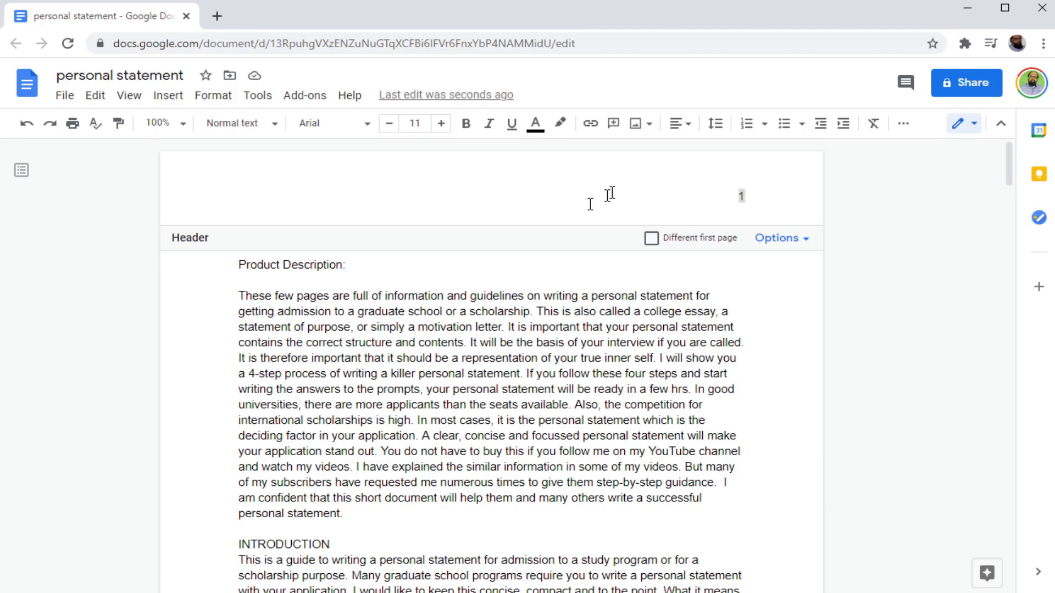
Centre the header page number and add the word Page in front of it.
{"action": "left_click", "coordinate": [692, 130]}
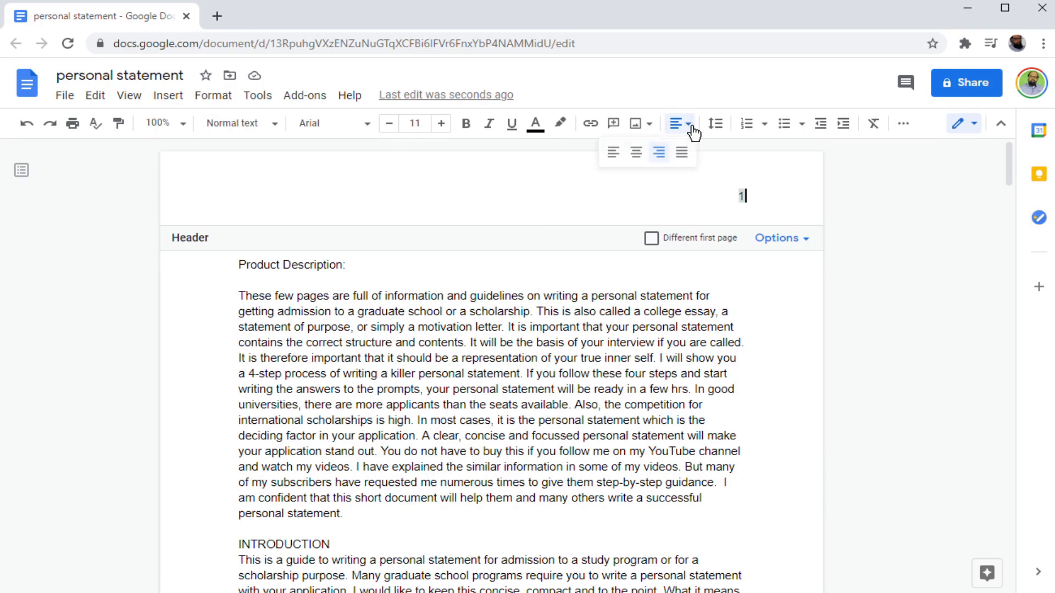
{"action": "left_click", "coordinate": [636, 153]}
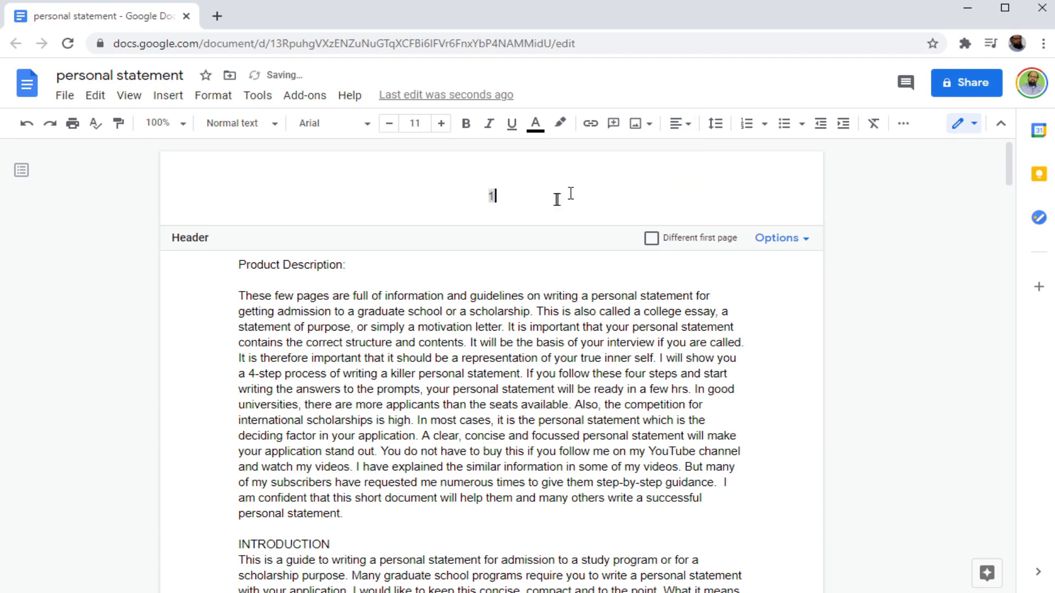
{"action": "left_click", "coordinate": [486, 204]}
{"action": "type", "text": "Page"}
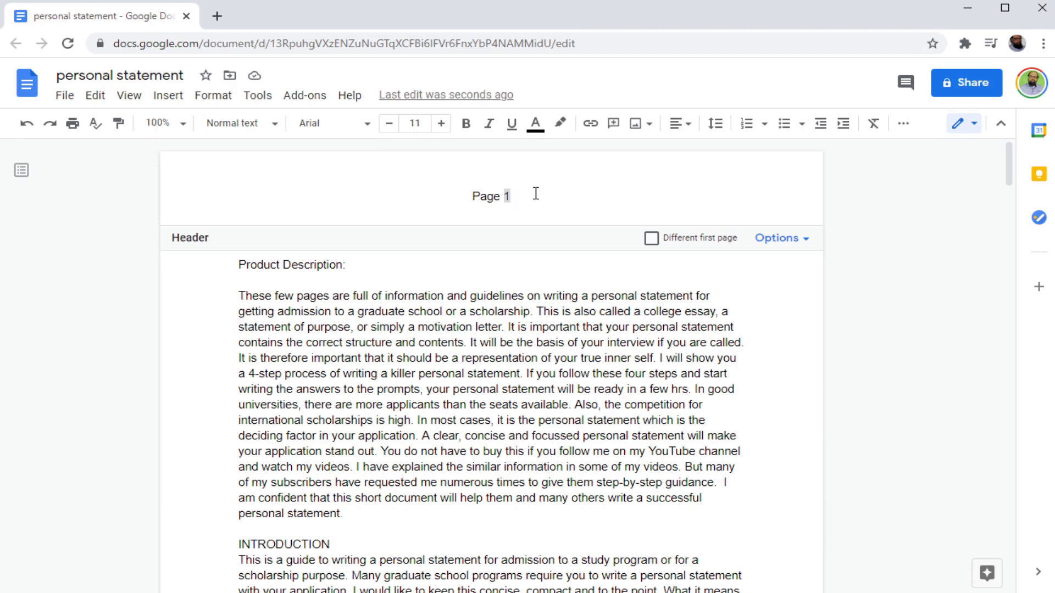
Insert page numbers in the footer of every page, starting with the first page.
{"action": "left_click", "coordinate": [168, 98]}
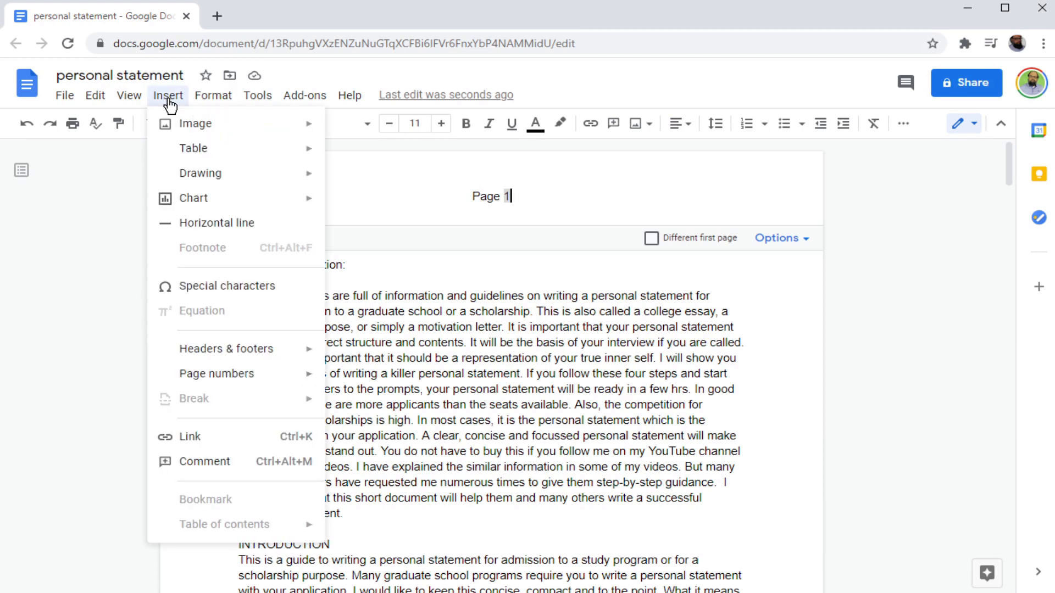
{"action": "mouse_move", "coordinate": [294, 372]}
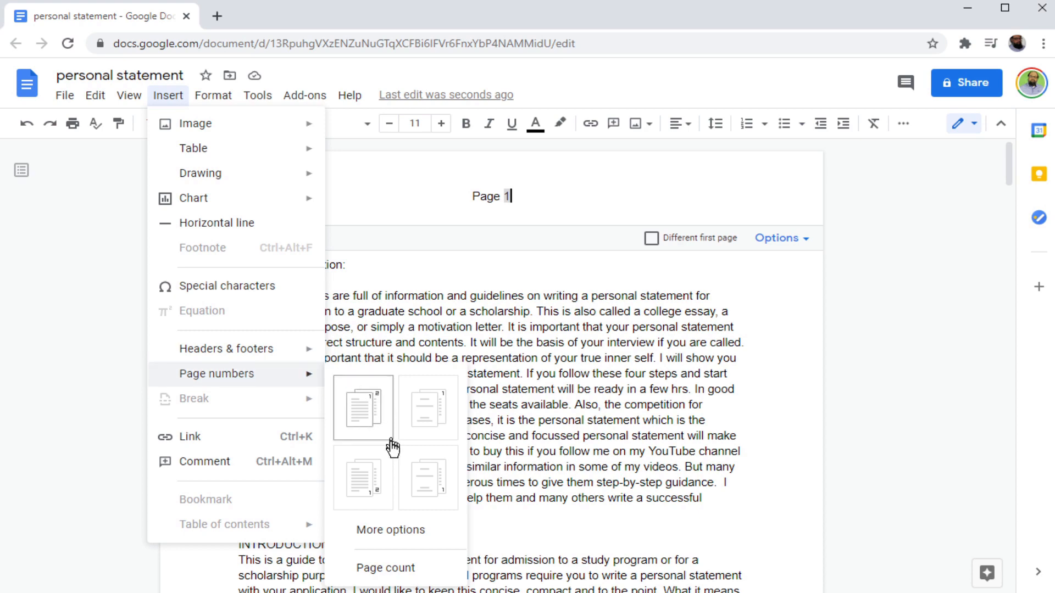
{"action": "left_click", "coordinate": [375, 487]}
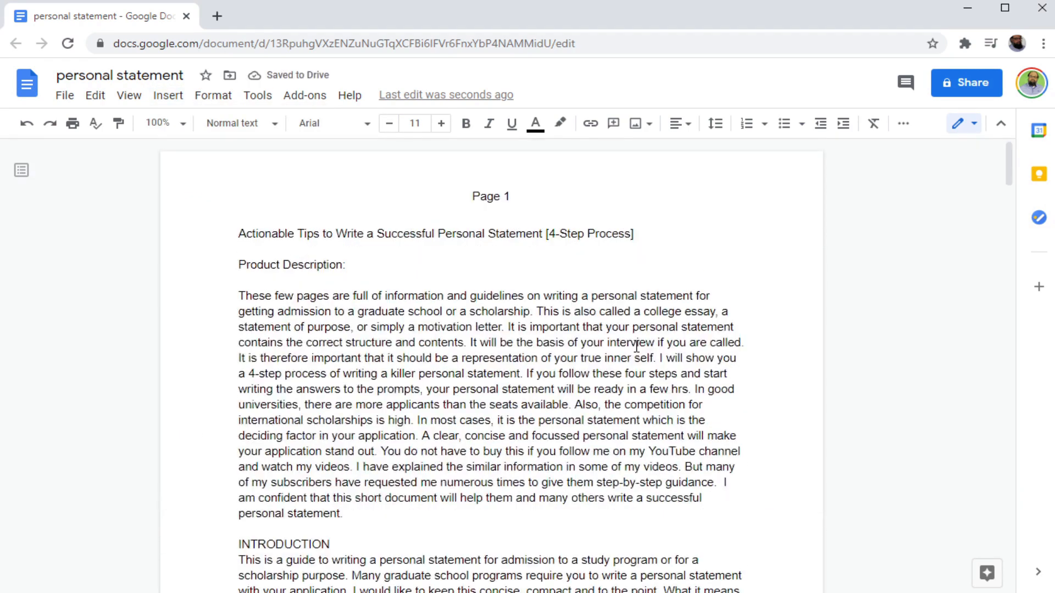
Remove the header containing the centred page number from the document.
{"action": "left_click", "coordinate": [503, 196]}
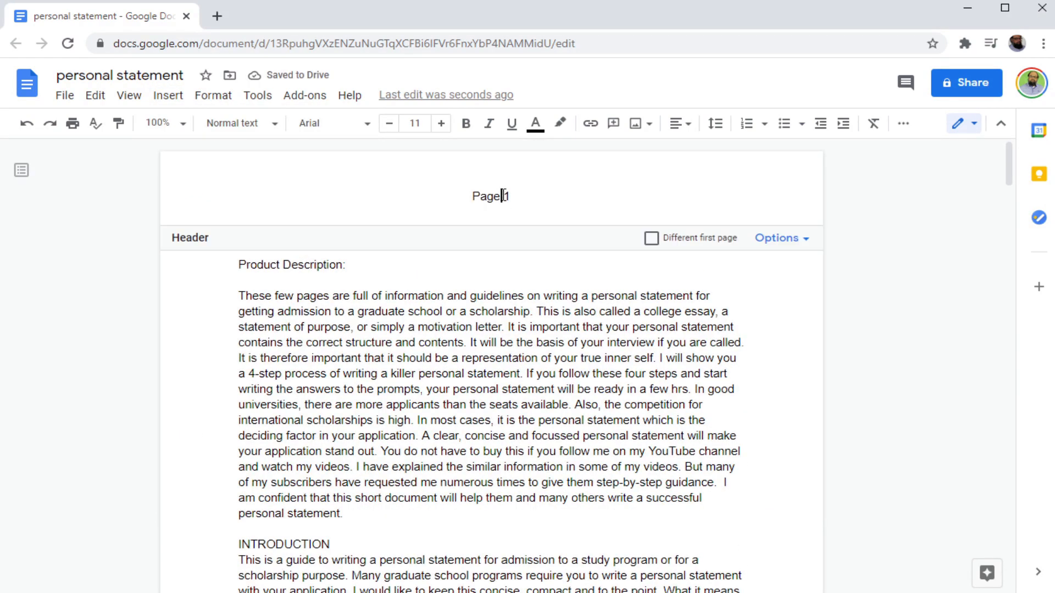
{"action": "left_click", "coordinate": [805, 243]}
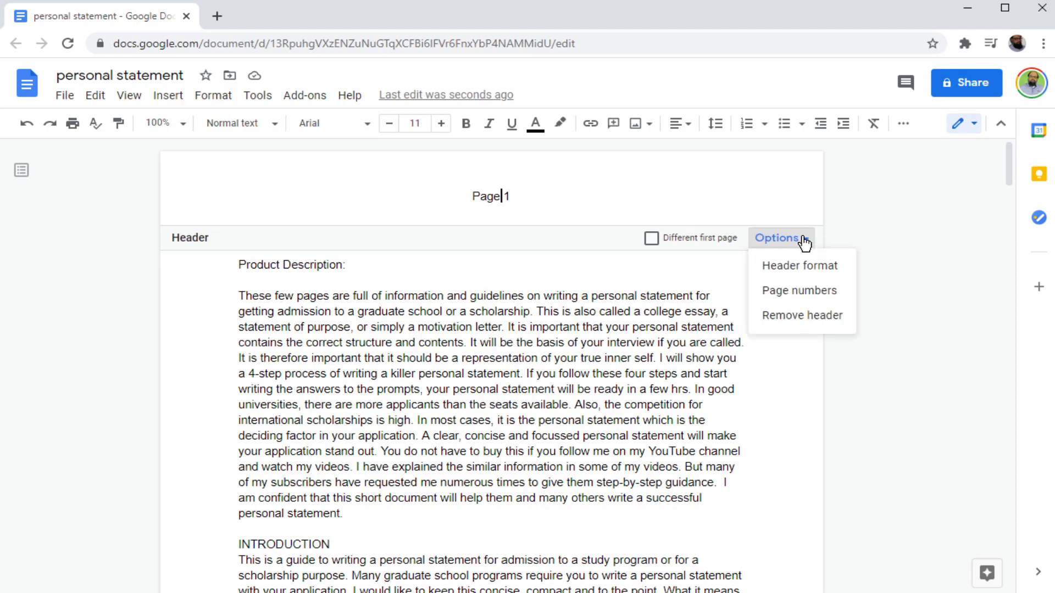
{"action": "left_click", "coordinate": [815, 316]}
Reapply the page numbers in the footer of all pages, add the word Page to the number, and leave the footer.
{"action": "scroll", "coordinate": [749, 353], "scroll_direction": "down", "scroll_amount": 10}
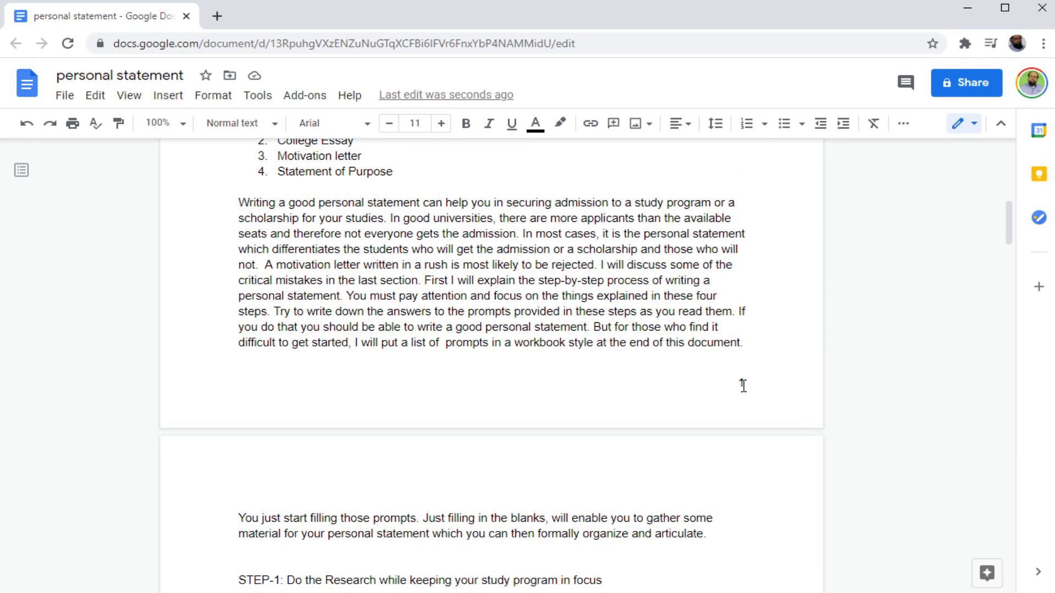
{"action": "scroll", "coordinate": [741, 382], "scroll_direction": "down", "scroll_amount": 12}
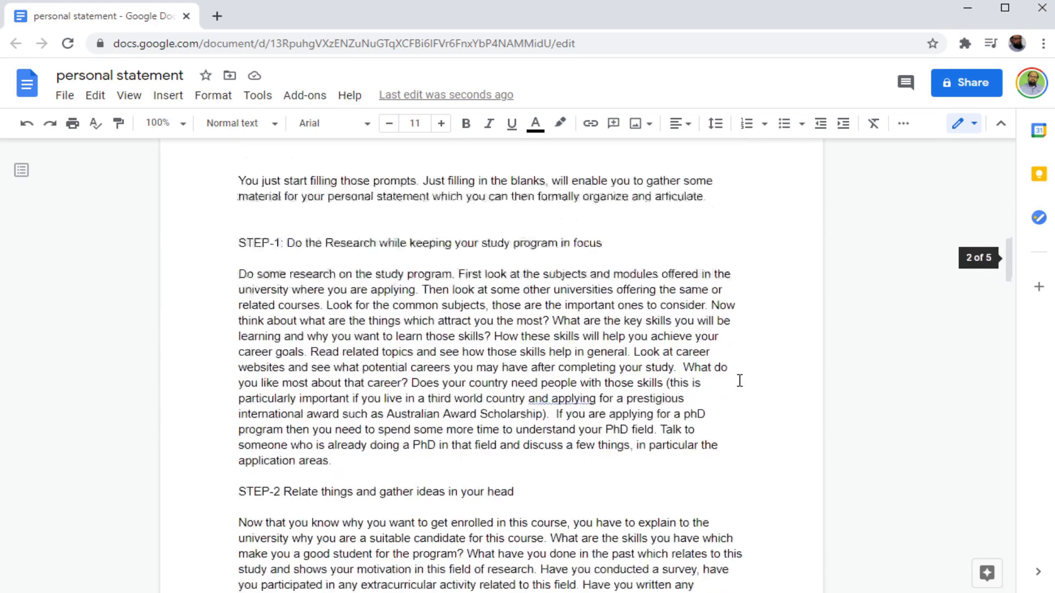
{"action": "scroll", "coordinate": [738, 376], "scroll_direction": "down", "scroll_amount": 4}
{"action": "scroll", "coordinate": [738, 375], "scroll_direction": "up", "scroll_amount": 10}
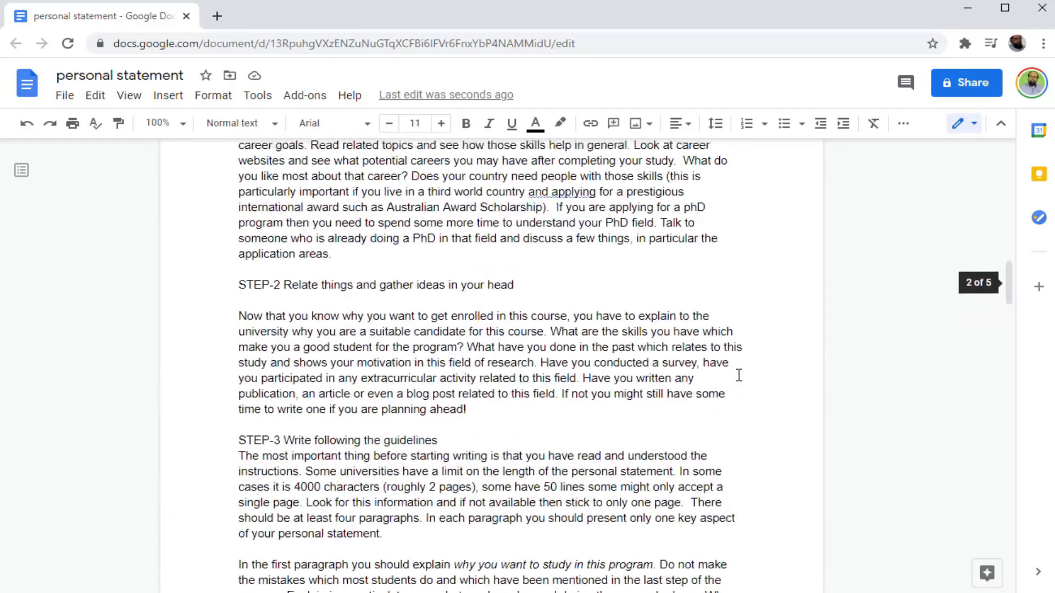
{"action": "scroll", "coordinate": [738, 374], "scroll_direction": "up", "scroll_amount": 3}
{"action": "left_click", "coordinate": [168, 95]}
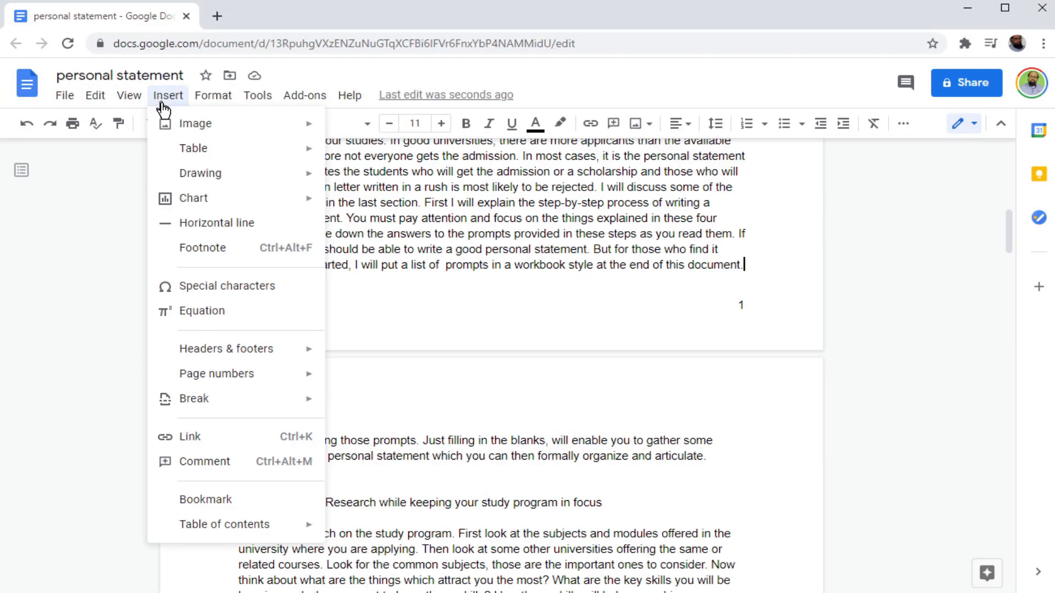
{"action": "mouse_move", "coordinate": [250, 374]}
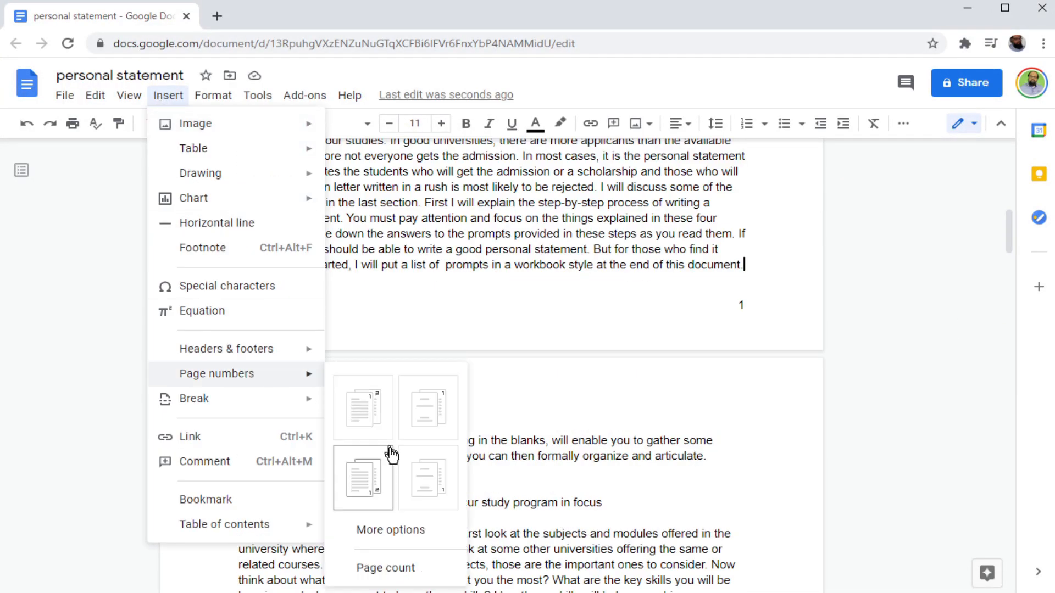
{"action": "left_click", "coordinate": [363, 478]}
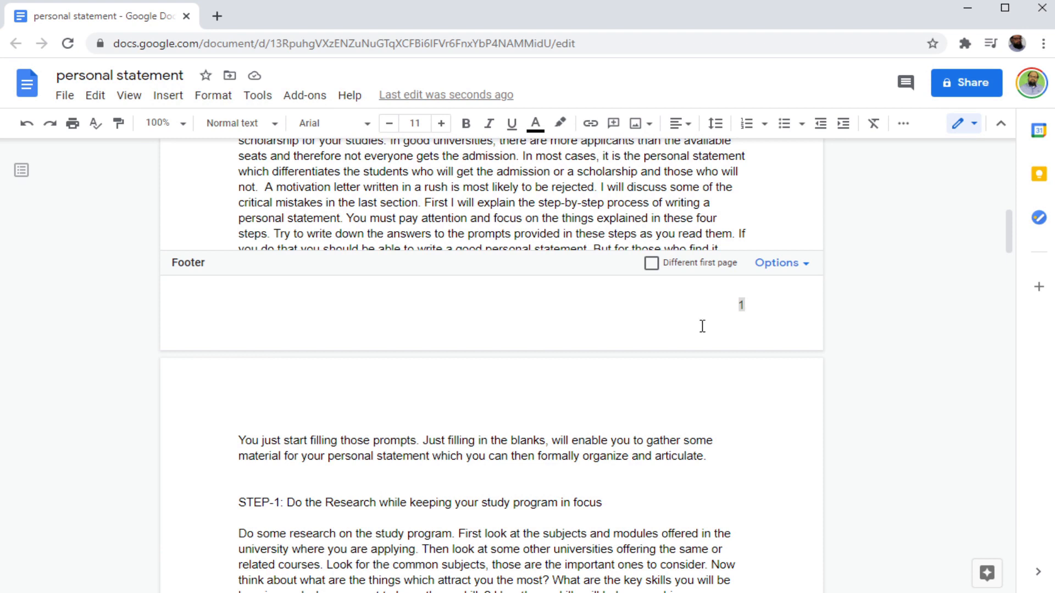
{"action": "type", "text": "Page"}
{"action": "left_click", "coordinate": [786, 377]}
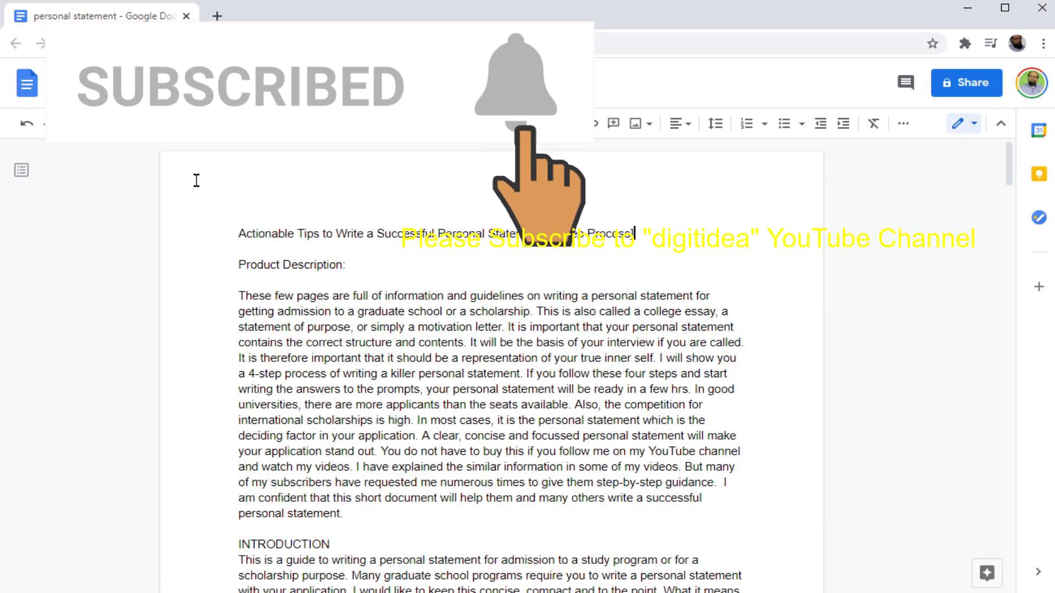
Show the ruler and split the long description paragraph before the sentence beginning "Also, the competition for international scholarships".
{"action": "left_click", "coordinate": [130, 97]}
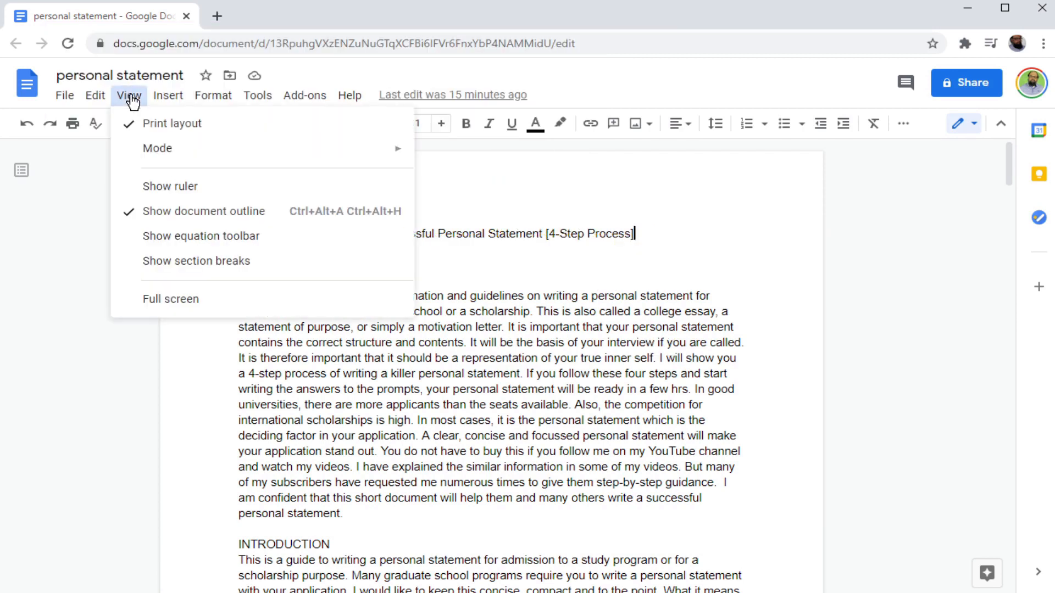
{"action": "left_click", "coordinate": [141, 194]}
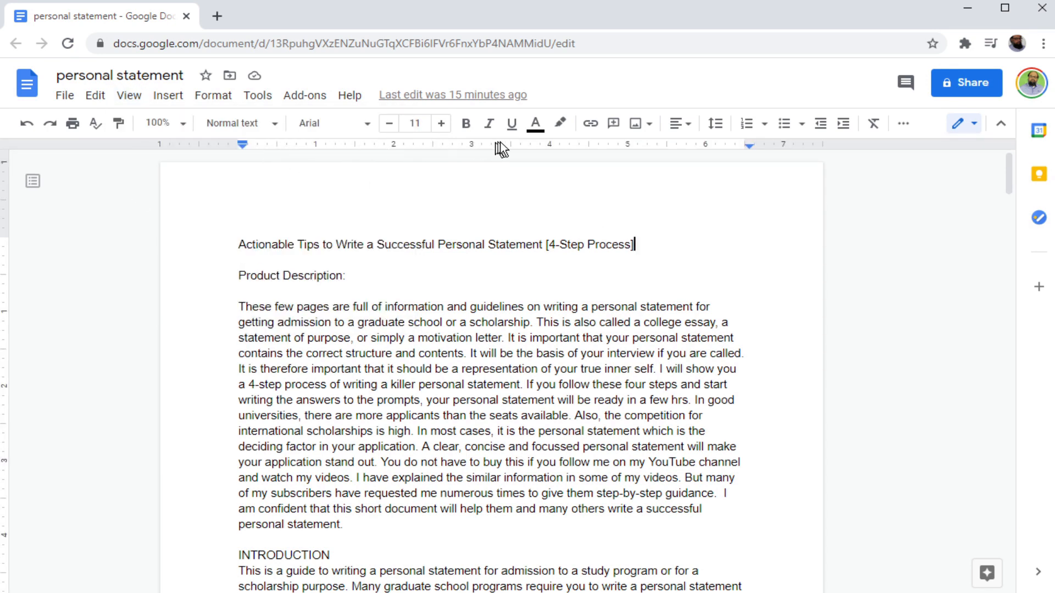
{"action": "left_click", "coordinate": [744, 209]}
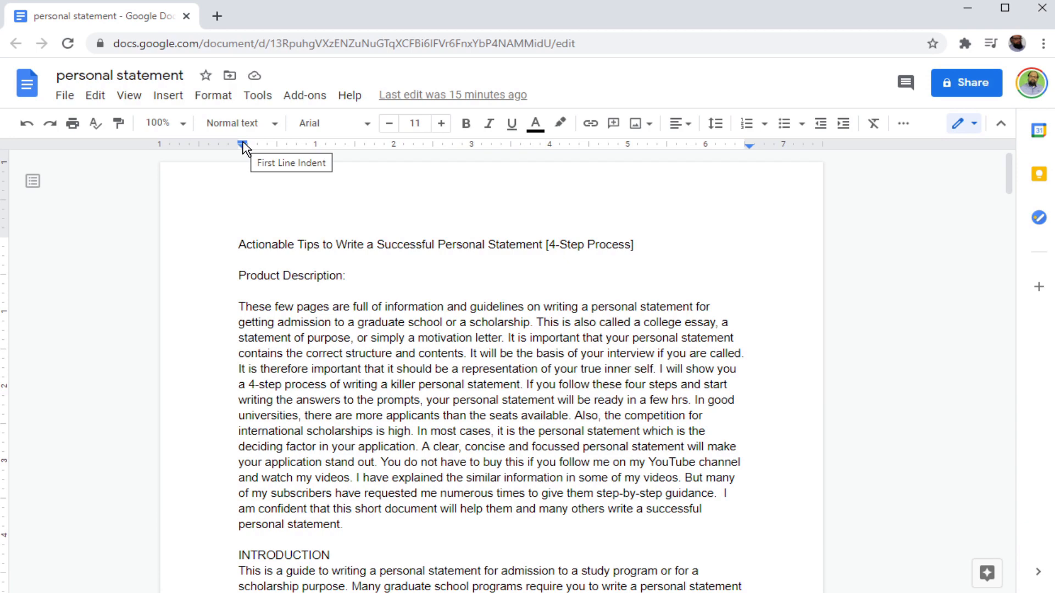
{"action": "key", "text": "Return"}
{"action": "key", "text": "Return"}
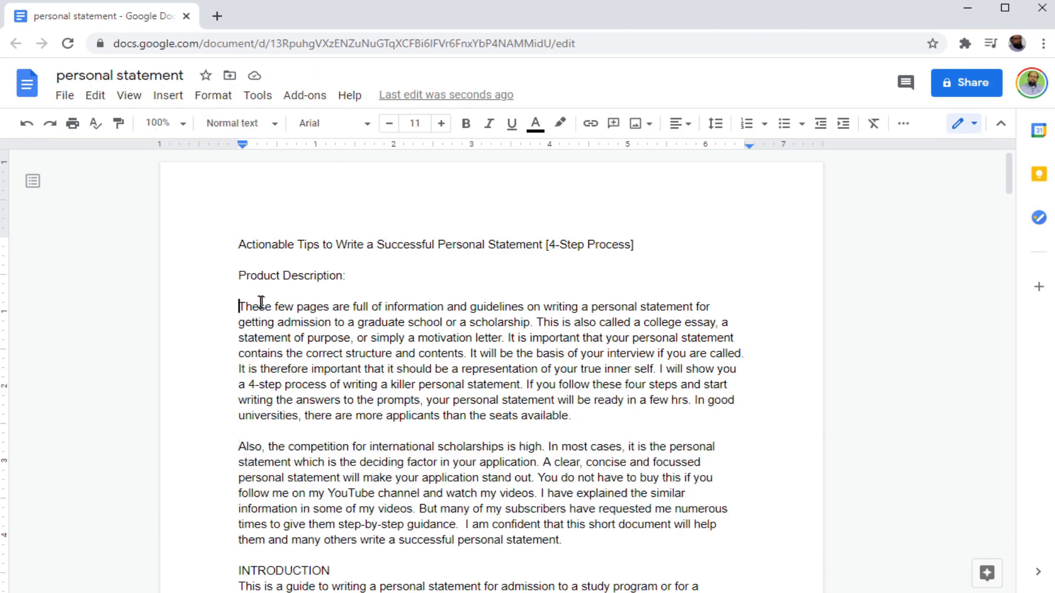
Try a 0.5-inch first-line indent on the paragraph beginning "These few pages" and remove it again.
{"action": "left_click", "coordinate": [240, 305]}
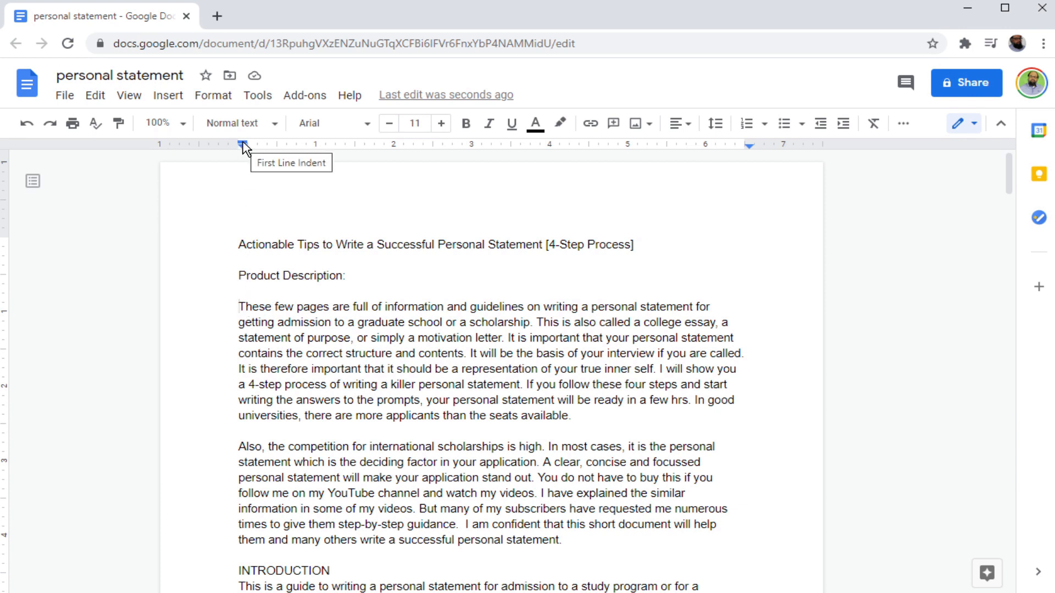
{"action": "left_click_drag", "start_coordinate": [243, 144], "coordinate": [279, 143]}
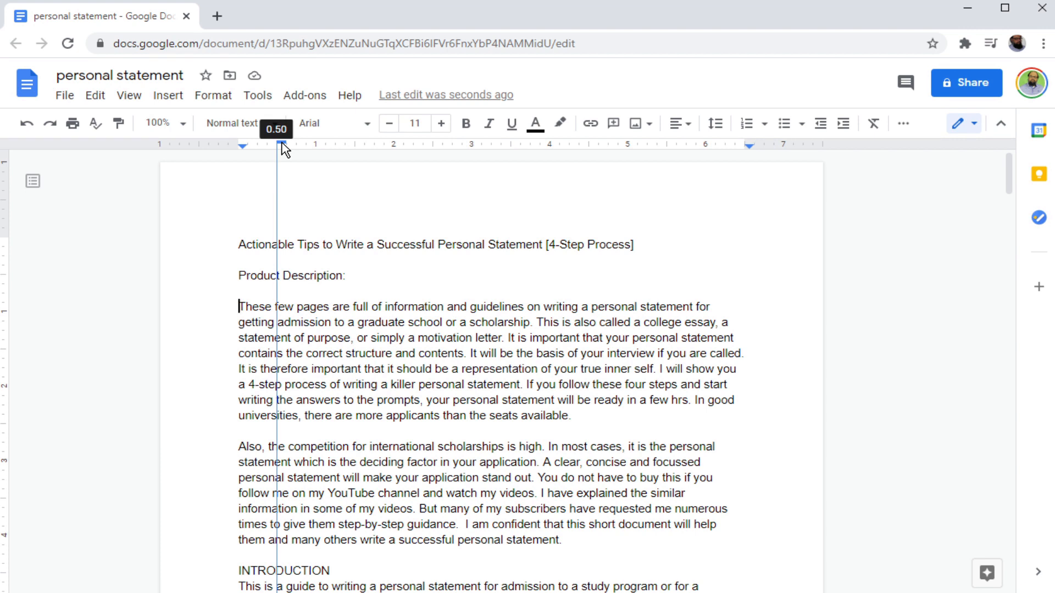
{"action": "left_click_drag", "start_coordinate": [282, 144], "coordinate": [282, 145]}
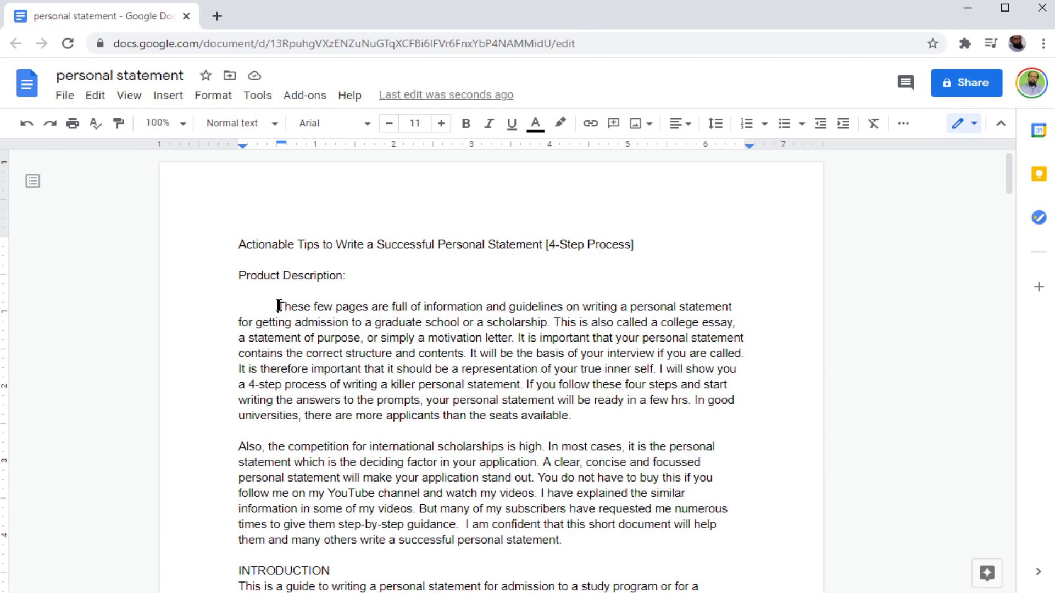
{"action": "key", "text": "BackSpace"}
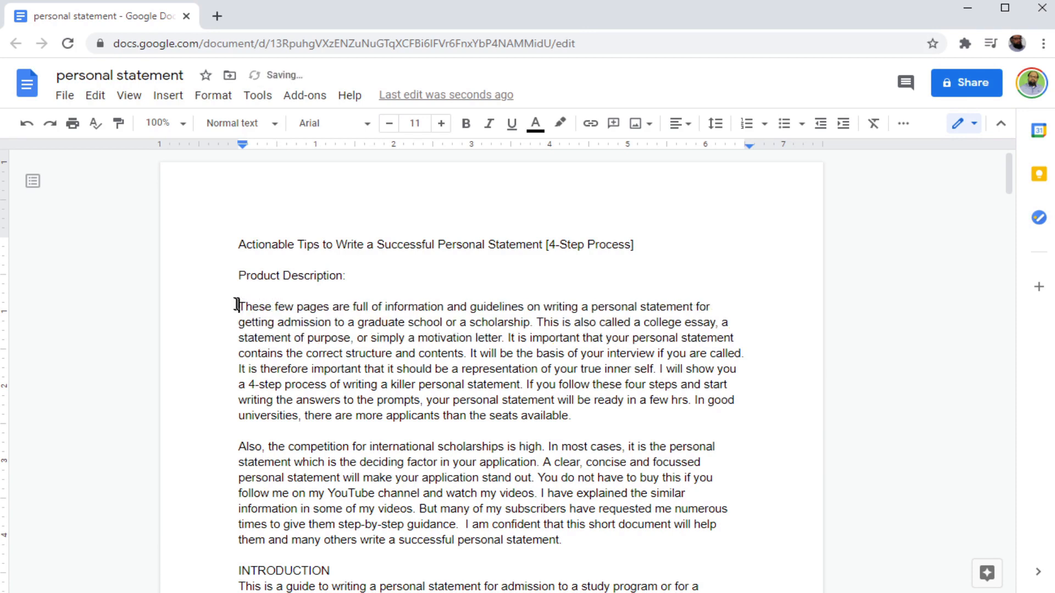
Apply a 0.5-inch first-line indent to both Product Description paragraphs.
{"action": "left_click_drag", "start_coordinate": [240, 305], "coordinate": [575, 542]}
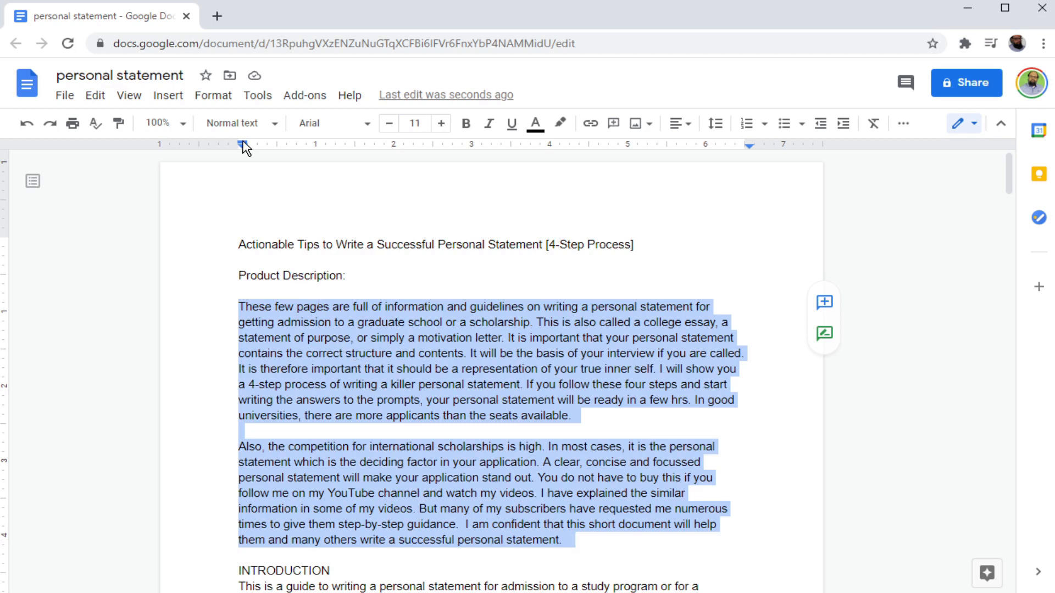
{"action": "left_click_drag", "start_coordinate": [242, 144], "coordinate": [283, 144]}
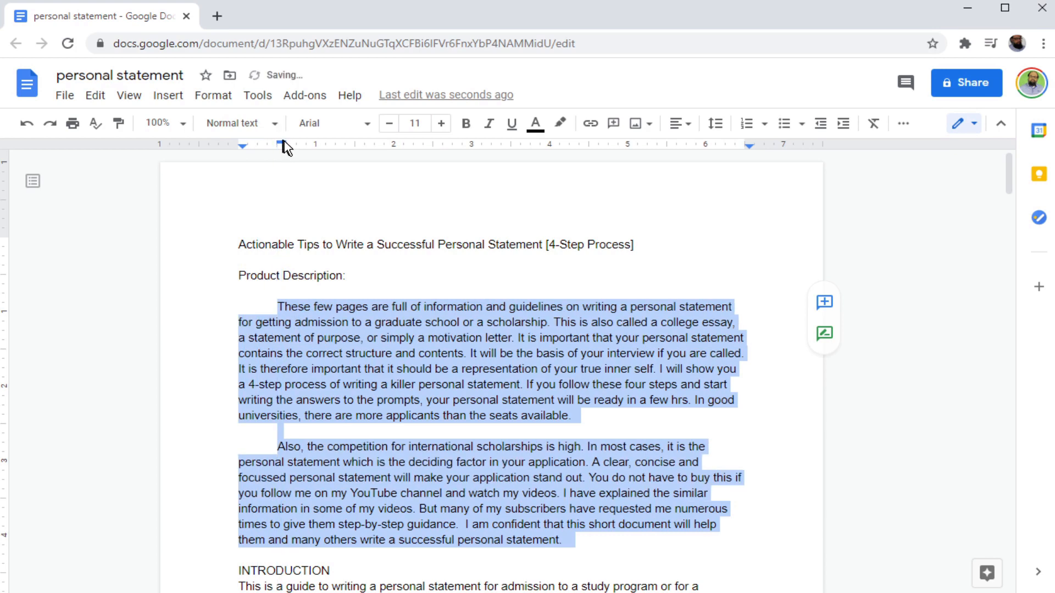
{"action": "left_click", "coordinate": [348, 374]}
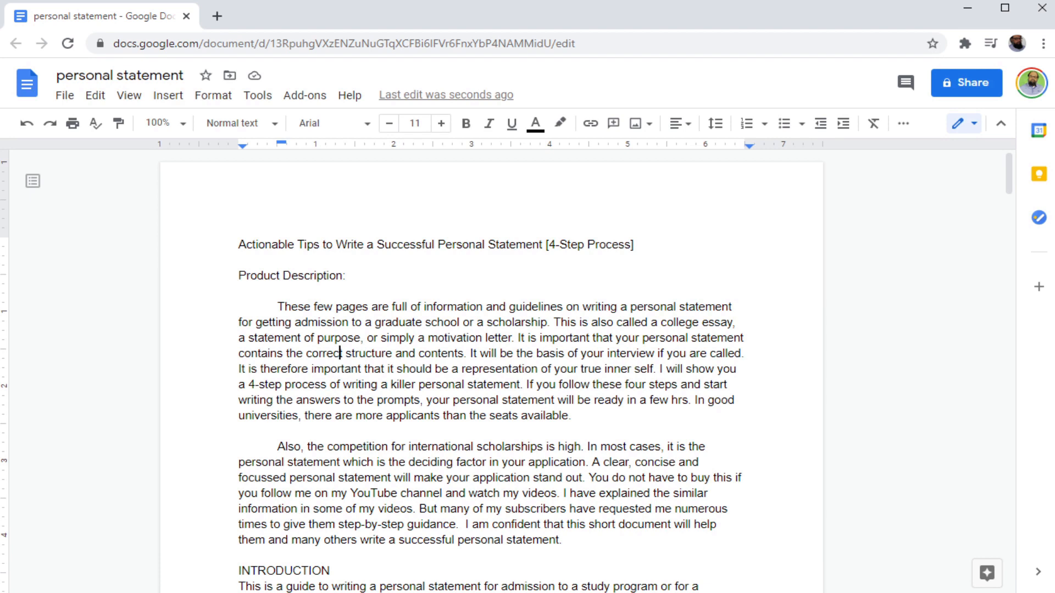
Move the right indent of both description paragraphs to the 6-inch ruler mark and set their left indent to 0.5 inch.
{"action": "left_click_drag", "start_coordinate": [278, 306], "coordinate": [593, 539]}
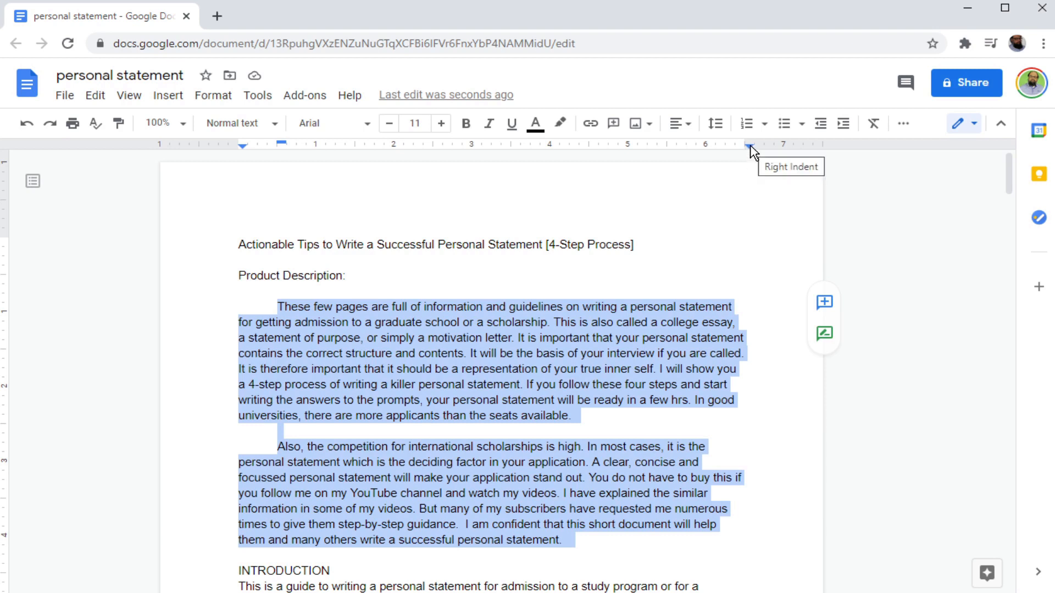
{"action": "left_click_drag", "start_coordinate": [749, 146], "coordinate": [710, 146]}
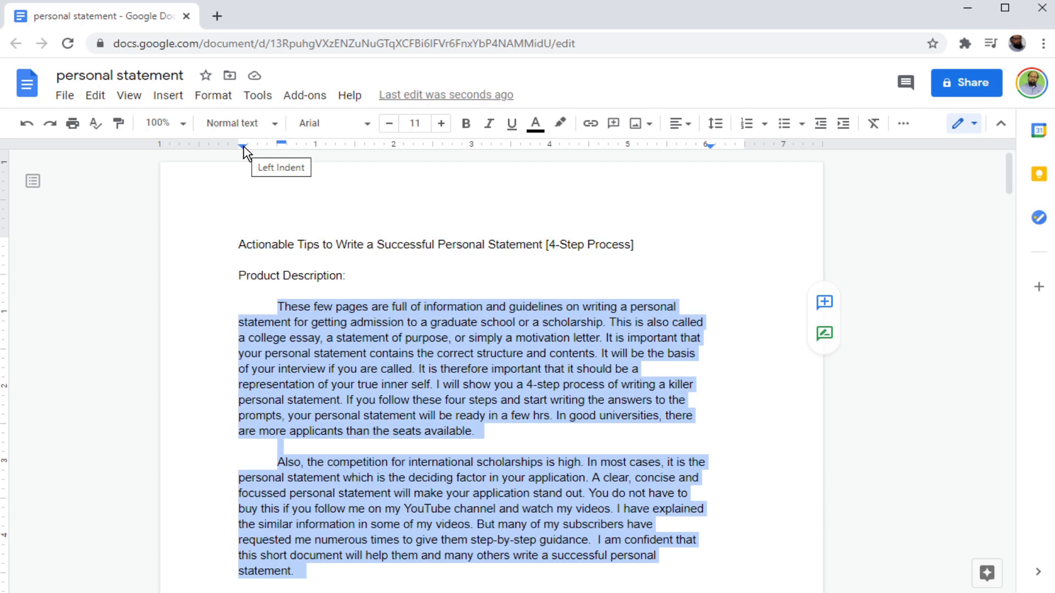
{"action": "left_click_drag", "start_coordinate": [243, 147], "coordinate": [264, 145]}
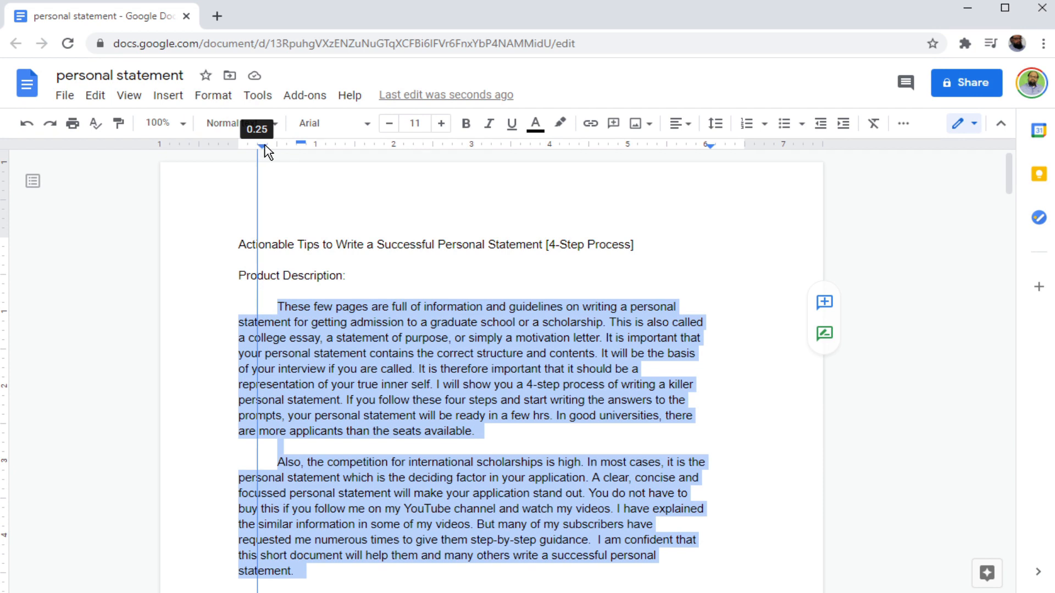
{"action": "left_click_drag", "start_coordinate": [264, 145], "coordinate": [287, 150]}
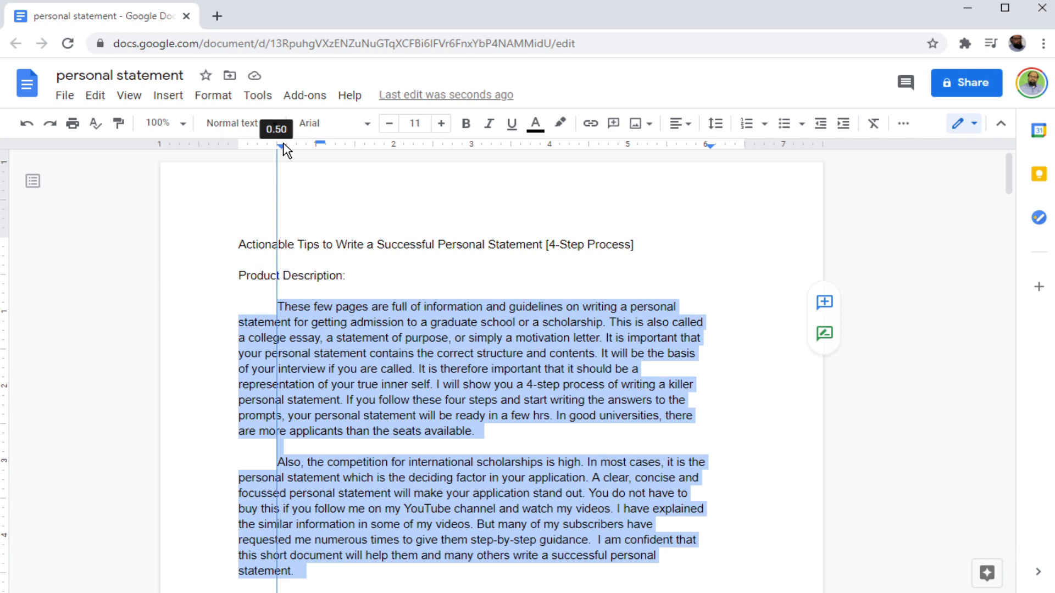
{"action": "left_click_drag", "start_coordinate": [284, 146], "coordinate": [282, 148]}
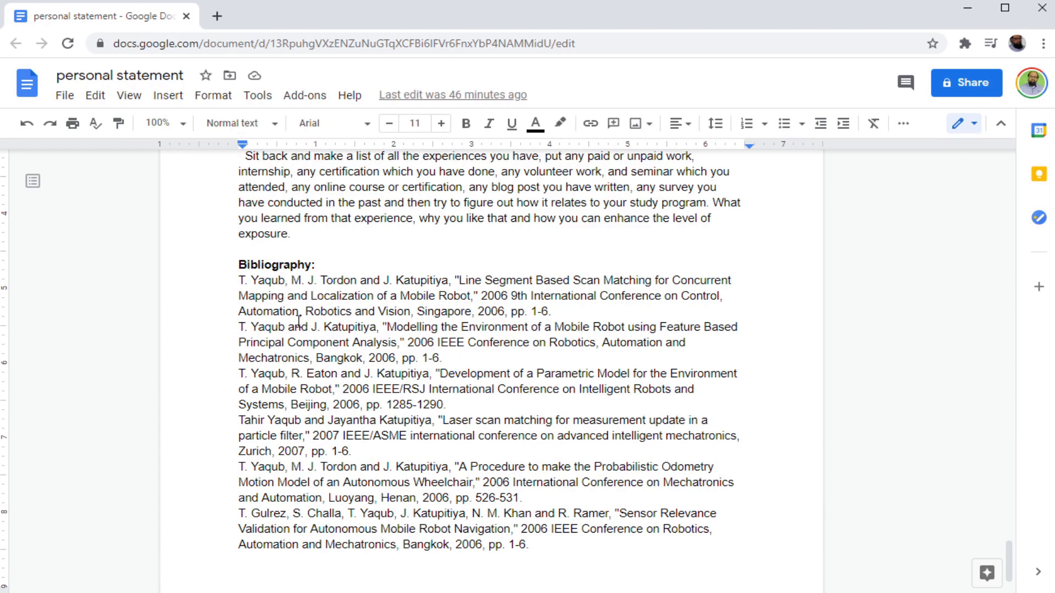
Create a hanging indent for all bibliography entries with a left indent of 0.5 inch and a first-line indent of 0 on the ruler.
{"action": "left_click", "coordinate": [240, 280]}
{"action": "left_click", "coordinate": [559, 311]}
{"action": "key", "text": "ctrl+Up"}
{"action": "key", "text": "shift+Right"}
{"action": "key", "text": "shift+Right"}
{"action": "key", "text": "shift+Right"}
{"action": "key", "text": "shift+Right"}
{"action": "left_click_drag", "start_coordinate": [297, 307], "coordinate": [566, 545]}
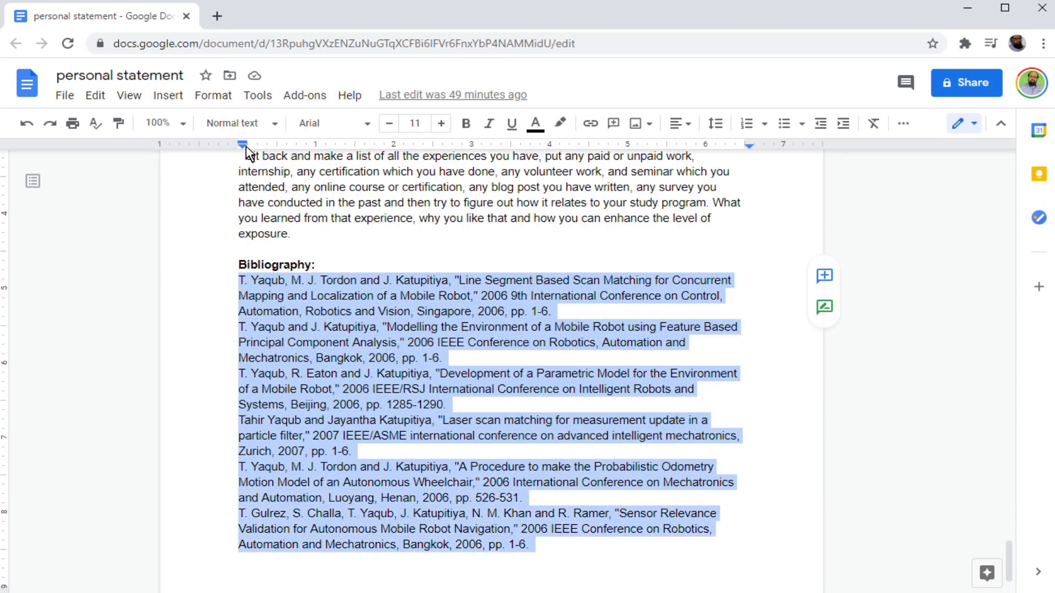
{"action": "left_click_drag", "start_coordinate": [243, 150], "coordinate": [242, 149]}
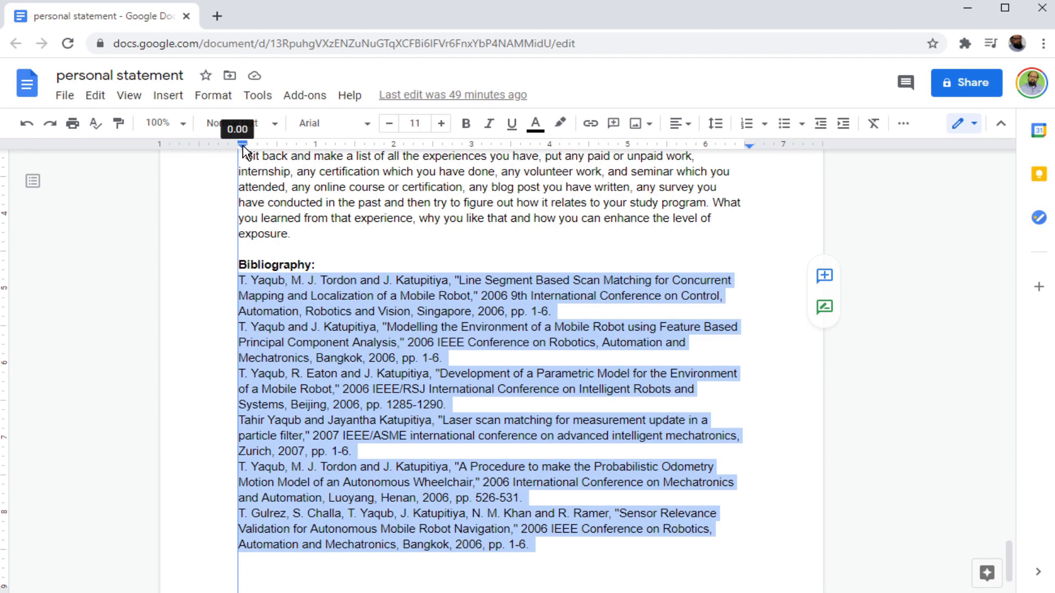
{"action": "left_click_drag", "start_coordinate": [243, 147], "coordinate": [280, 146]}
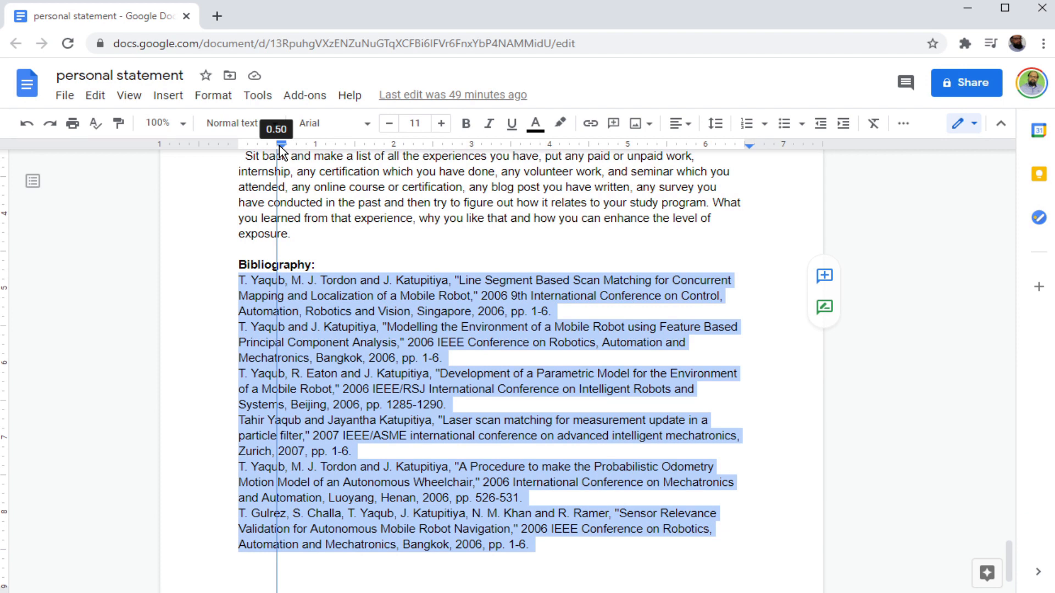
{"action": "left_click_drag", "start_coordinate": [279, 148], "coordinate": [279, 148]}
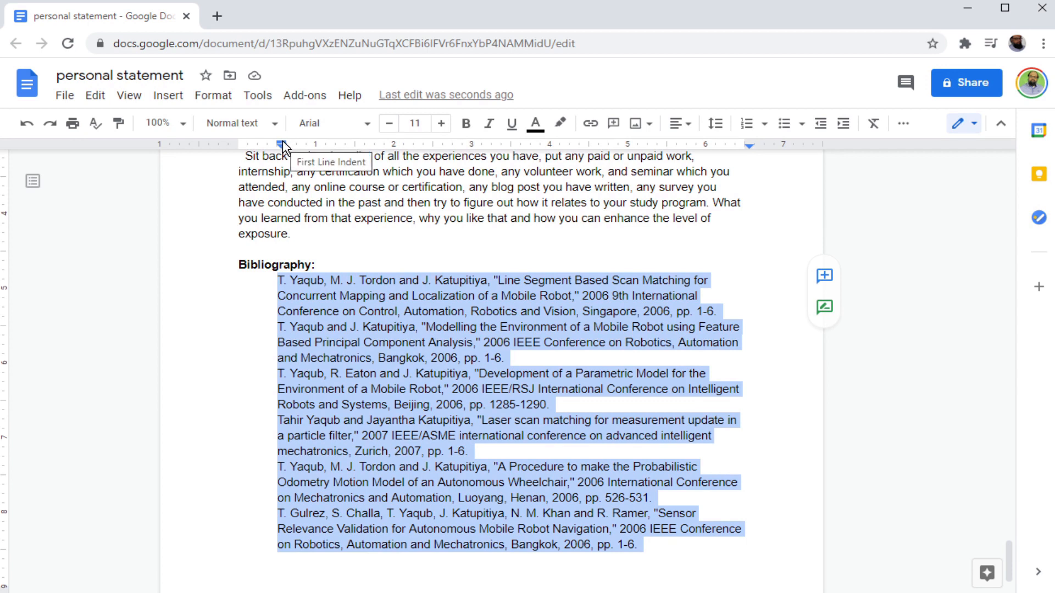
{"action": "left_click_drag", "start_coordinate": [283, 147], "coordinate": [243, 147]}
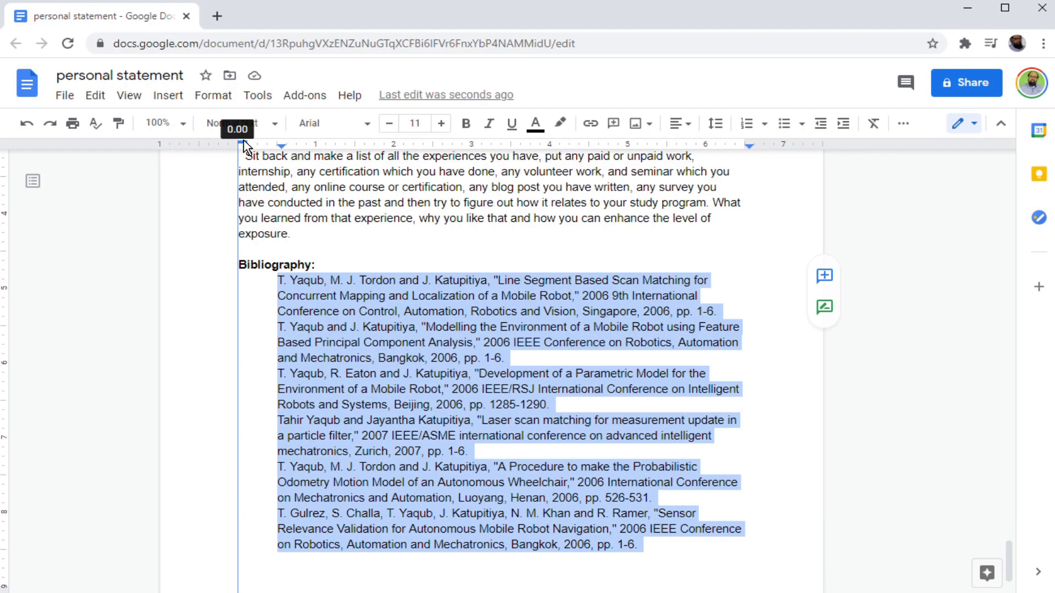
{"action": "left_click_drag", "start_coordinate": [243, 144], "coordinate": [243, 144]}
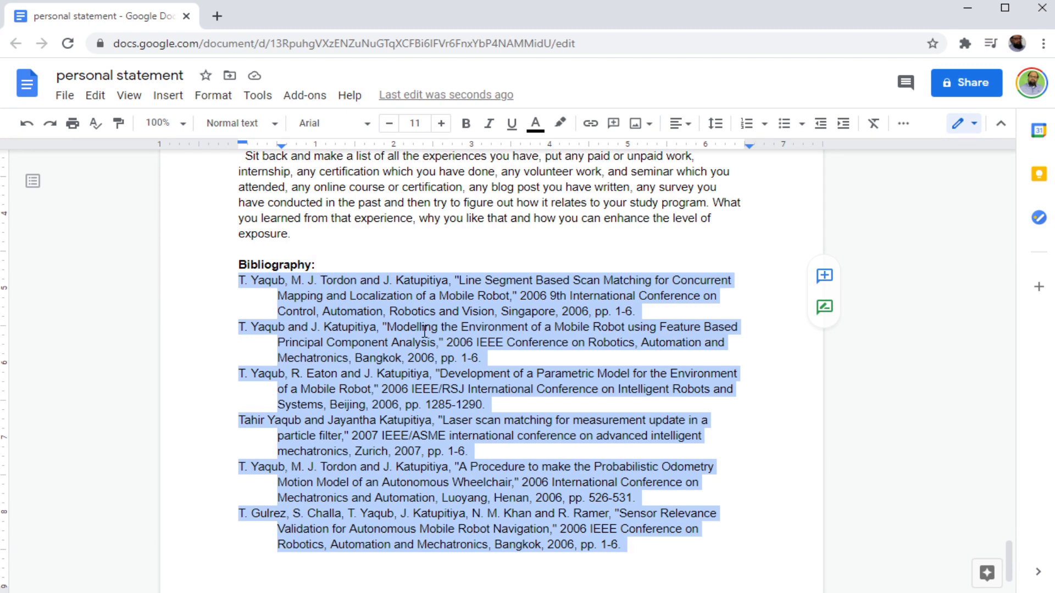
Undo the ruler indent changes on the bibliography entries and clear the selection.
{"action": "key", "text": "ctrl+z"}
{"action": "key", "text": "ctrl+z"}
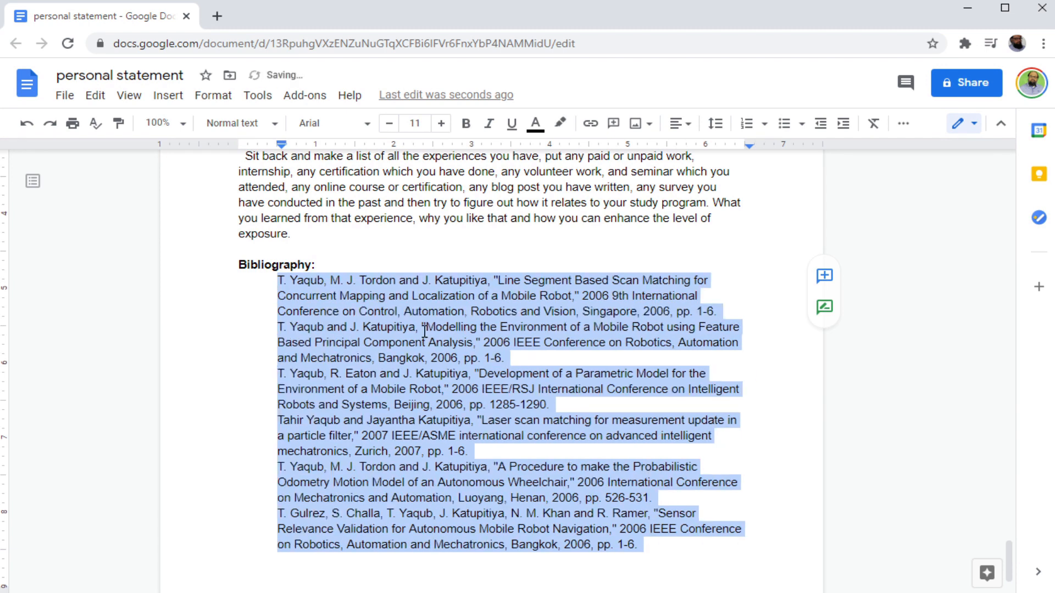
{"action": "left_click", "coordinate": [660, 405]}
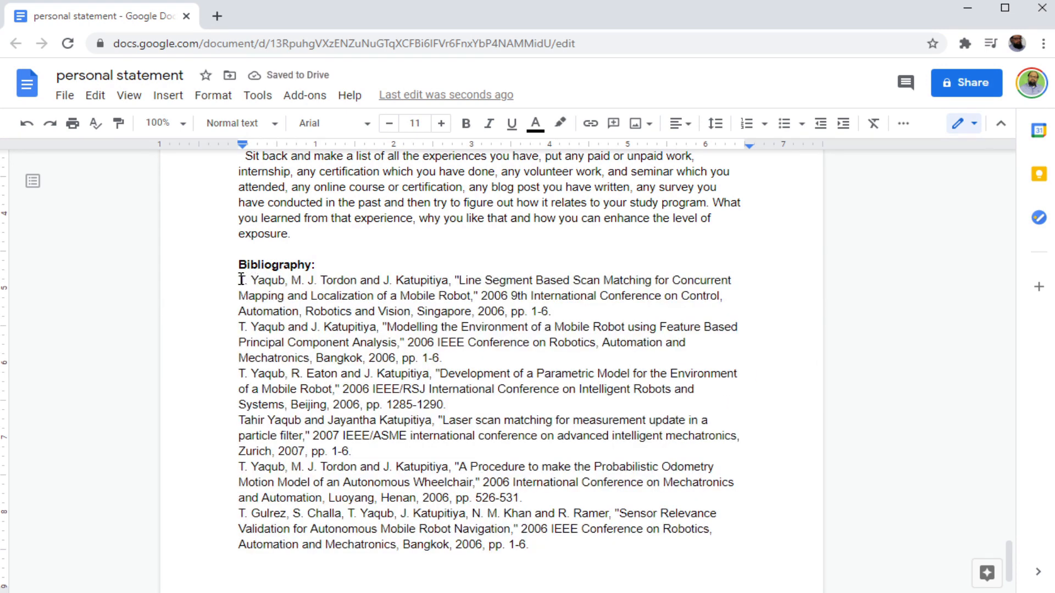
Apply a 0.5-inch Hanging special indent to all bibliography entries through the indentation options.
{"action": "left_click_drag", "start_coordinate": [240, 279], "coordinate": [628, 546]}
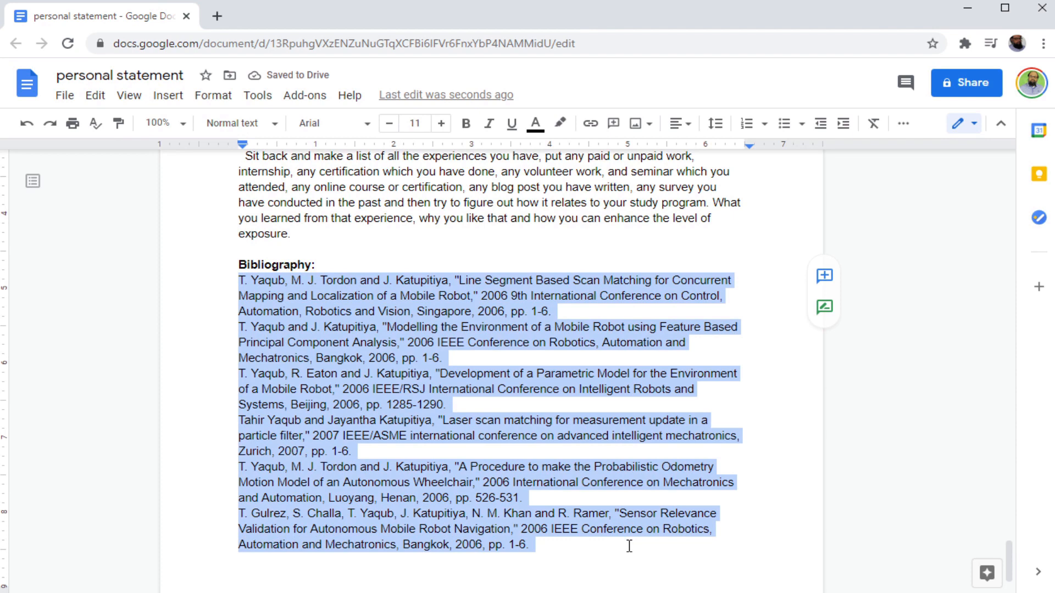
{"action": "left_click", "coordinate": [216, 105]}
{"action": "mouse_move", "coordinate": [284, 241]}
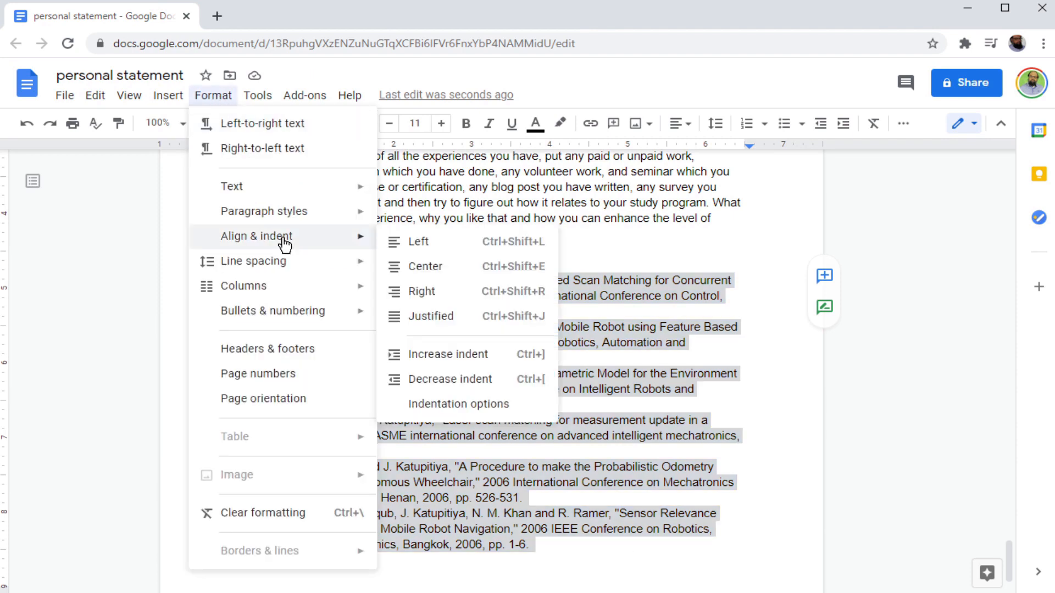
{"action": "left_click", "coordinate": [454, 407]}
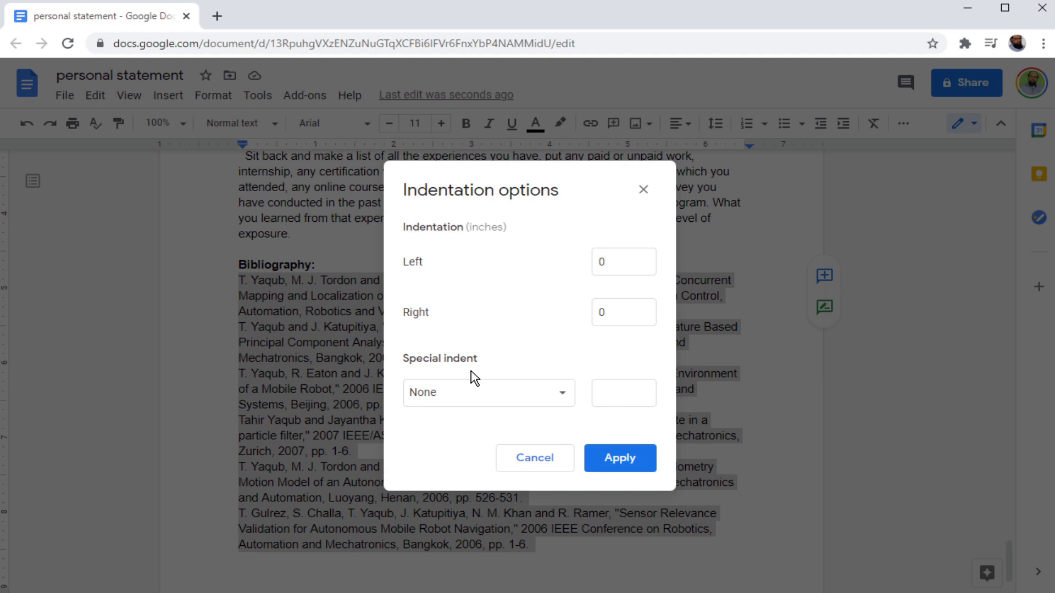
{"action": "left_click", "coordinate": [557, 397]}
{"action": "left_click", "coordinate": [455, 443]}
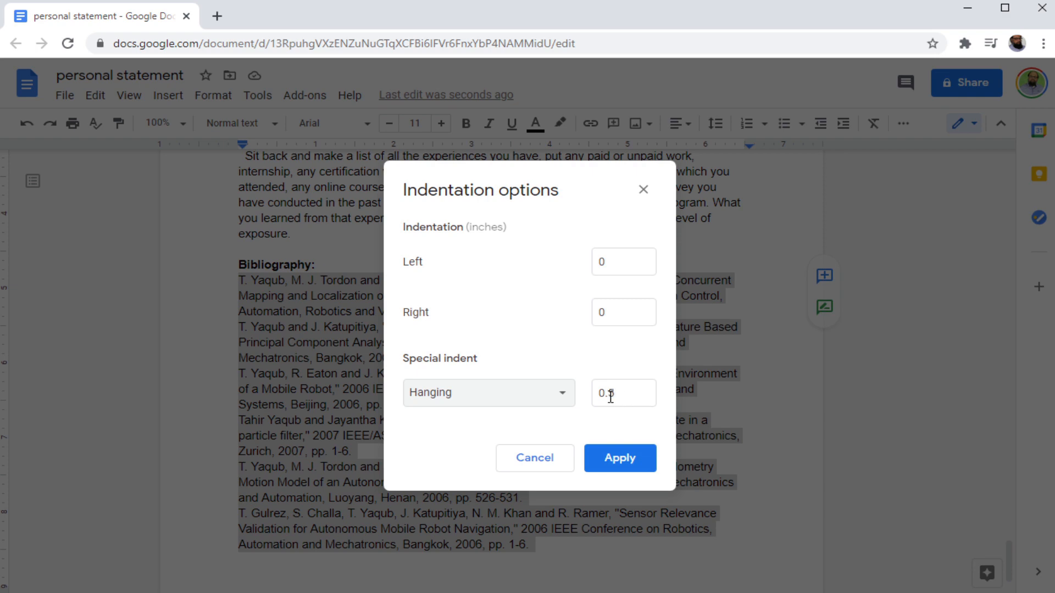
{"action": "left_click", "coordinate": [620, 462]}
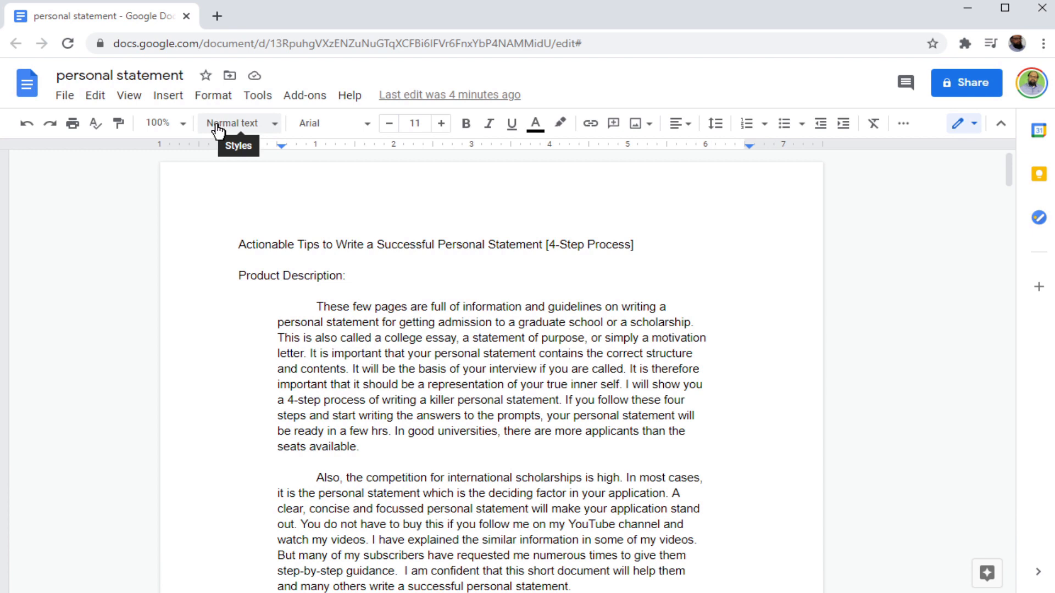
Apply the Title style to the document's first line, "Actionable Tips to Write a Successful Personal Statement [4-Step Process]".
{"action": "left_click", "coordinate": [364, 244]}
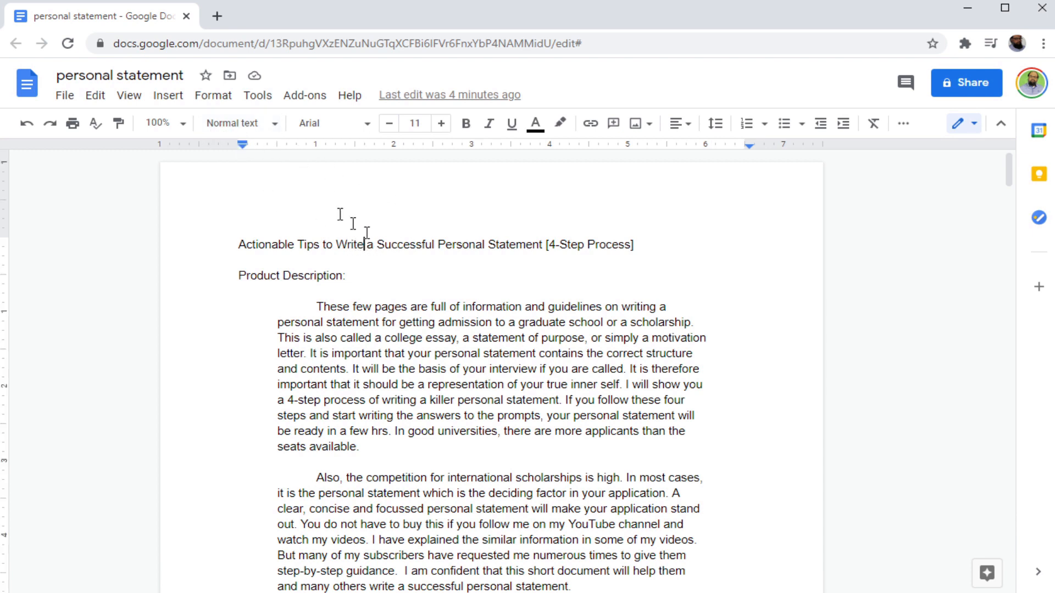
{"action": "left_click", "coordinate": [244, 134]}
{"action": "left_click", "coordinate": [266, 219]}
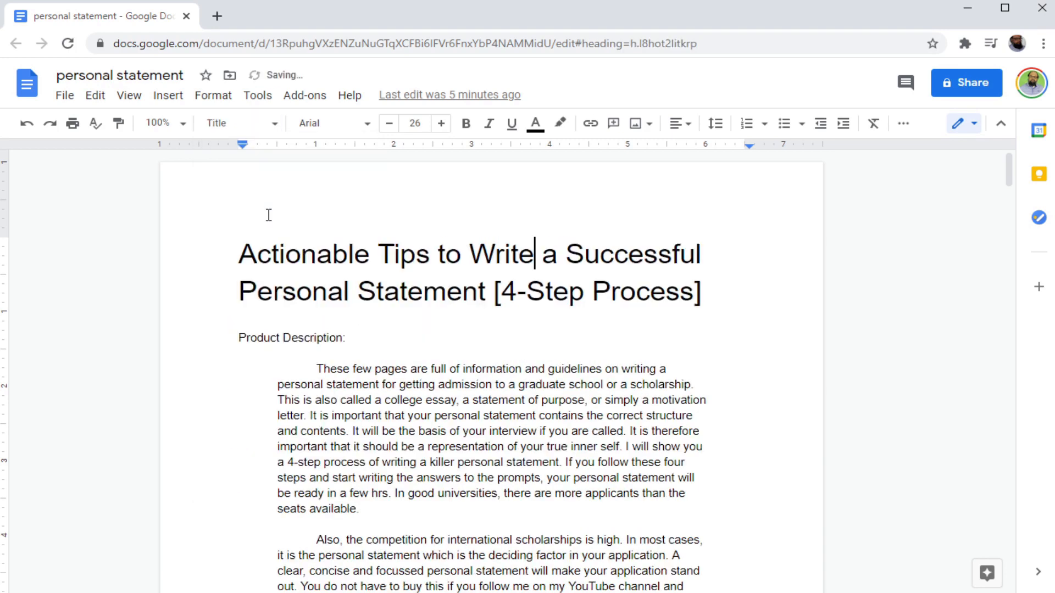
Apply the Heading 1 style to the "Product Description:" and "Introduction" section headings.
{"action": "left_click_drag", "start_coordinate": [239, 337], "coordinate": [350, 337]}
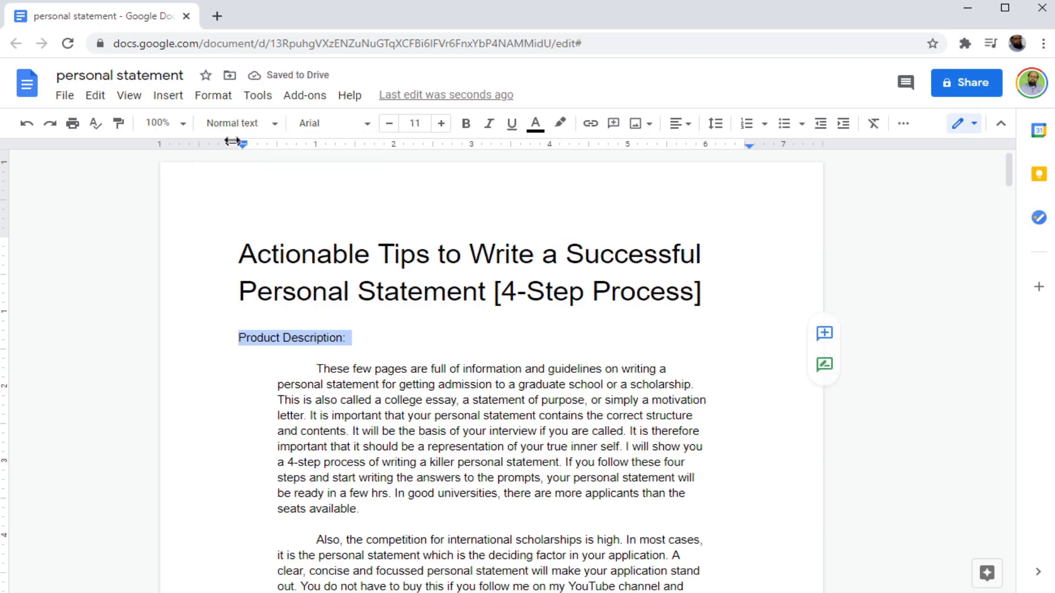
{"action": "left_click", "coordinate": [274, 127]}
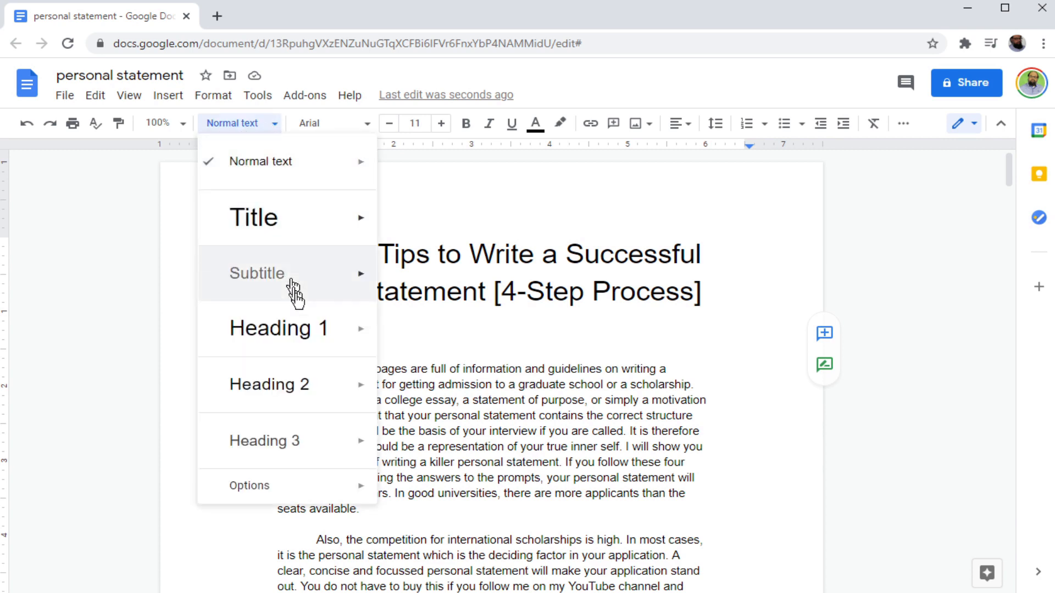
{"action": "left_click", "coordinate": [306, 328]}
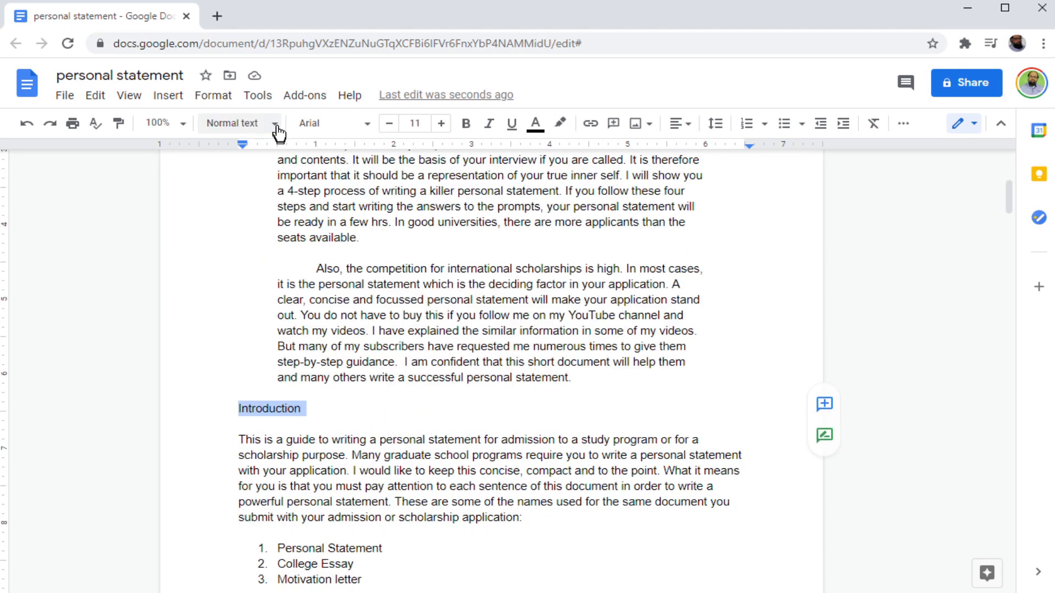
{"action": "left_click", "coordinate": [275, 130]}
{"action": "left_click", "coordinate": [299, 335]}
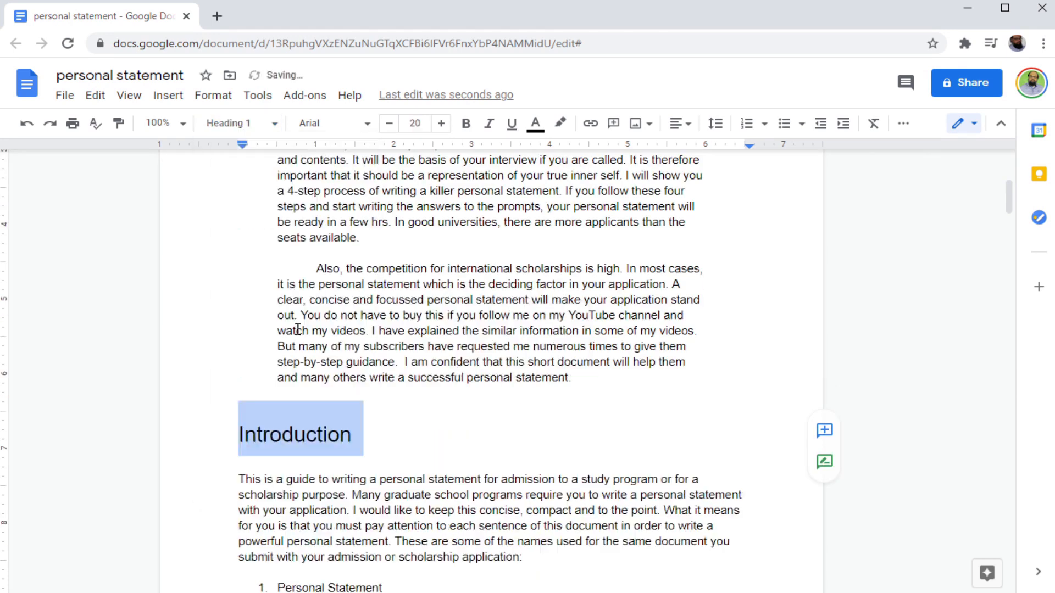
Apply the Heading 2 style to the line "STEP-1: Do the Research while keeping your study program in focus".
{"action": "scroll", "coordinate": [491, 385], "scroll_direction": "down", "scroll_amount": 5}
{"action": "scroll", "coordinate": [493, 383], "scroll_direction": "up", "scroll_amount": 3}
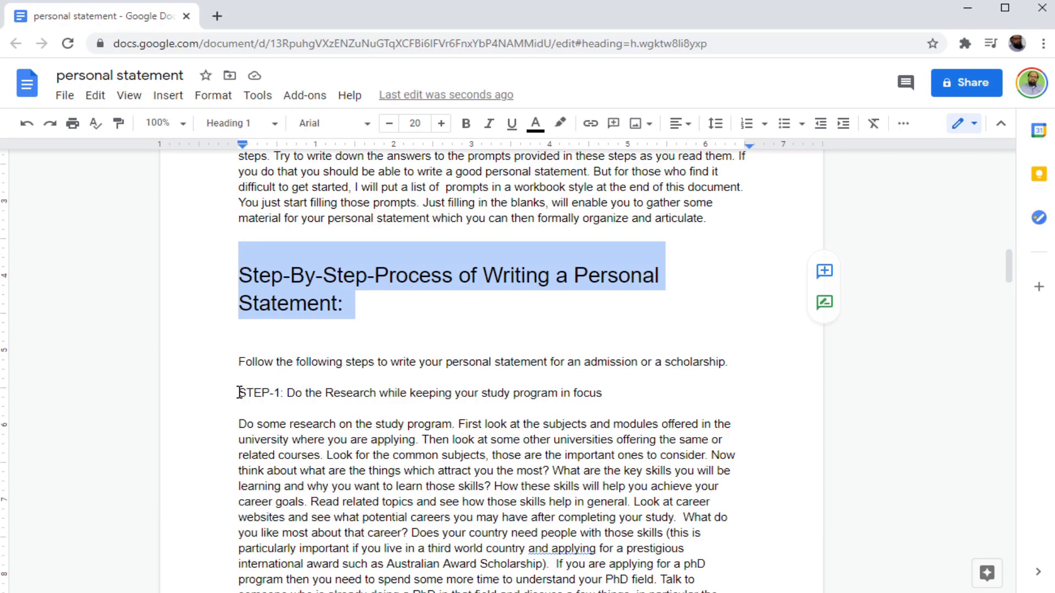
{"action": "left_click_drag", "start_coordinate": [239, 392], "coordinate": [619, 390]}
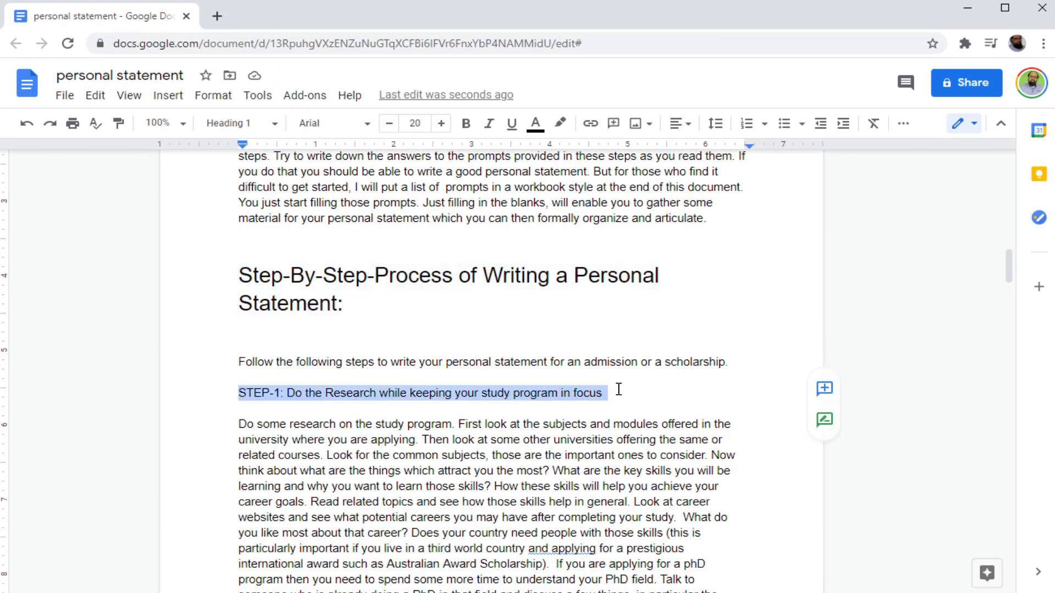
{"action": "left_click", "coordinate": [263, 123]}
{"action": "mouse_move", "coordinate": [293, 396]}
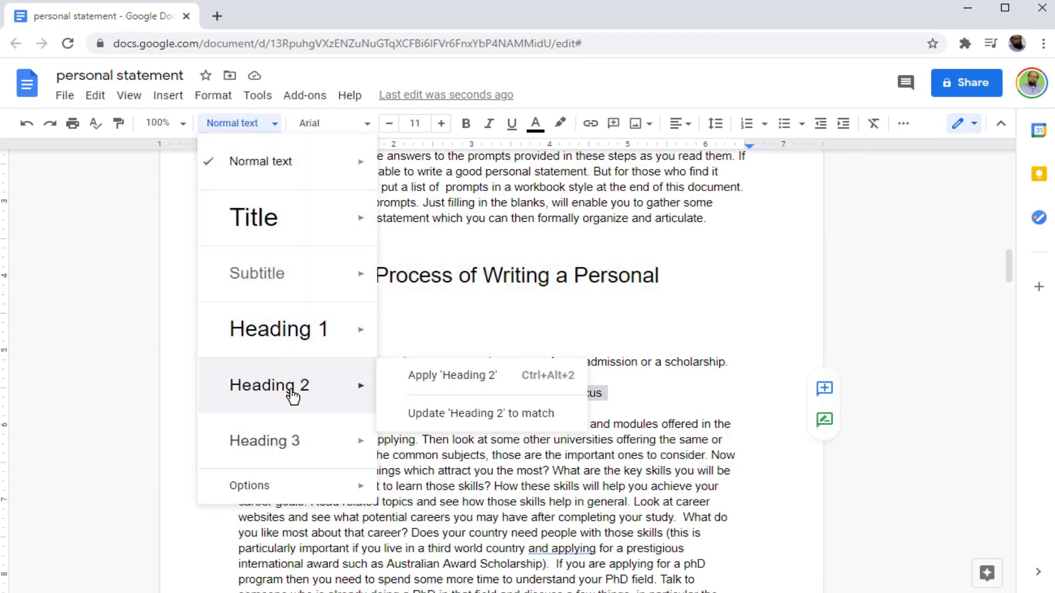
{"action": "left_click", "coordinate": [293, 395]}
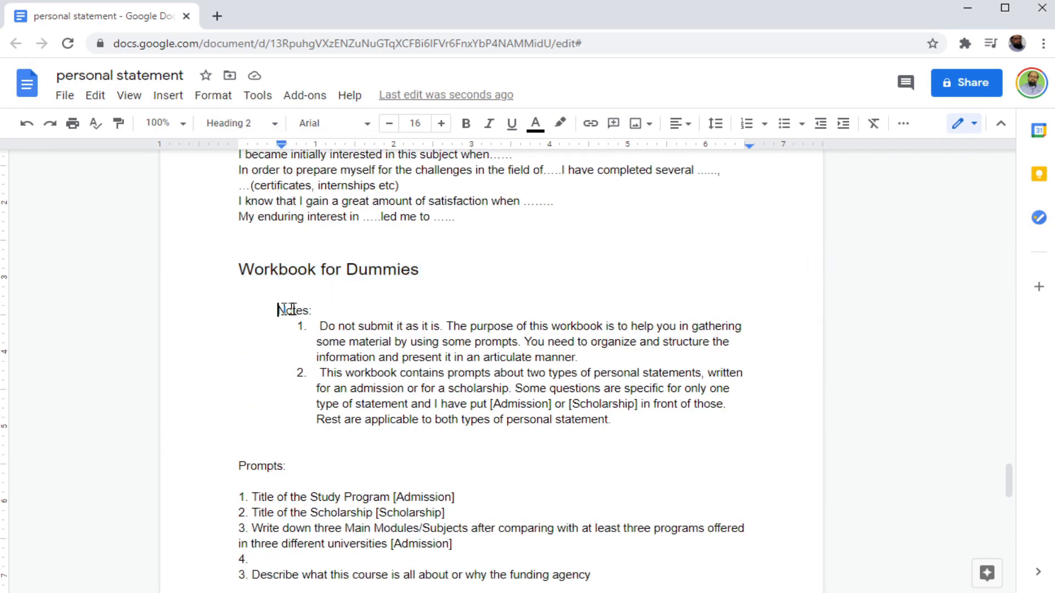
Apply the Heading 3 style to the "Notes:" and "Prompts:" lines in the Workbook for Dummies section.
{"action": "left_click_drag", "start_coordinate": [279, 307], "coordinate": [337, 306]}
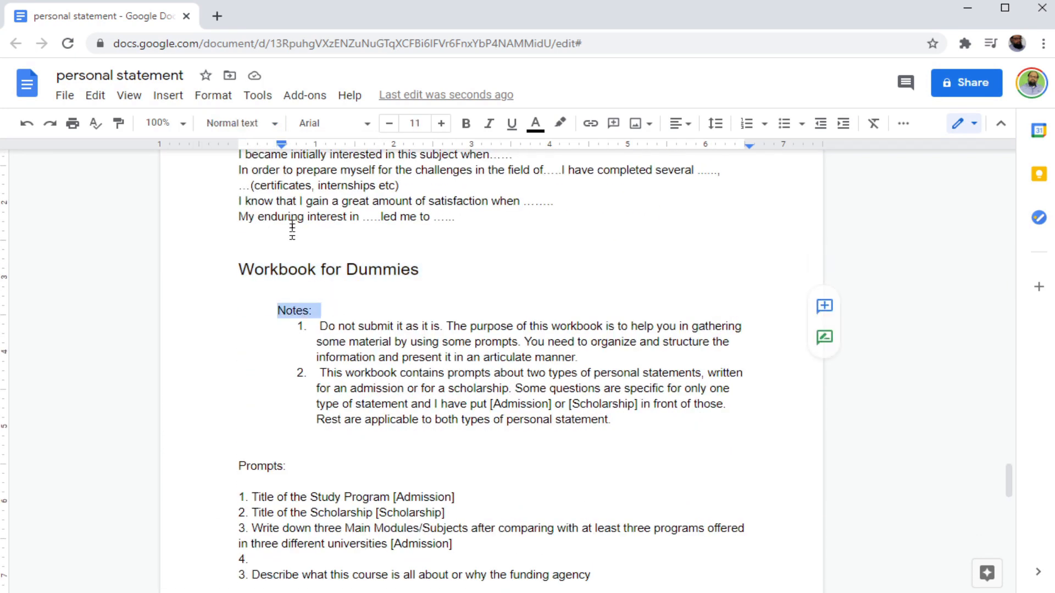
{"action": "left_click", "coordinate": [241, 123]}
{"action": "left_click", "coordinate": [285, 440]}
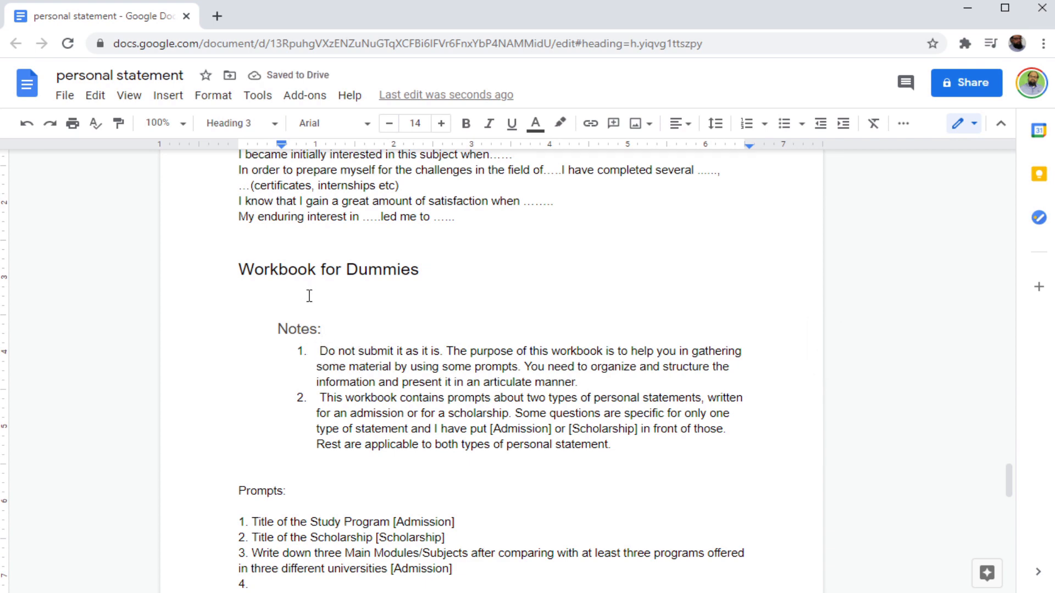
{"action": "scroll", "coordinate": [308, 352], "scroll_direction": "down", "scroll_amount": 1}
{"action": "left_click_drag", "start_coordinate": [237, 413], "coordinate": [306, 414]}
{"action": "left_click", "coordinate": [275, 124]}
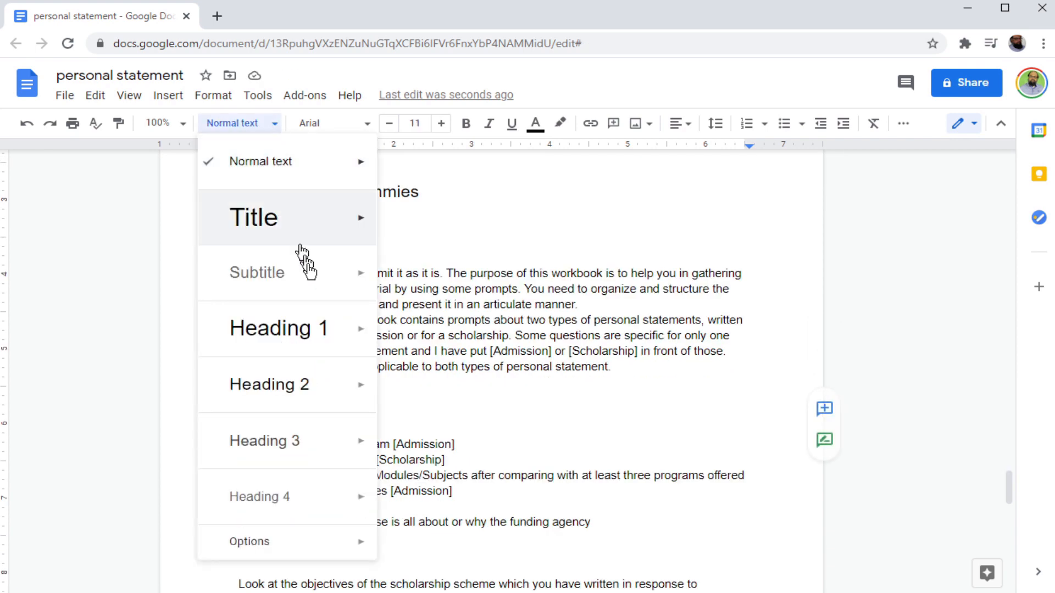
{"action": "left_click", "coordinate": [295, 440]}
Add a blank line above the document title and insert a table of contents with page numbers there.
{"action": "key", "text": "ctrl+Home"}
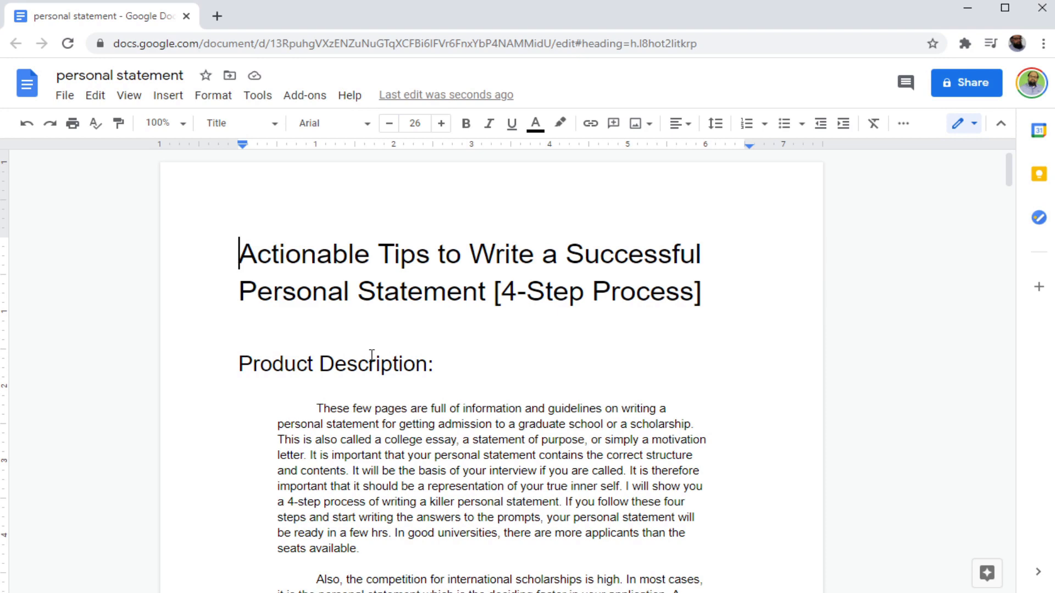
{"action": "key", "text": "Return"}
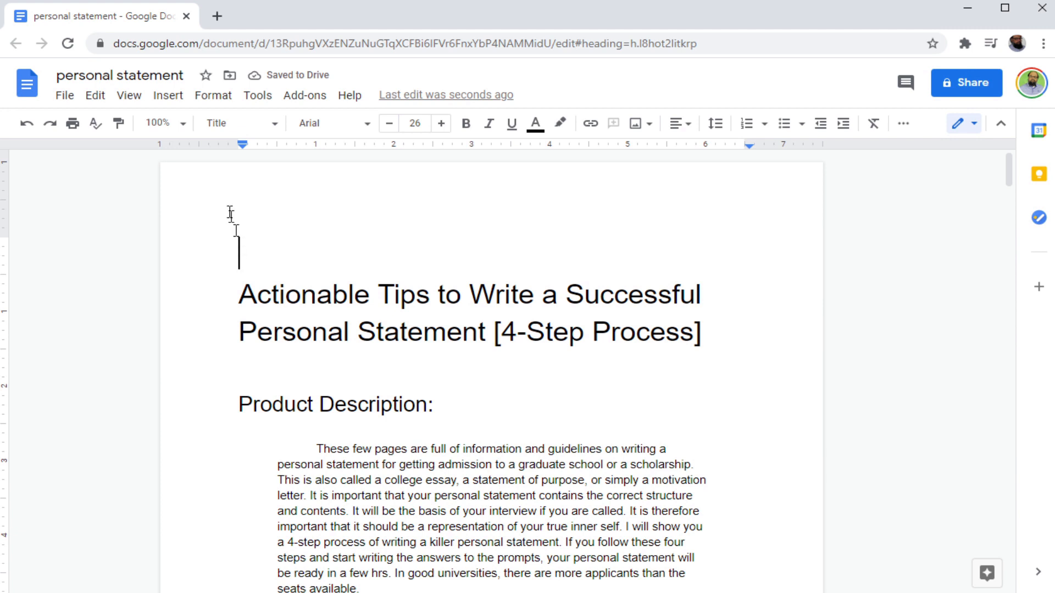
{"action": "left_click", "coordinate": [168, 97]}
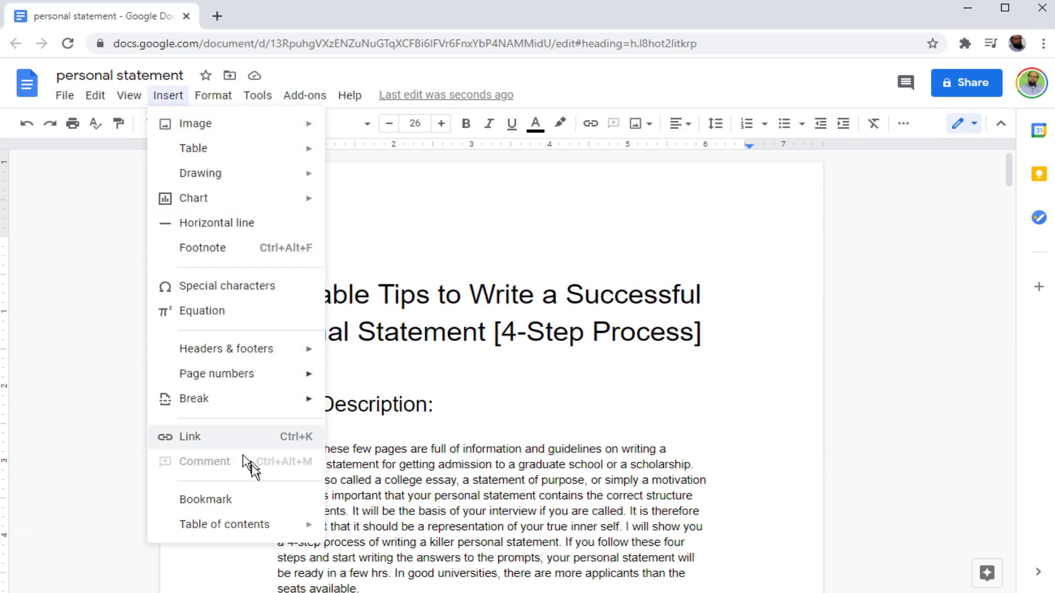
{"action": "mouse_move", "coordinate": [287, 529]}
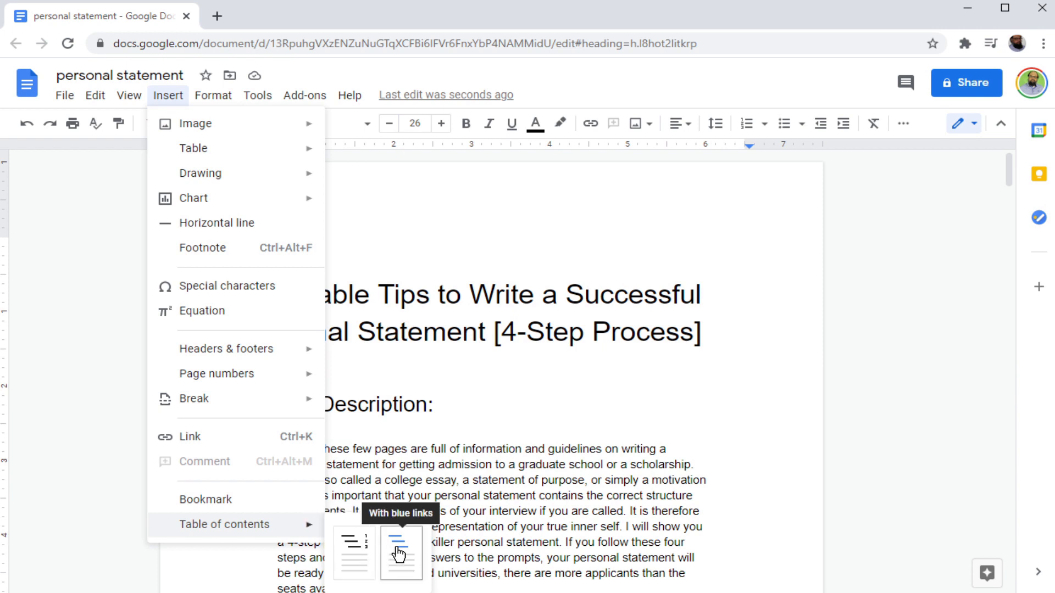
{"action": "left_click", "coordinate": [354, 549]}
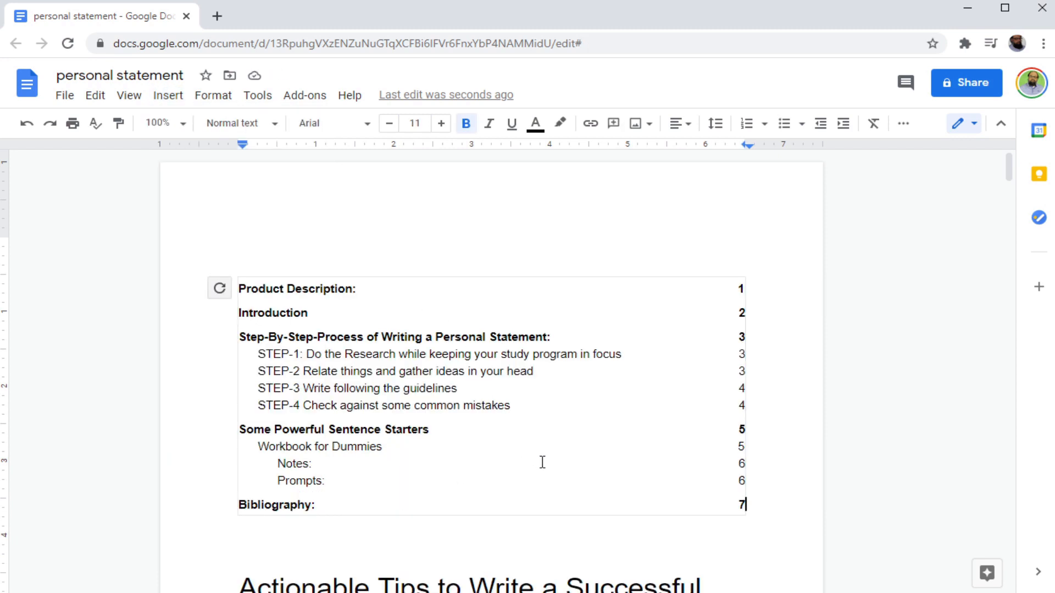
Examine the table of contents against the document title and pages, and check the link of the STEP-4 entry.
{"action": "scroll", "coordinate": [263, 418], "scroll_direction": "down", "scroll_amount": 1}
{"action": "left_click", "coordinate": [237, 507]}
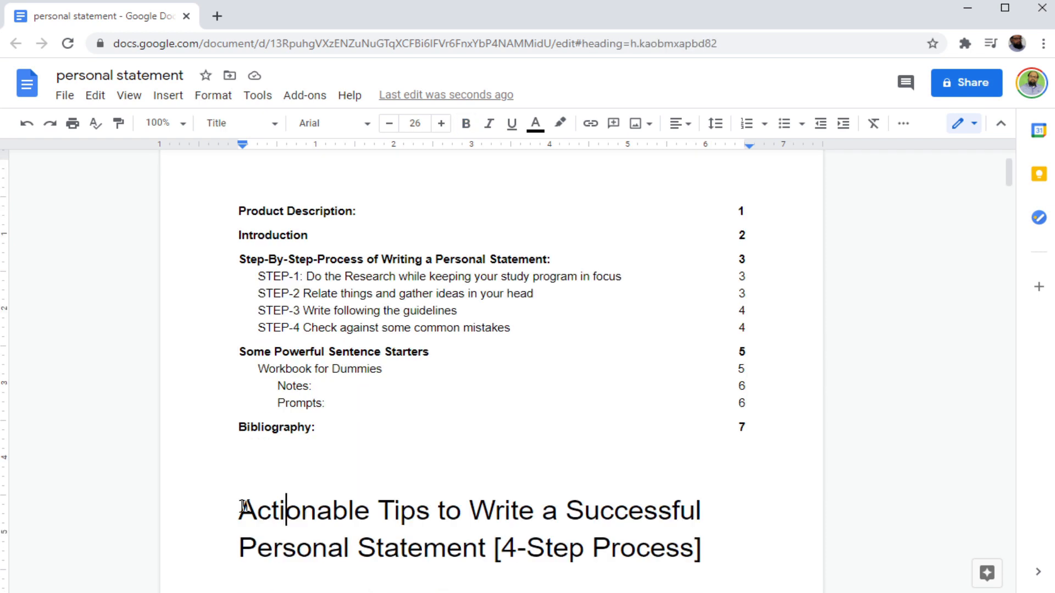
{"action": "left_click", "coordinate": [237, 507]}
{"action": "left_click_drag", "start_coordinate": [237, 507], "coordinate": [728, 544]}
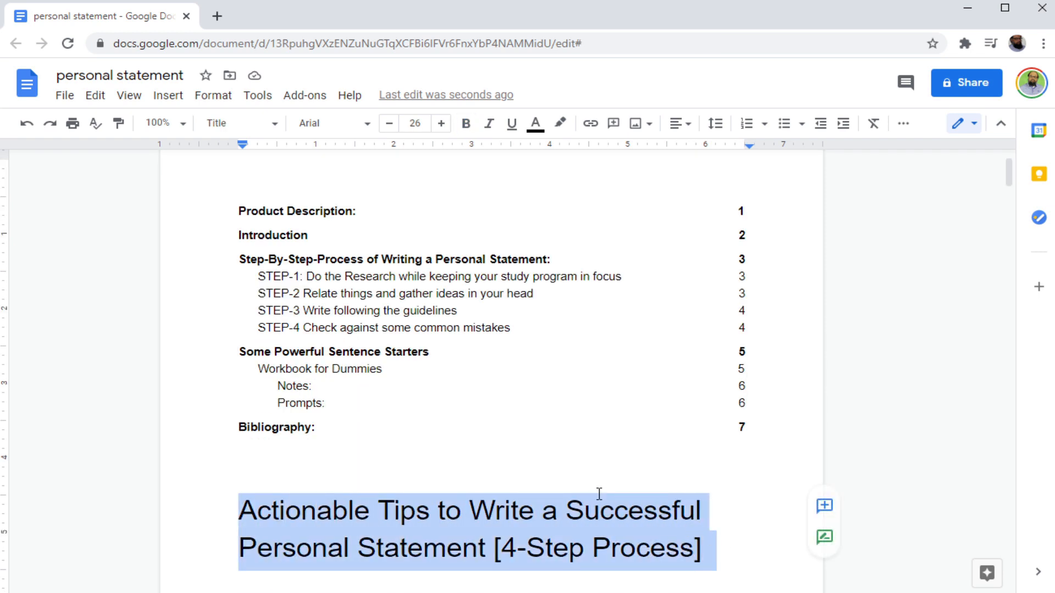
{"action": "left_click", "coordinate": [360, 327]}
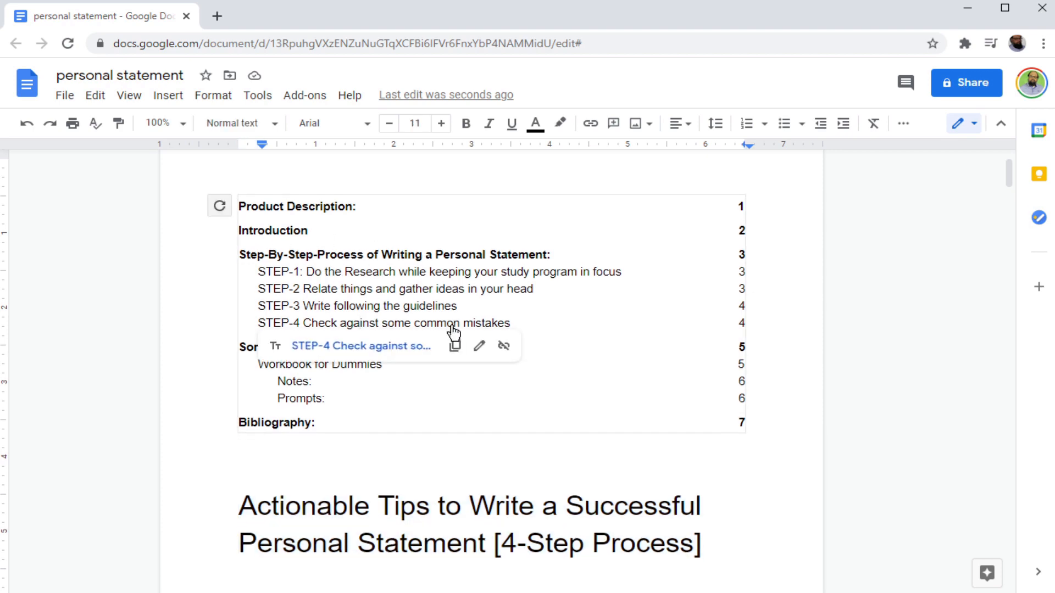
{"action": "scroll", "coordinate": [448, 329], "scroll_direction": "down", "scroll_amount": 11}
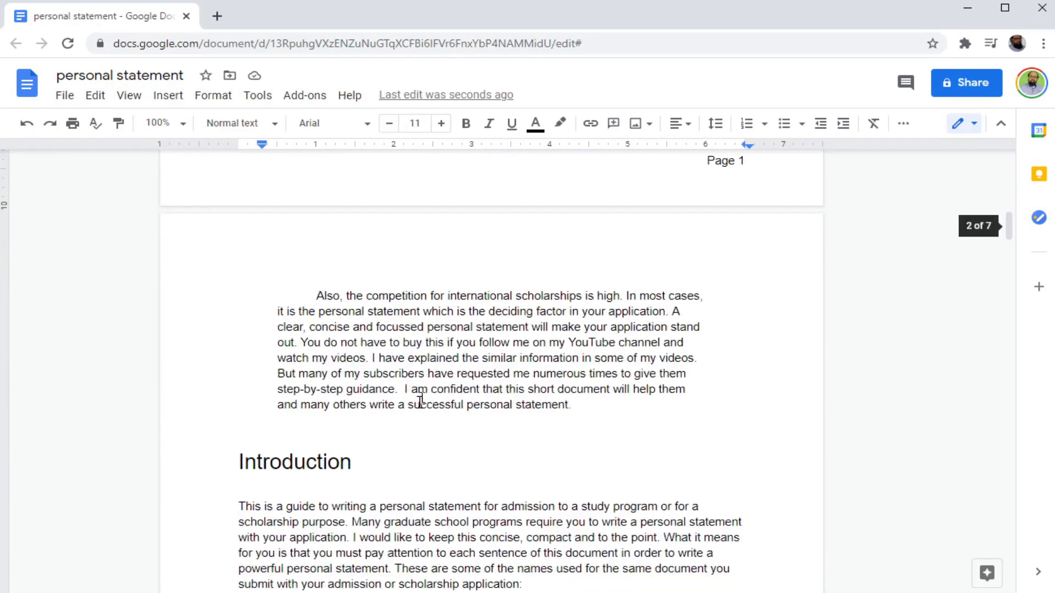
{"action": "scroll", "coordinate": [506, 454], "scroll_direction": "up", "scroll_amount": 6}
{"action": "scroll", "coordinate": [506, 454], "scroll_direction": "up", "scroll_amount": 8}
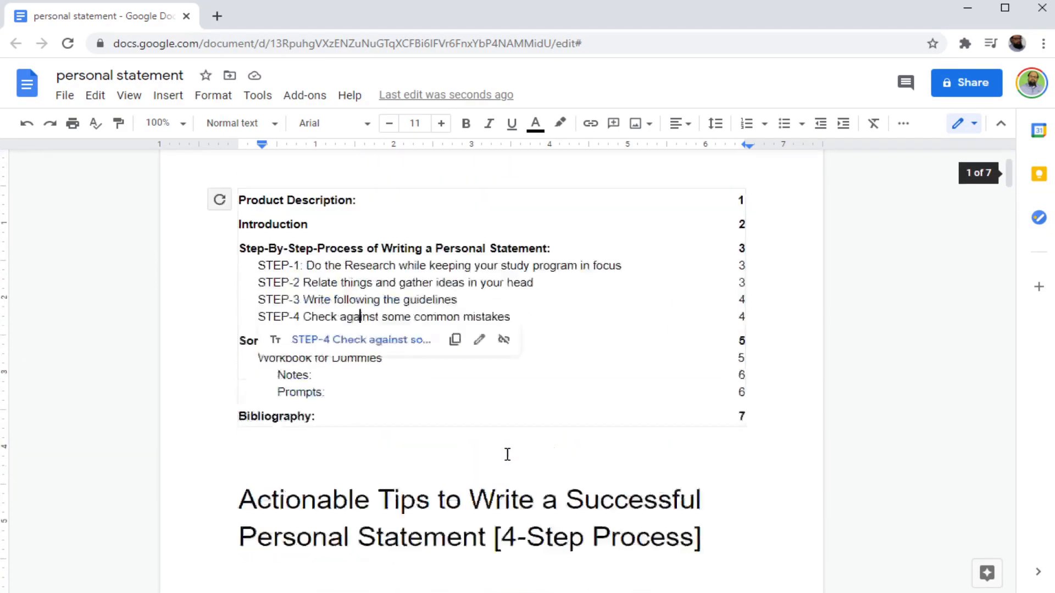
Edit the STEP-1 entry's link text in the table of contents so that it begins with "STEP-A".
{"action": "left_click", "coordinate": [300, 354]}
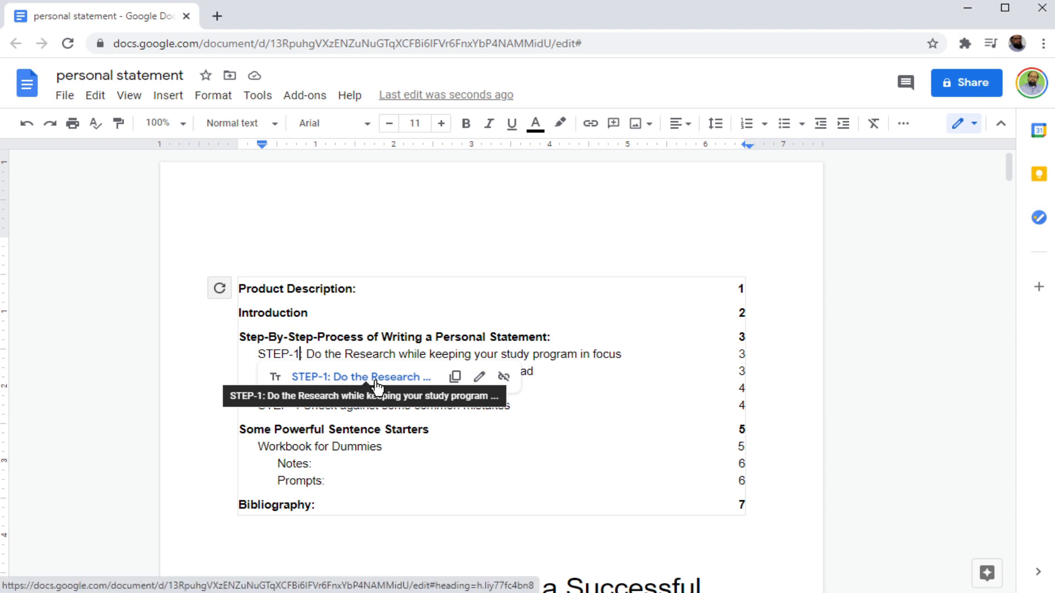
{"action": "left_click", "coordinate": [480, 379]}
{"action": "left_click", "coordinate": [299, 397]}
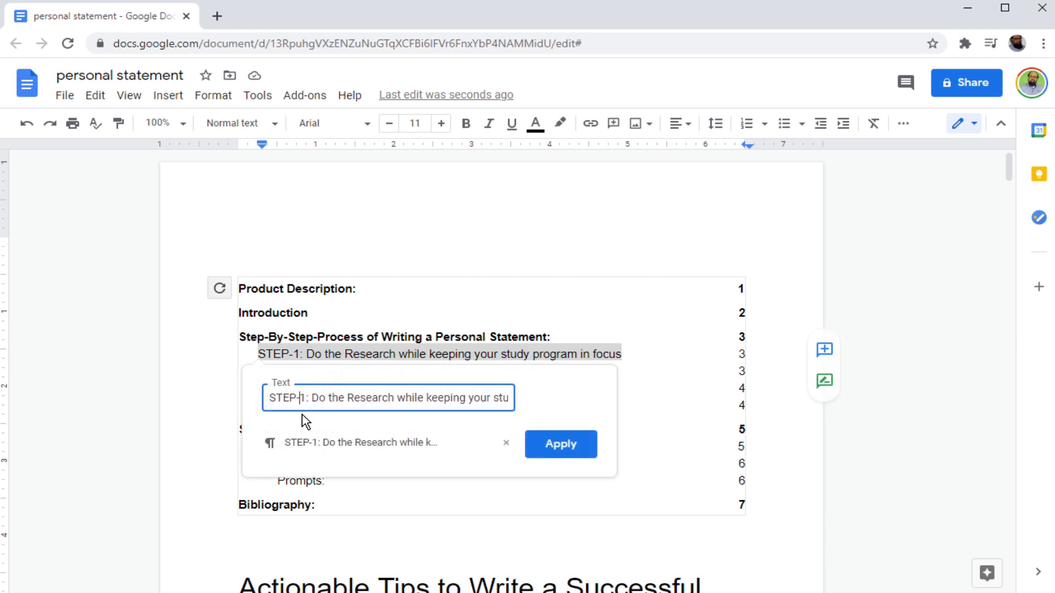
{"action": "key", "text": "Delete"}
{"action": "type", "text": "A"}
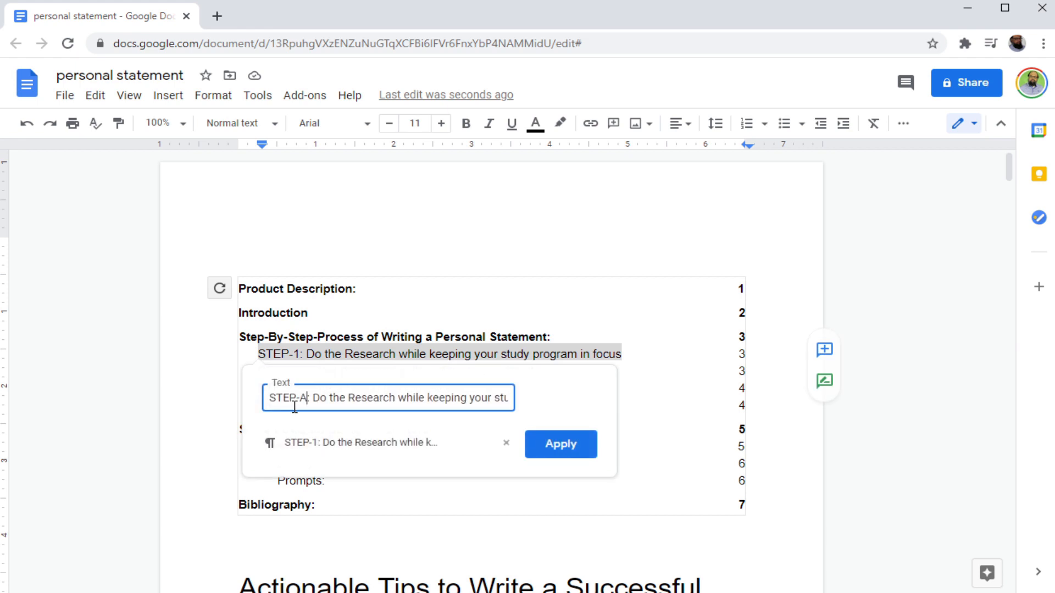
{"action": "left_click", "coordinate": [561, 451]}
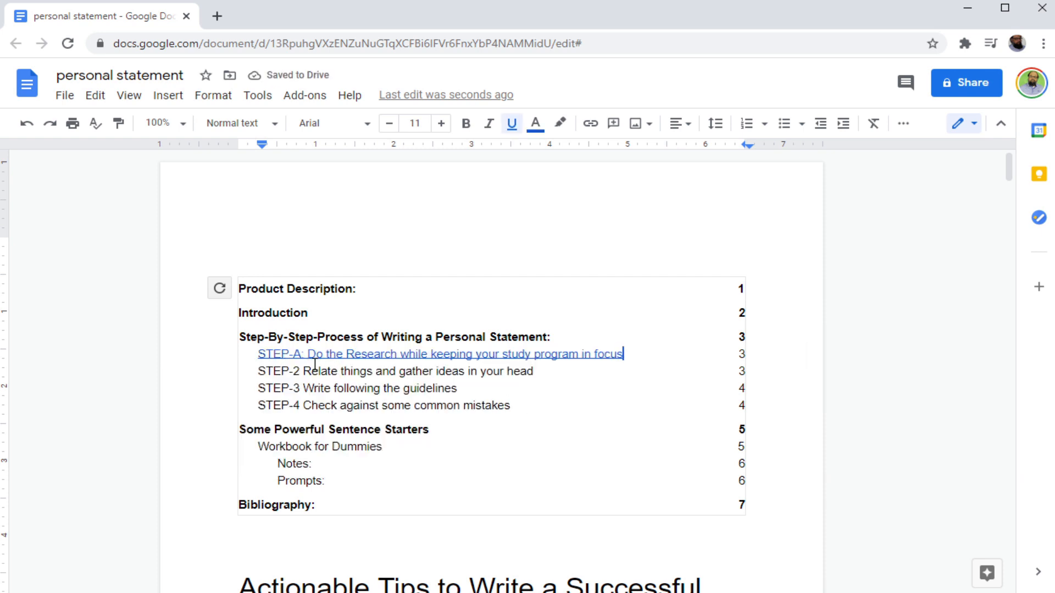
Compare the STEP-1 heading in the body with its edited contents entry, and remove the link from the STEP-A entry.
{"action": "scroll", "coordinate": [527, 418], "scroll_direction": "down", "scroll_amount": 3}
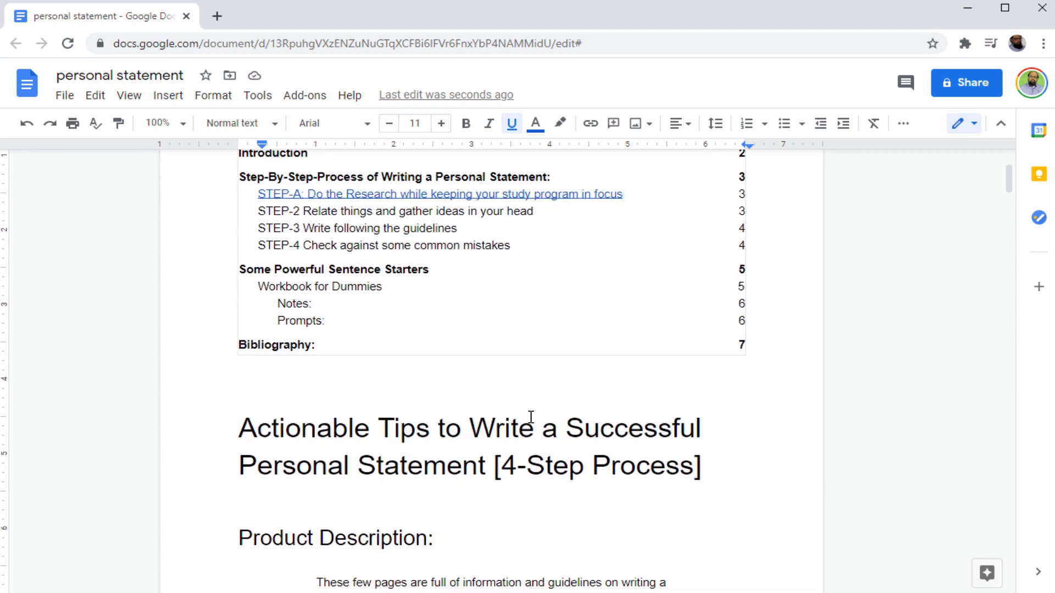
{"action": "scroll", "coordinate": [530, 417], "scroll_direction": "down", "scroll_amount": 20}
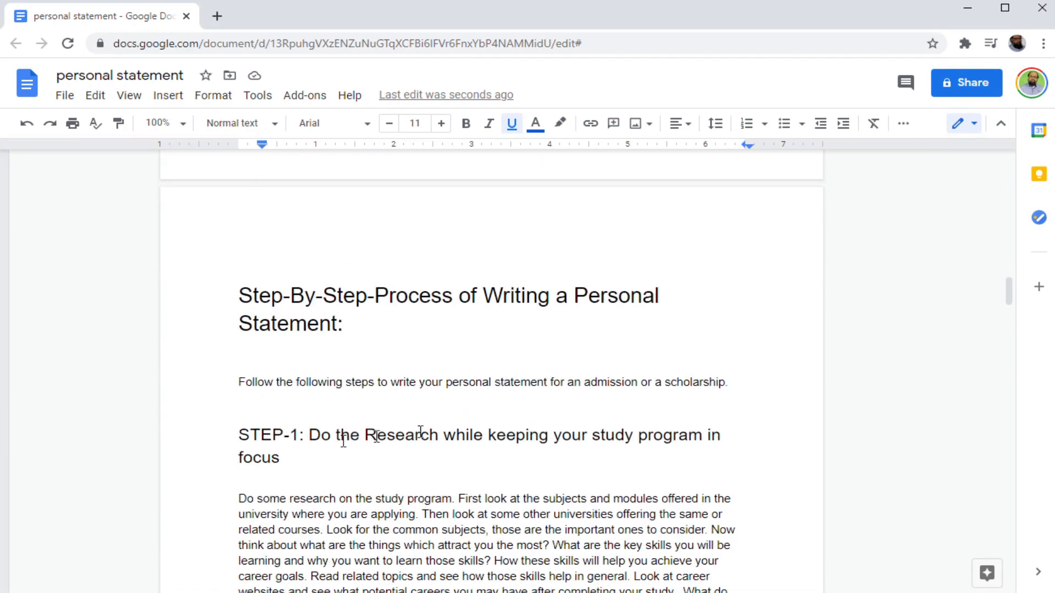
{"action": "left_click", "coordinate": [271, 446]}
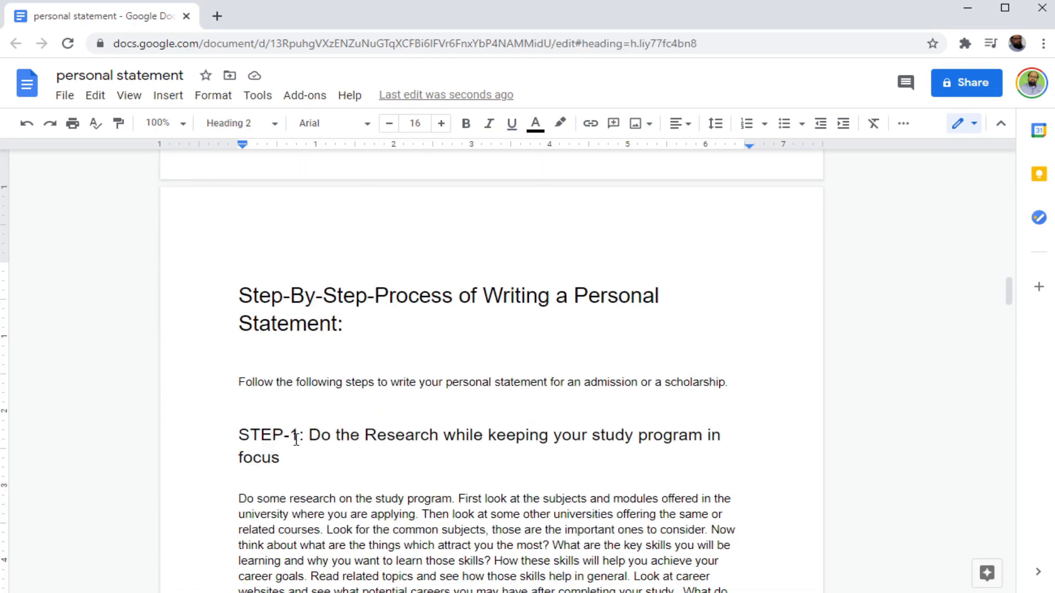
{"action": "scroll", "coordinate": [462, 450], "scroll_direction": "up", "scroll_amount": 15}
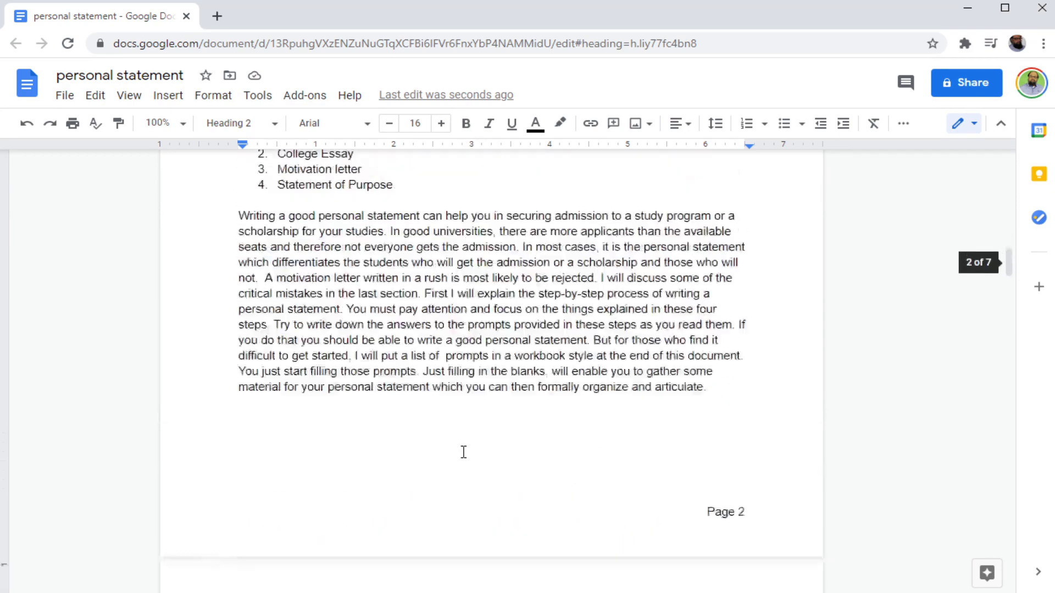
{"action": "scroll", "coordinate": [463, 452], "scroll_direction": "up", "scroll_amount": 8}
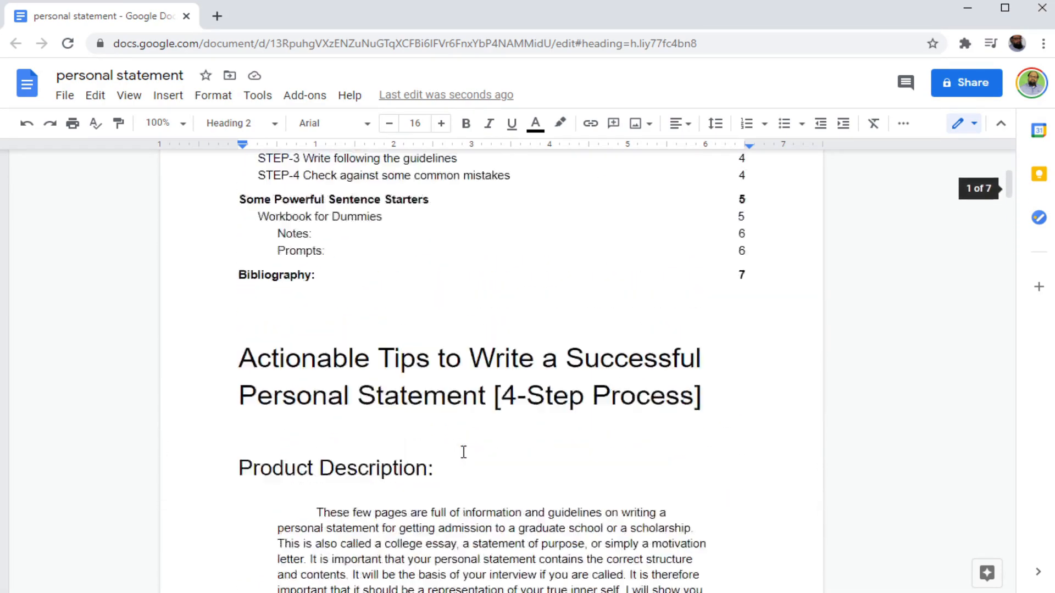
{"action": "scroll", "coordinate": [463, 452], "scroll_direction": "up", "scroll_amount": 1}
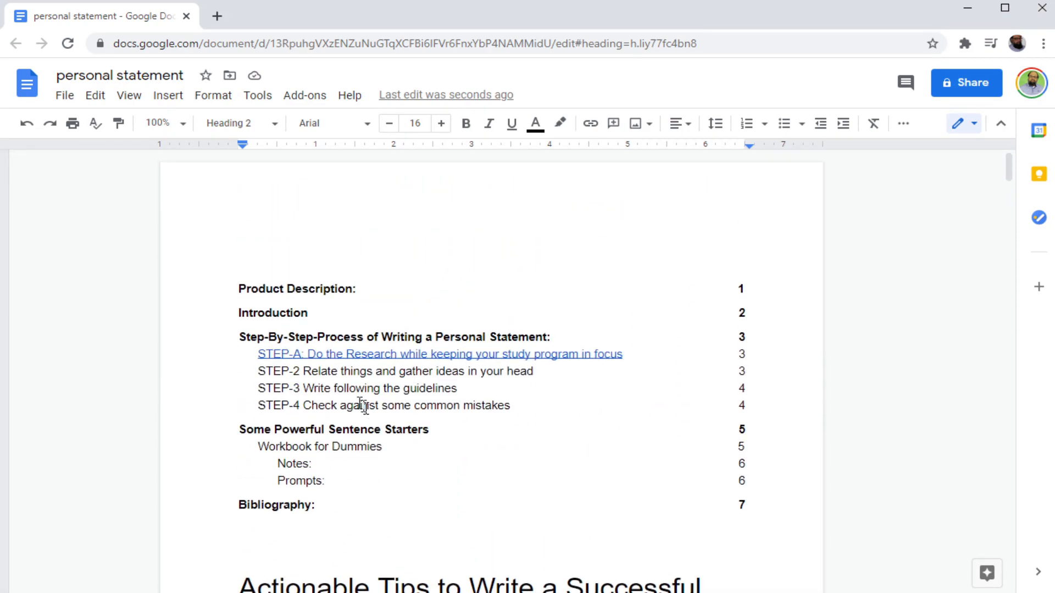
{"action": "left_click", "coordinate": [554, 354]}
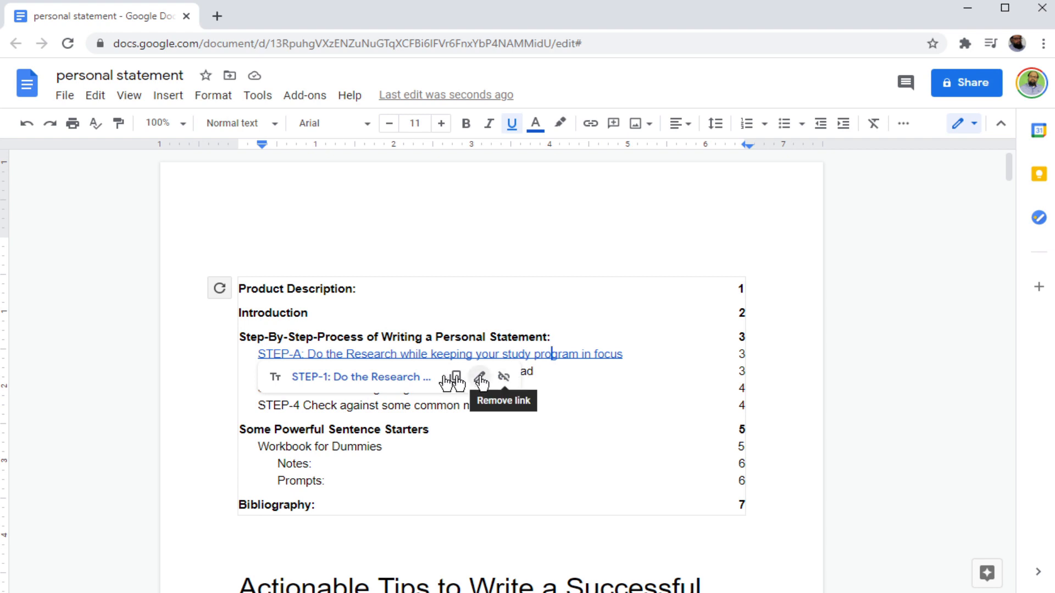
{"action": "left_click", "coordinate": [503, 379]}
Change the "Product Description:" heading in the body to "Product Description etc:".
{"action": "scroll", "coordinate": [537, 430], "scroll_direction": "down", "scroll_amount": 3}
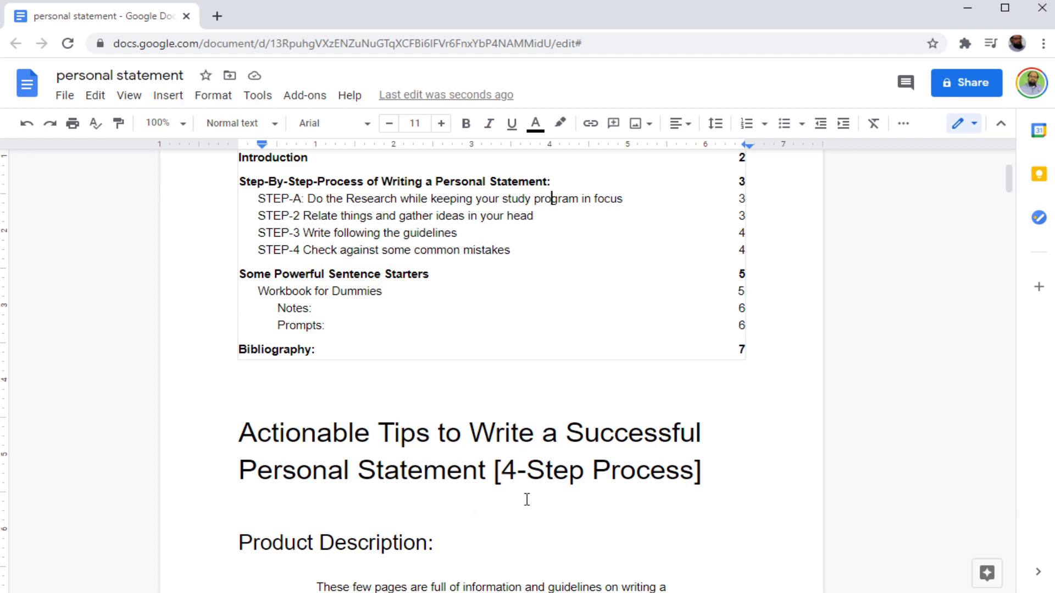
{"action": "scroll", "coordinate": [527, 499], "scroll_direction": "down", "scroll_amount": 3}
{"action": "left_click", "coordinate": [438, 409]}
{"action": "type", "text": "etc"}
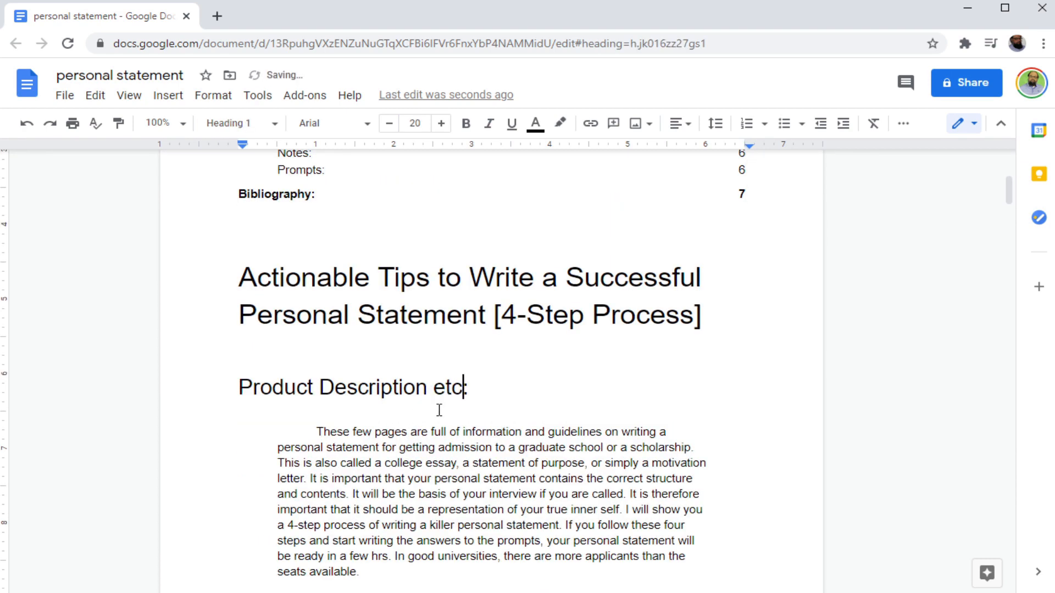
Update the table of contents from the document's headings and place the cursor on the blank line above it.
{"action": "key", "text": "ctrl+Home"}
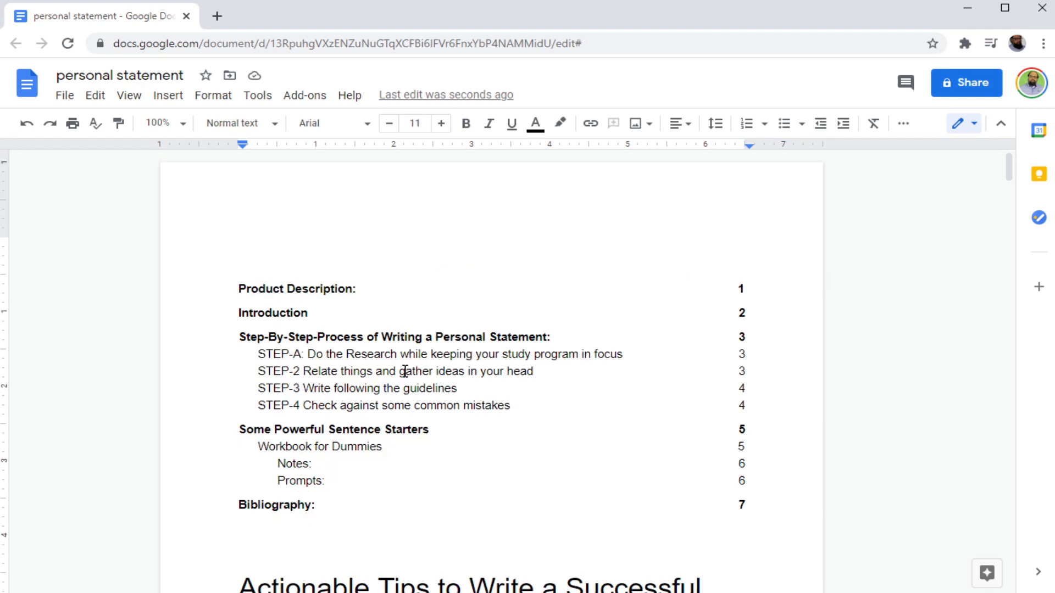
{"action": "left_click", "coordinate": [405, 372]}
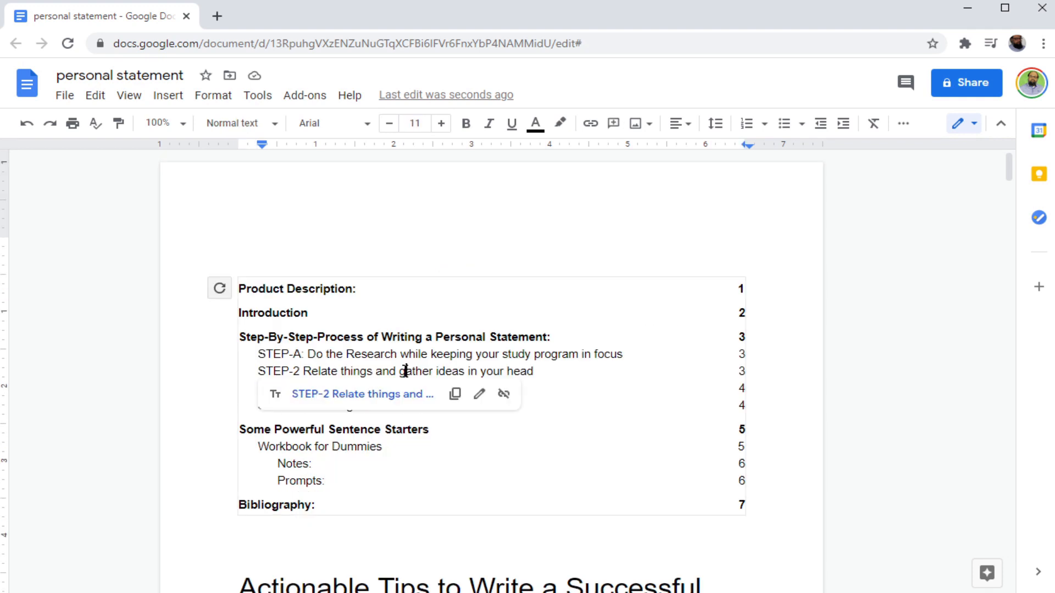
{"action": "left_click", "coordinate": [219, 291]}
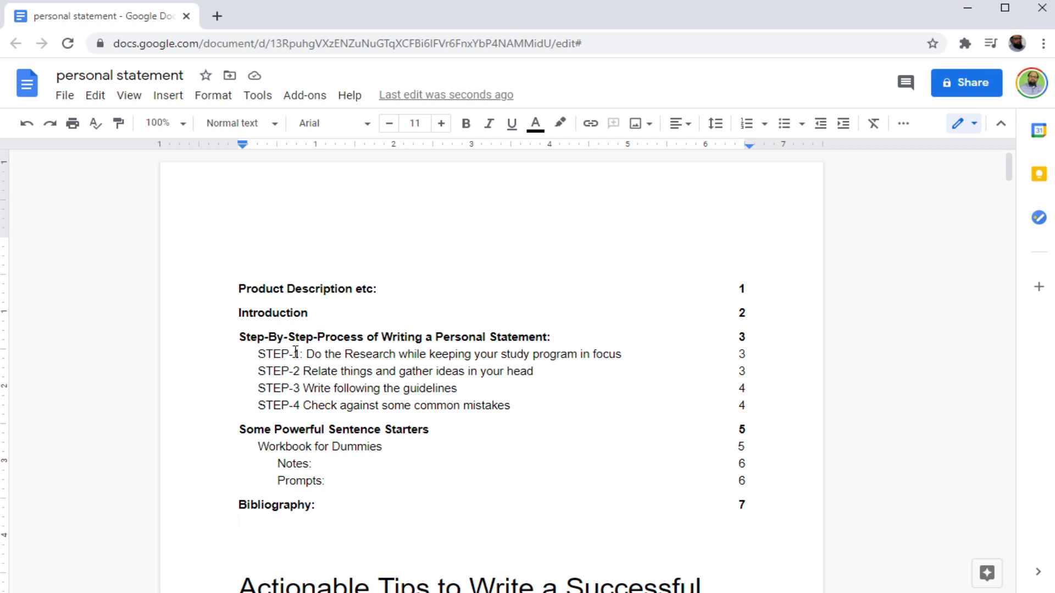
{"action": "left_click", "coordinate": [238, 287]}
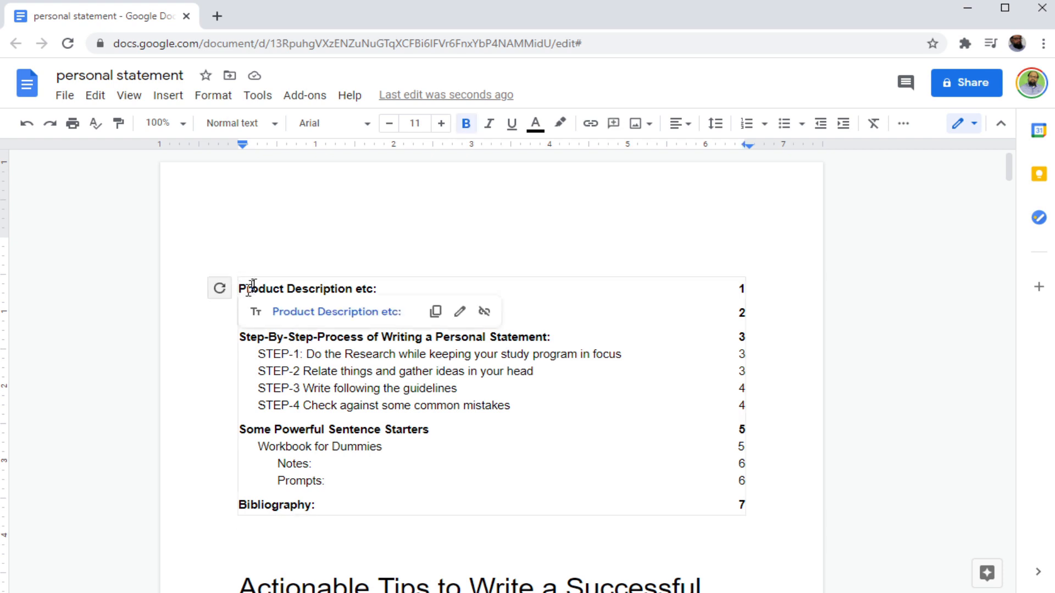
{"action": "left_click", "coordinate": [251, 254]}
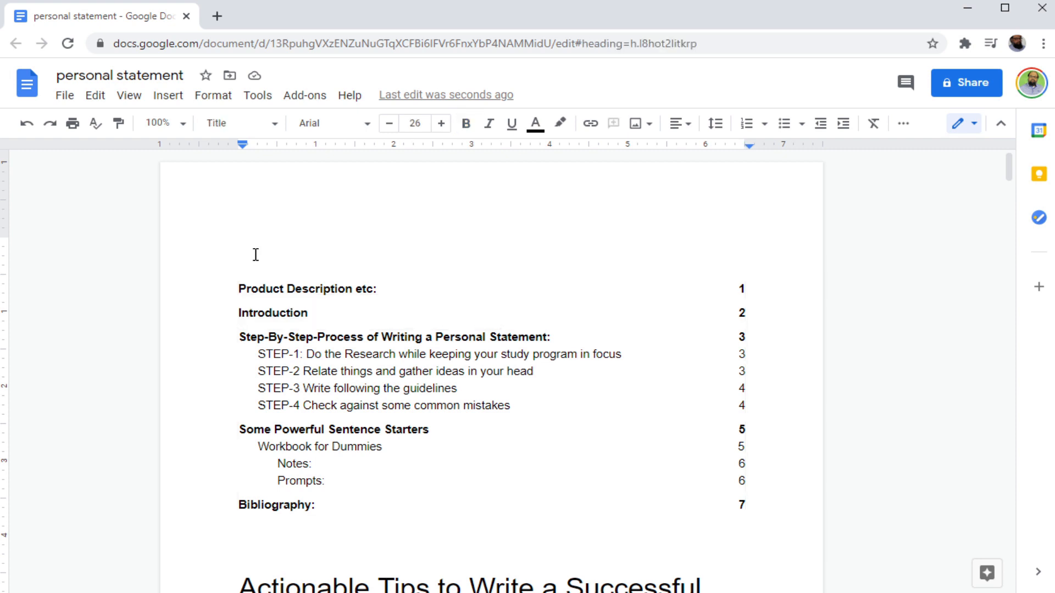
Enter the title "Table of Contents" on the blank line directly above the contents list.
{"action": "type", "text": "Table of Contents"}
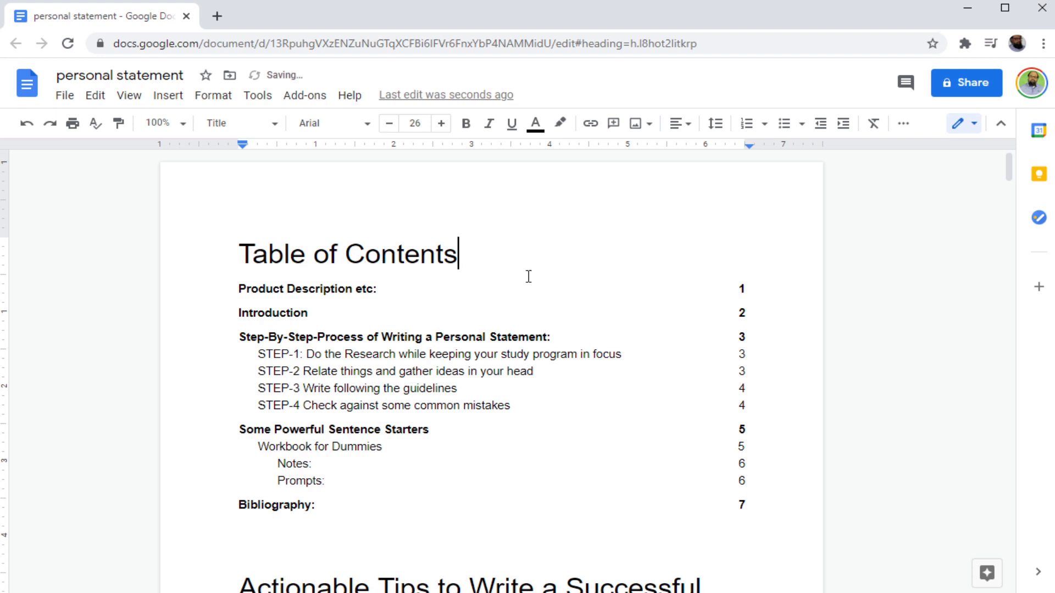
{"action": "left_click", "coordinate": [307, 304]}
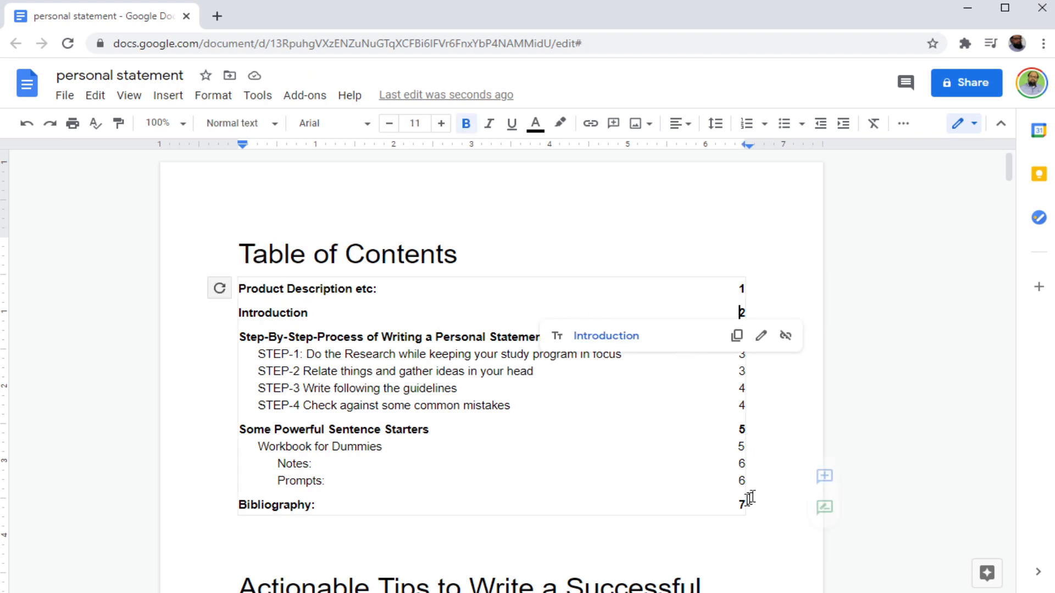
Insert a page break on the blank line between the table of contents and the "Actionable Tips" title.
{"action": "scroll", "coordinate": [544, 499], "scroll_direction": "down", "scroll_amount": 3}
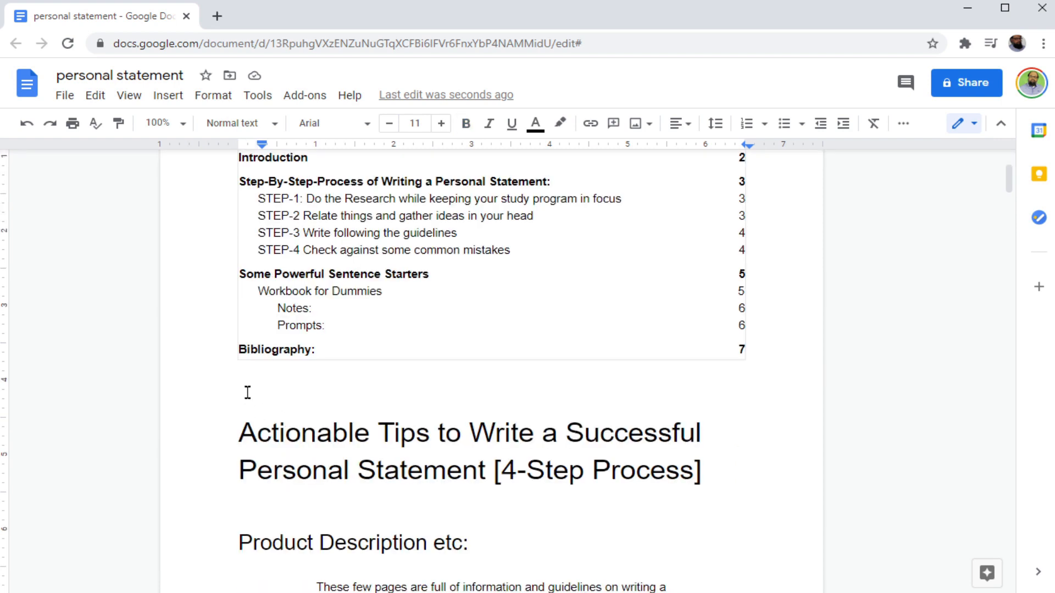
{"action": "left_click", "coordinate": [318, 393]}
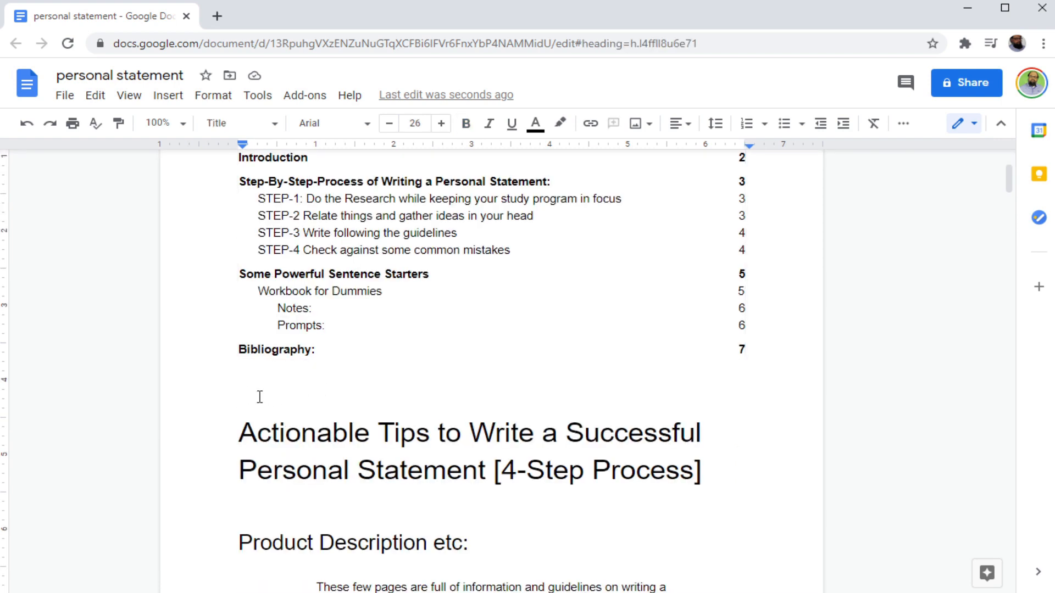
{"action": "left_click", "coordinate": [168, 99]}
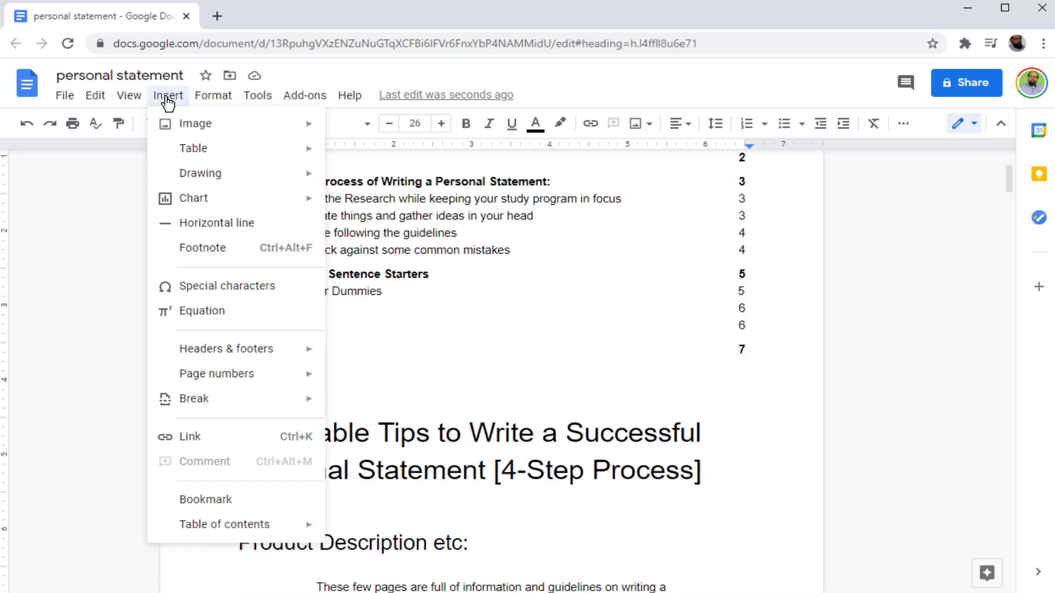
{"action": "mouse_move", "coordinate": [271, 404]}
{"action": "left_click", "coordinate": [374, 406]}
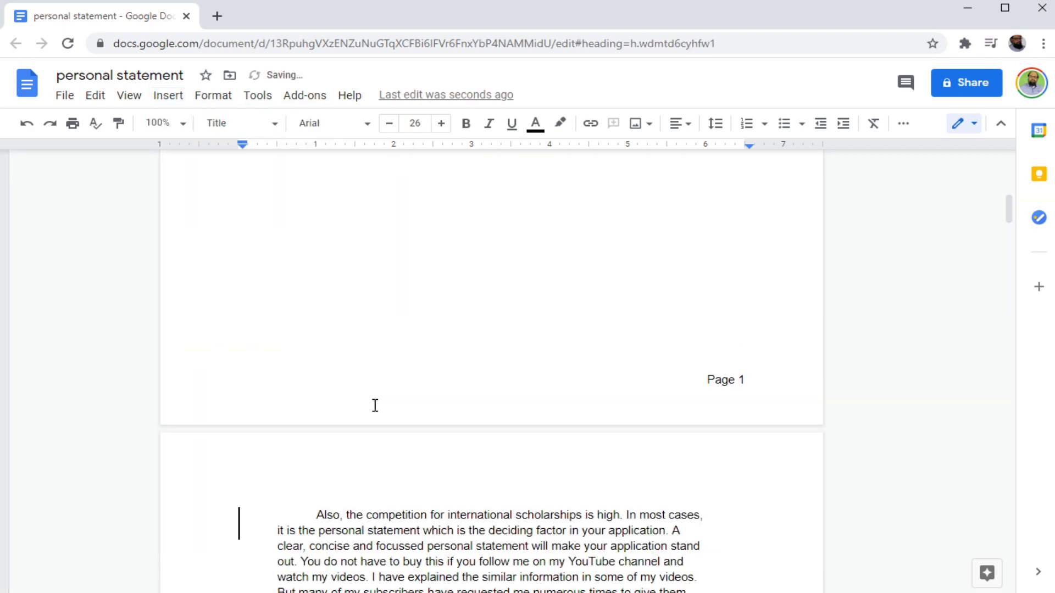
Show the document outline and update the page numbers in the table of contents.
{"action": "scroll", "coordinate": [678, 405], "scroll_direction": "up", "scroll_amount": 10}
{"action": "scroll", "coordinate": [678, 405], "scroll_direction": "up", "scroll_amount": 2}
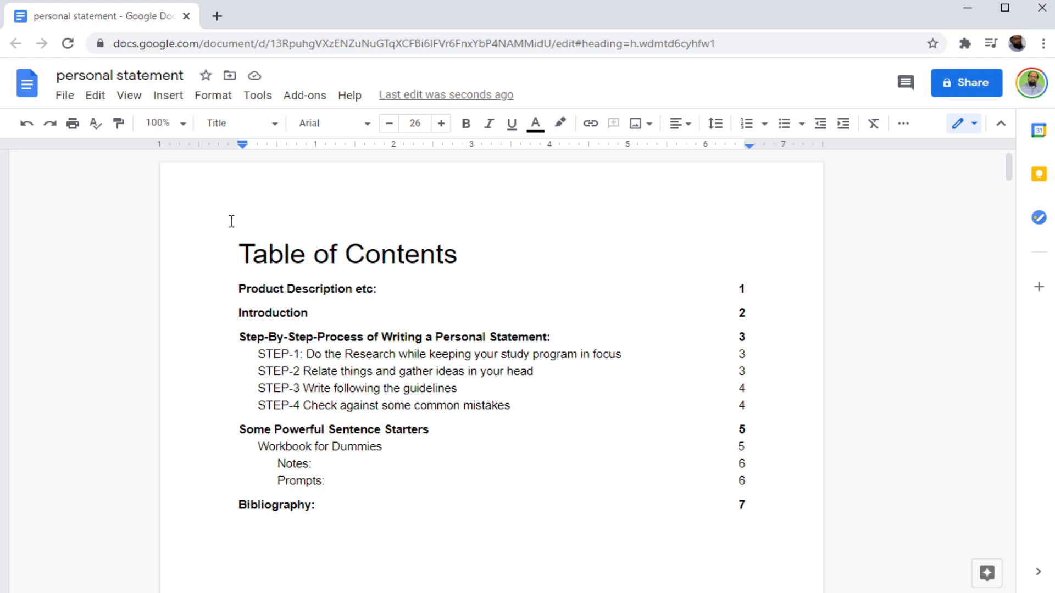
{"action": "left_click", "coordinate": [128, 97]}
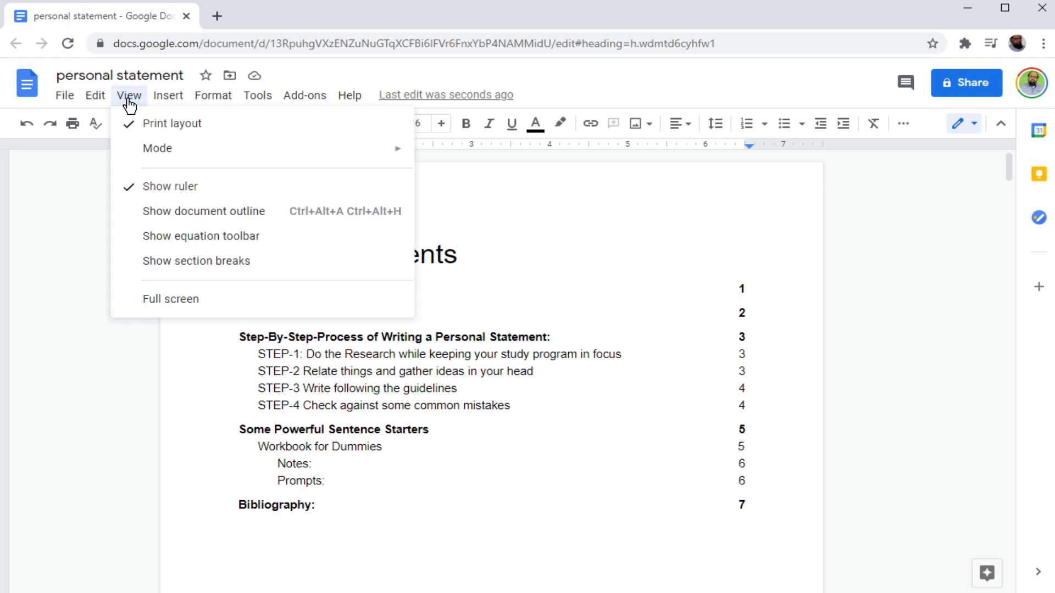
{"action": "left_click", "coordinate": [149, 218]}
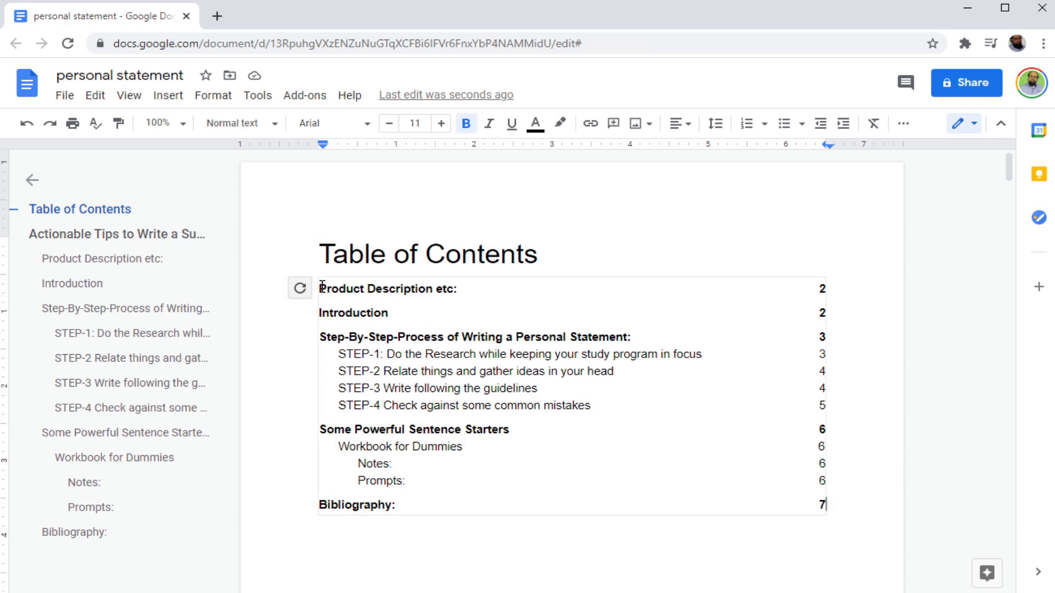
Select all entries from "Product Description etc:" to "Bibliography:" and delete the table of contents.
{"action": "left_click_drag", "start_coordinate": [322, 286], "coordinate": [455, 495]}
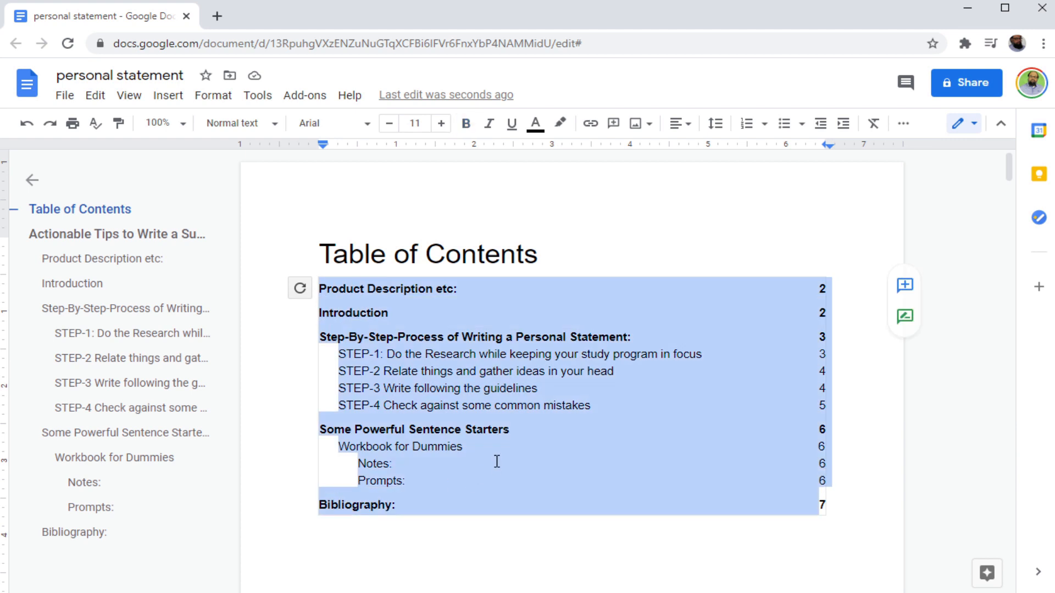
{"action": "right_click", "coordinate": [497, 464]}
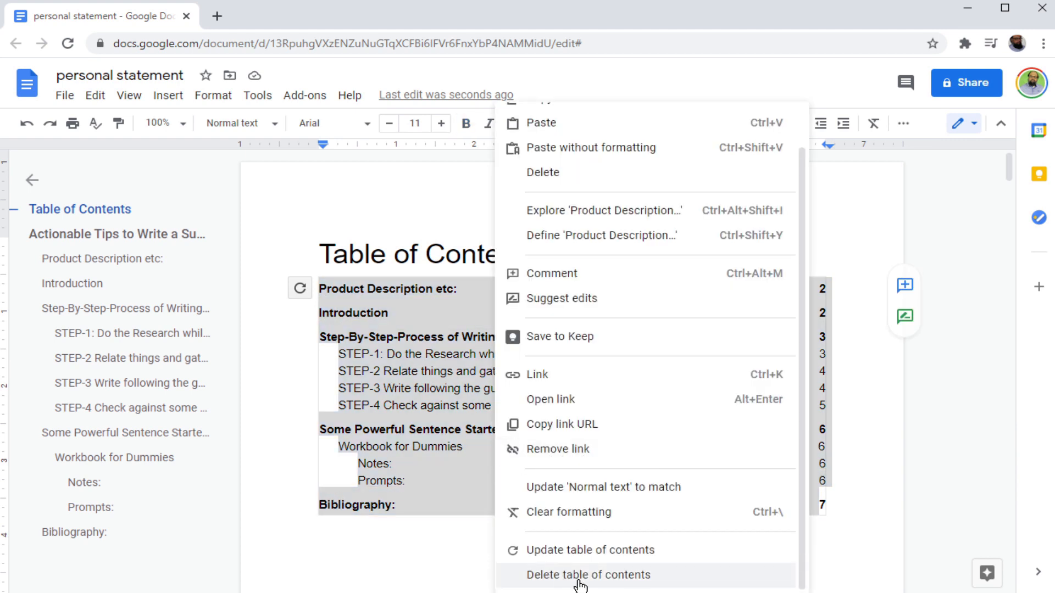
{"action": "left_click", "coordinate": [626, 583]}
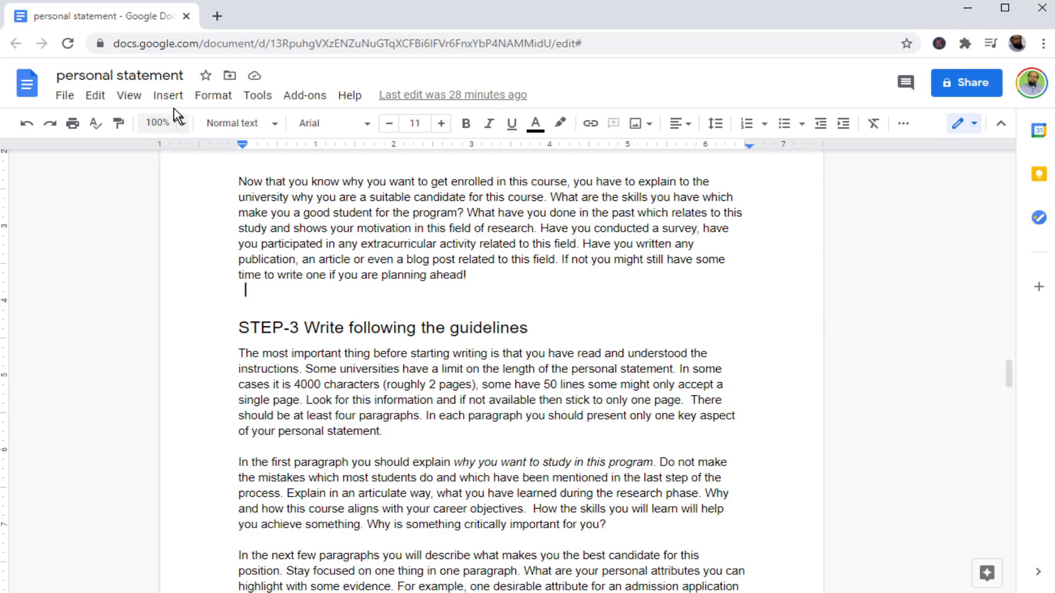
Insert a table of four columns and three rows above the STEP-3 heading and narrow its first column to about 1 inch.
{"action": "left_click", "coordinate": [168, 95]}
{"action": "mouse_move", "coordinate": [306, 149]}
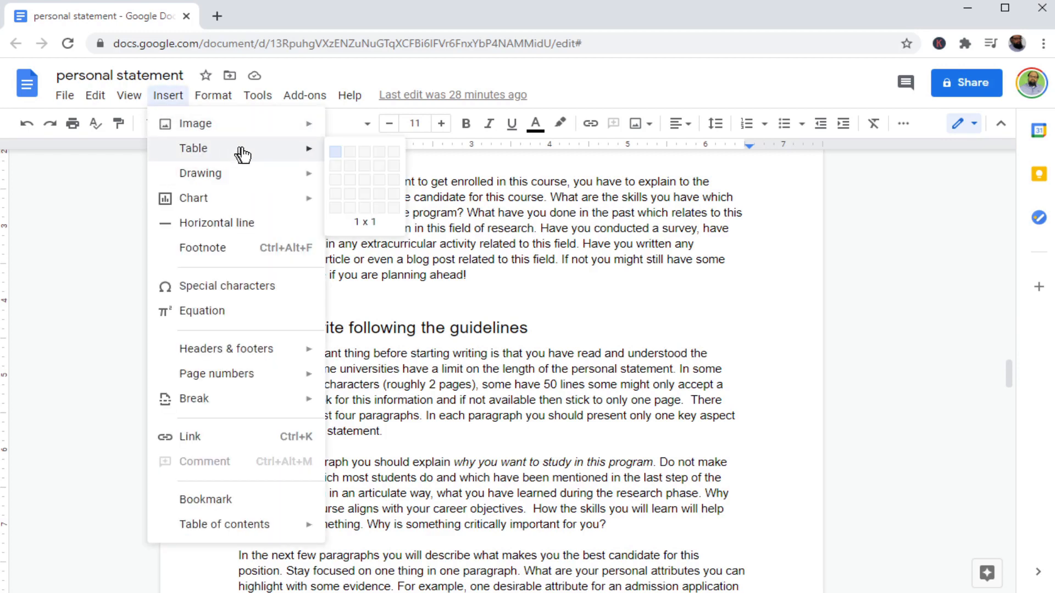
{"action": "left_click", "coordinate": [379, 189]}
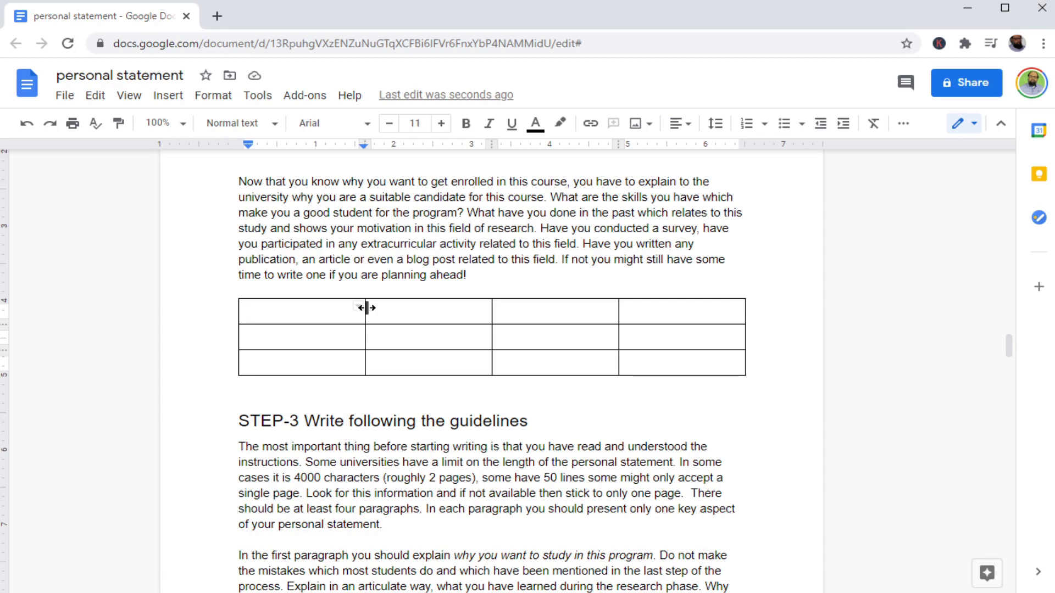
{"action": "left_click_drag", "start_coordinate": [367, 308], "coordinate": [367, 308]}
{"action": "left_click_drag", "start_coordinate": [367, 308], "coordinate": [316, 308]}
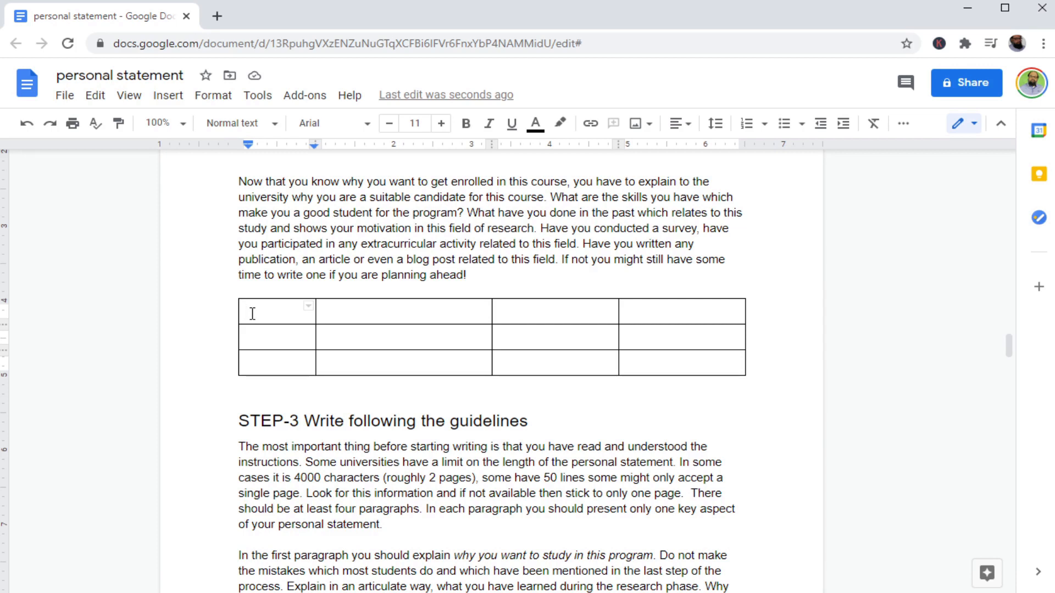
Enter "A" in the table's first cell and insert a new row above it.
{"action": "type", "text": "A"}
{"action": "right_click", "coordinate": [270, 313]}
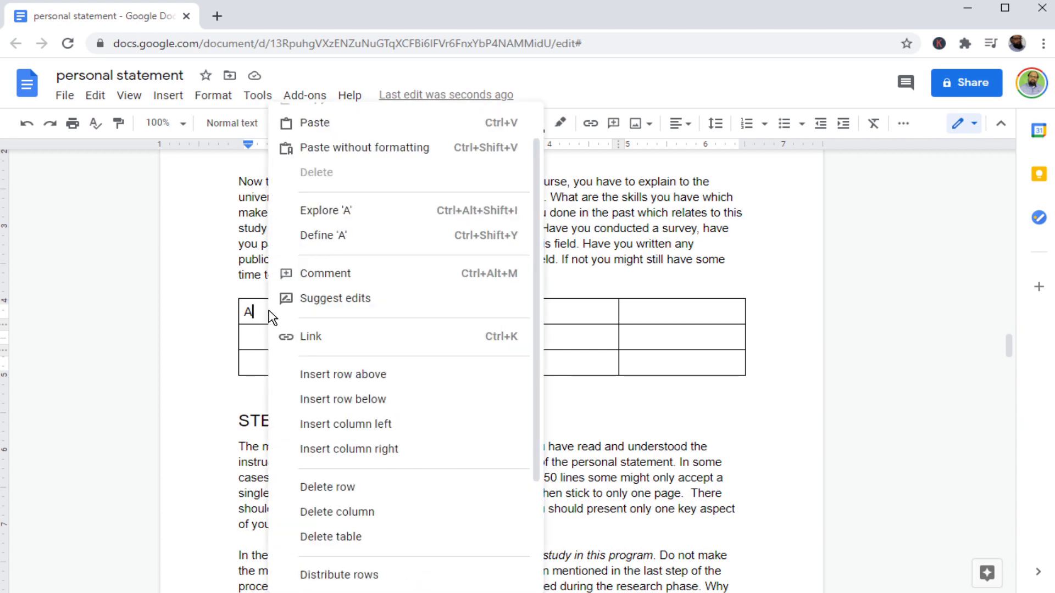
{"action": "left_click", "coordinate": [365, 382]}
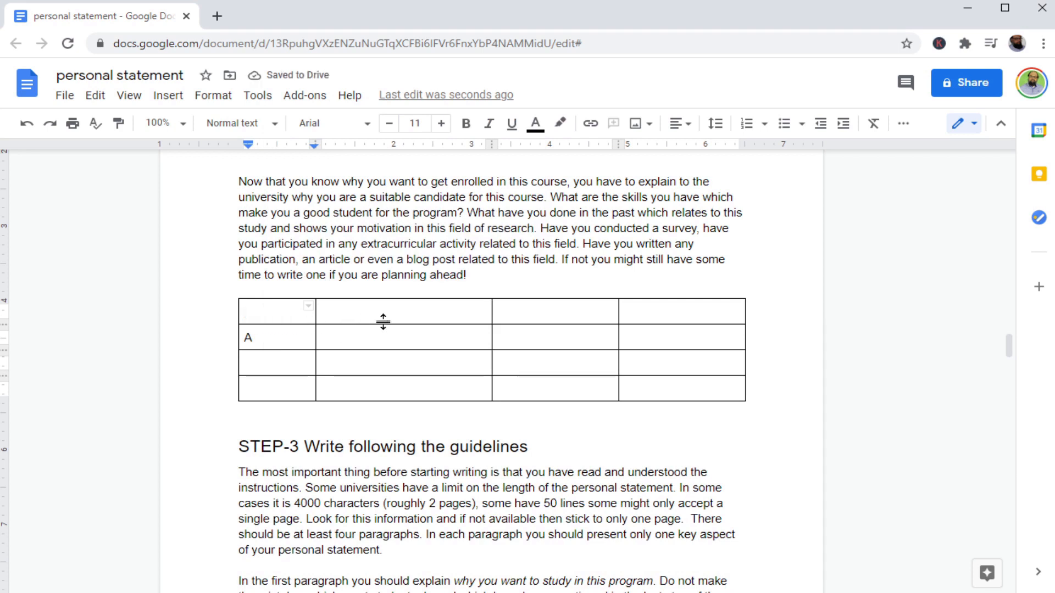
Enter "B" in the second cell of the new top row and insert a column to the left of it.
{"action": "left_click", "coordinate": [399, 308]}
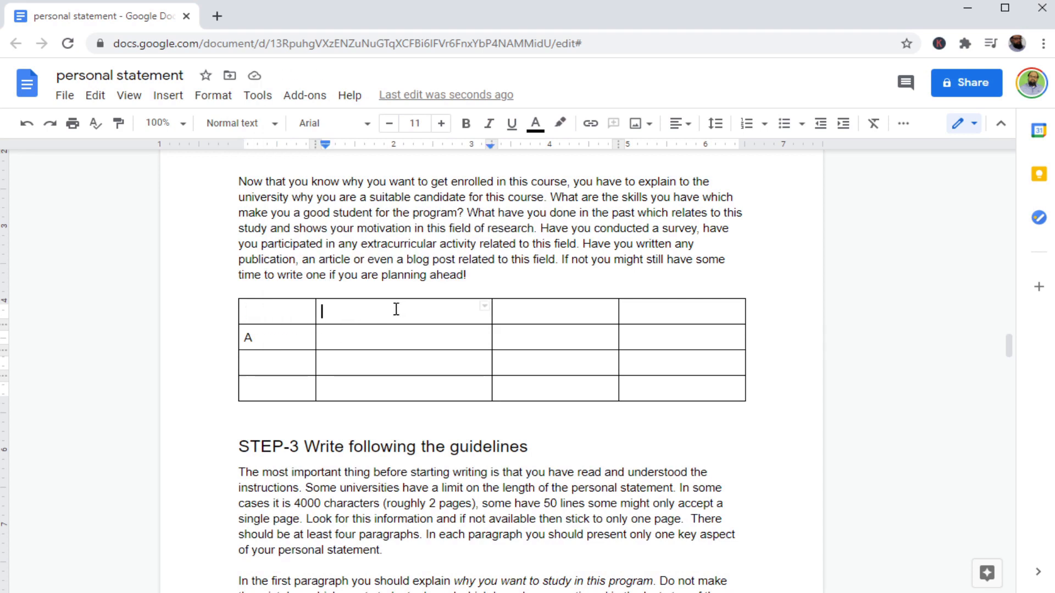
{"action": "type", "text": "B"}
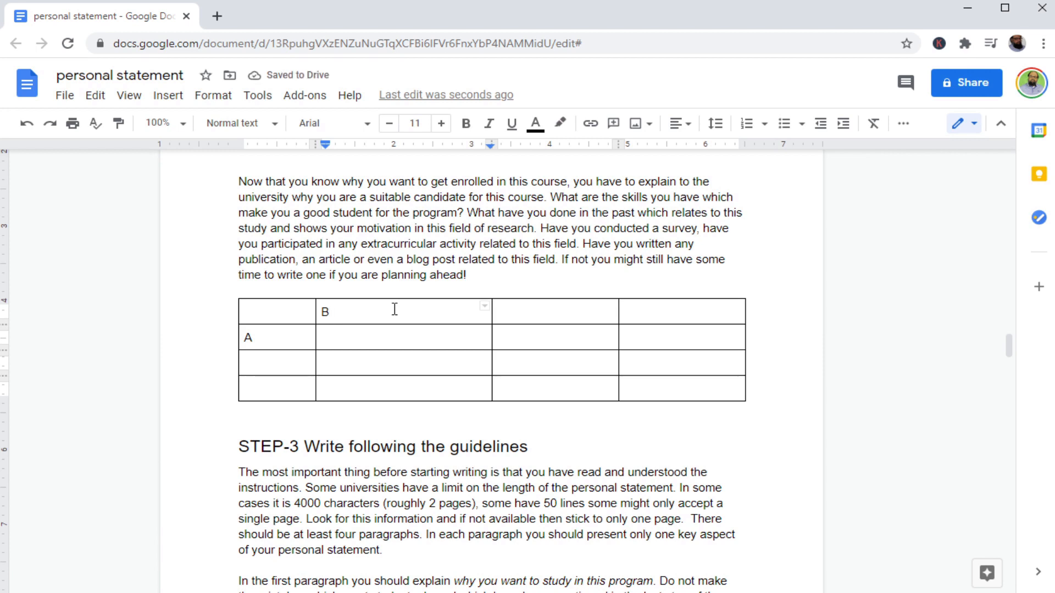
{"action": "right_click", "coordinate": [394, 311]}
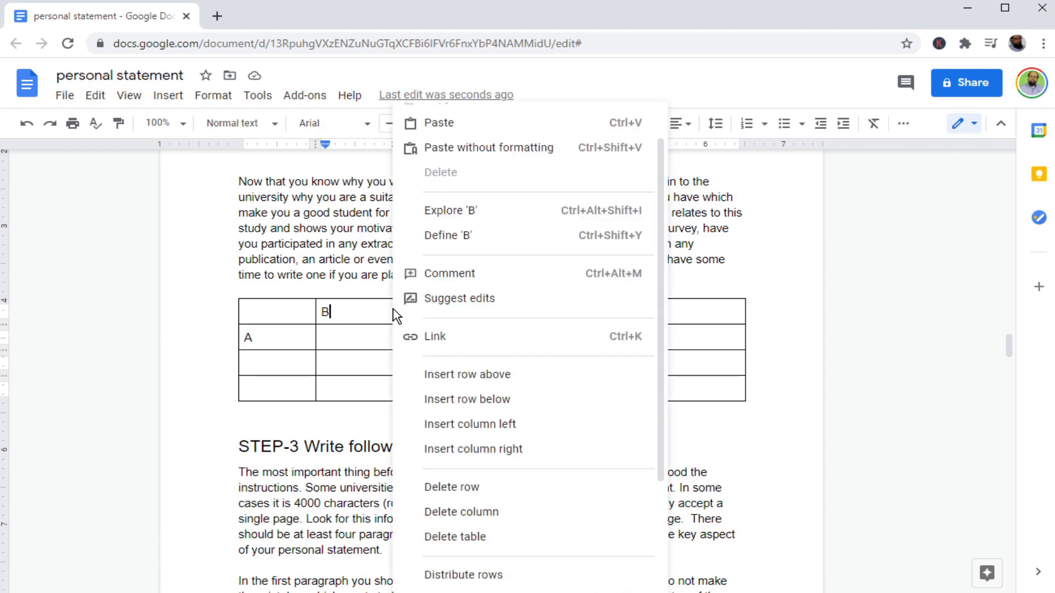
{"action": "left_click", "coordinate": [474, 424]}
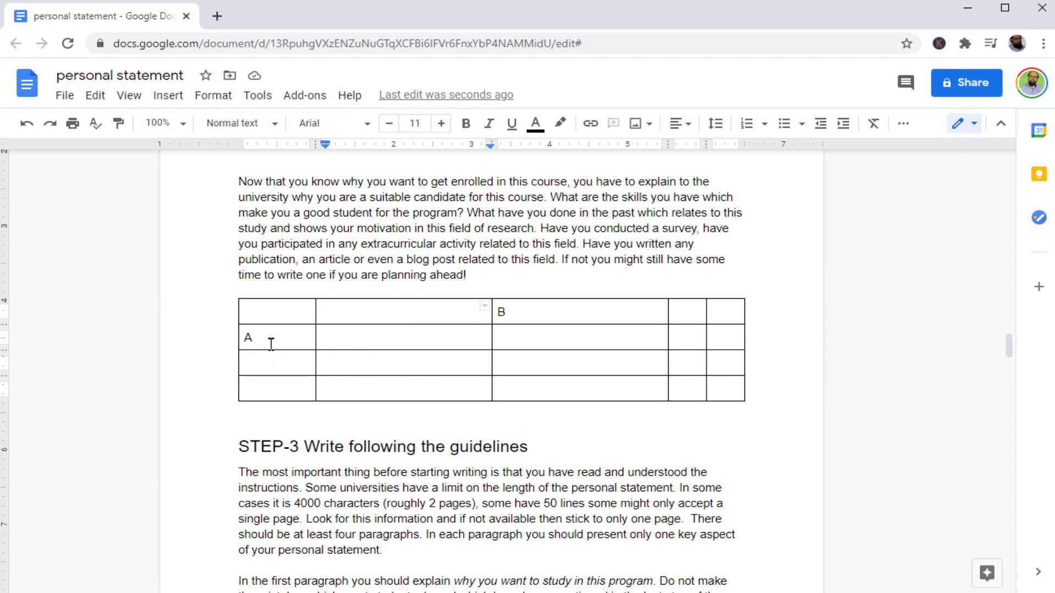
Delete the table row that contains "A".
{"action": "left_click", "coordinate": [271, 343]}
{"action": "right_click", "coordinate": [271, 338]}
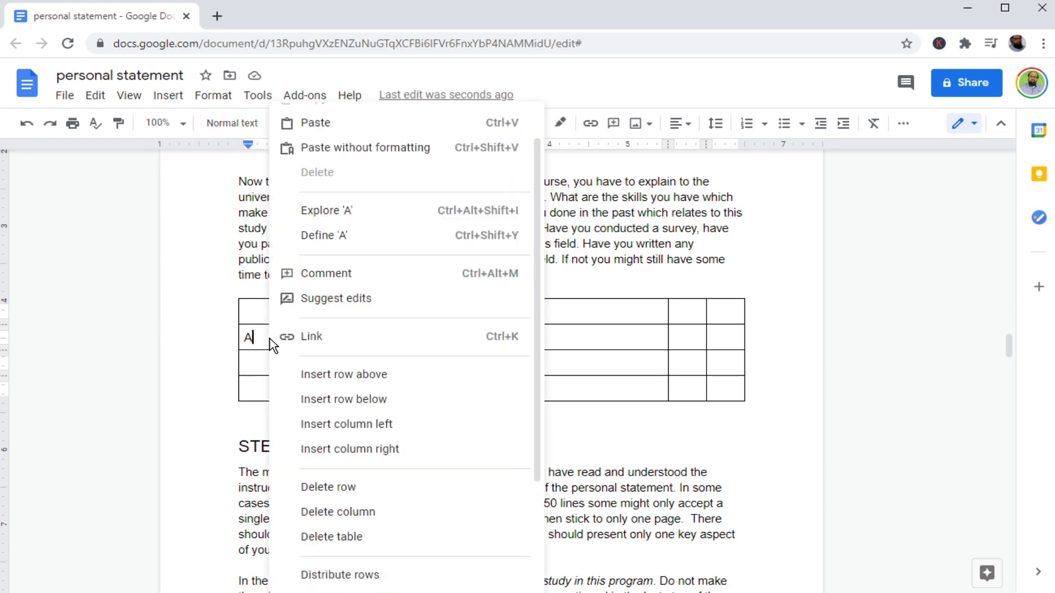
{"action": "left_click", "coordinate": [348, 491]}
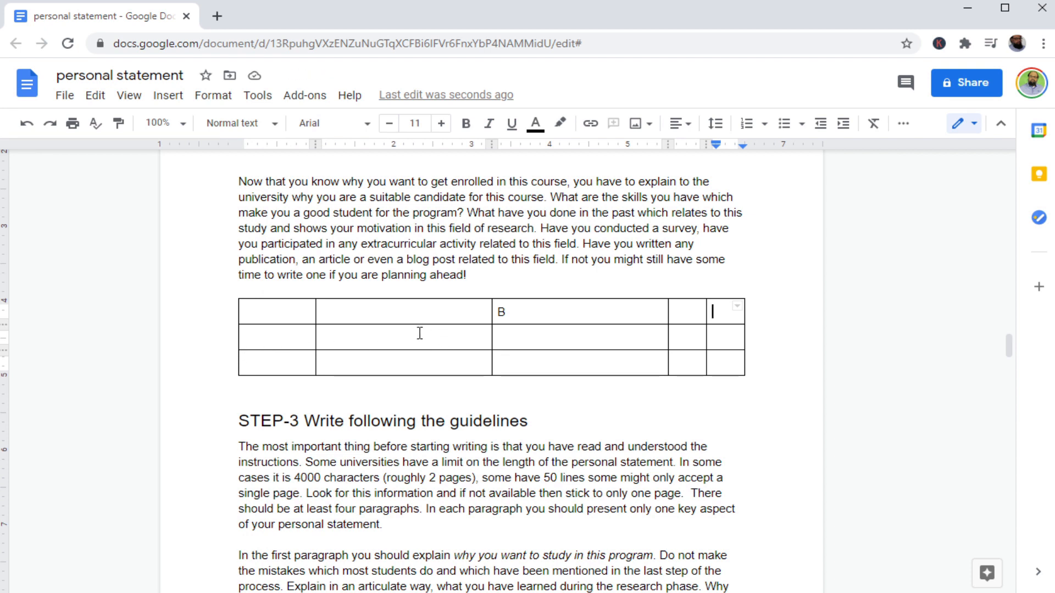
Merge the second and third cells of the table's middle row and select the merged cell's bottom border.
{"action": "left_click_drag", "start_coordinate": [420, 333], "coordinate": [522, 336]}
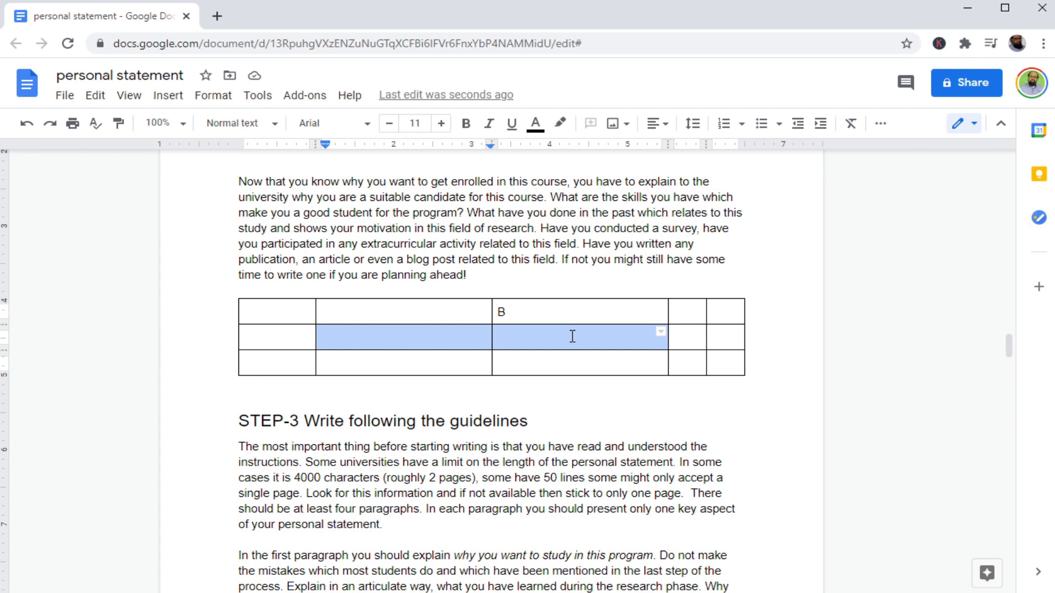
{"action": "left_click", "coordinate": [228, 100]}
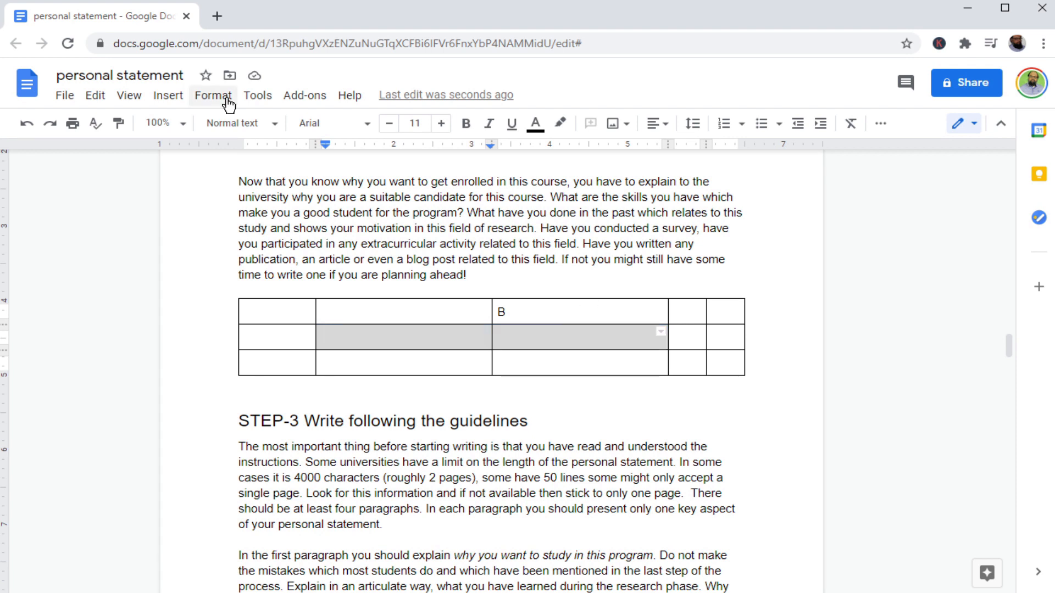
{"action": "left_click", "coordinate": [227, 104]}
{"action": "mouse_move", "coordinate": [327, 444]}
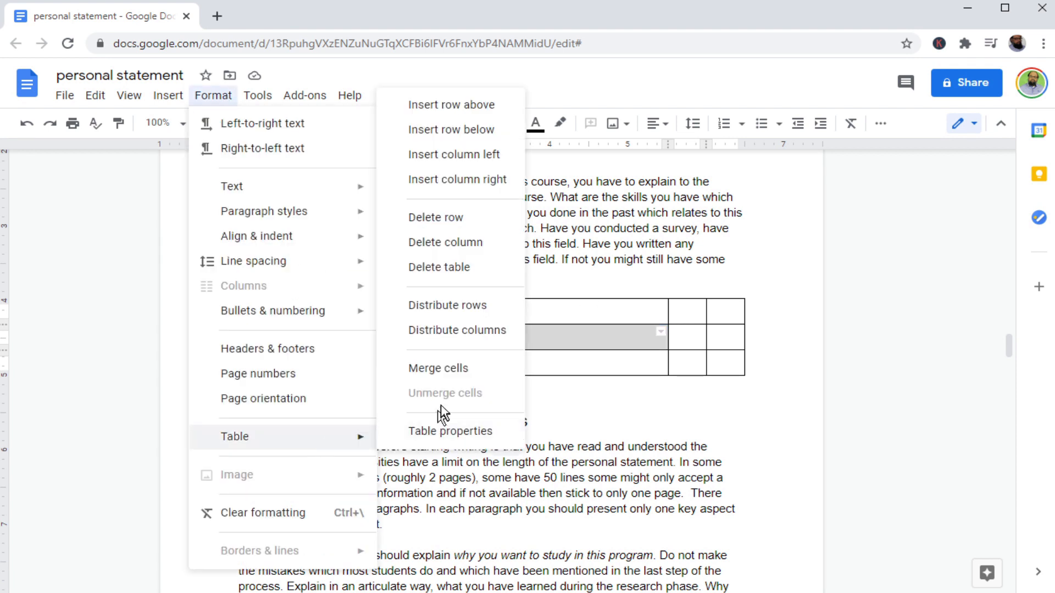
{"action": "left_click", "coordinate": [454, 369]}
{"action": "left_click", "coordinate": [555, 343]}
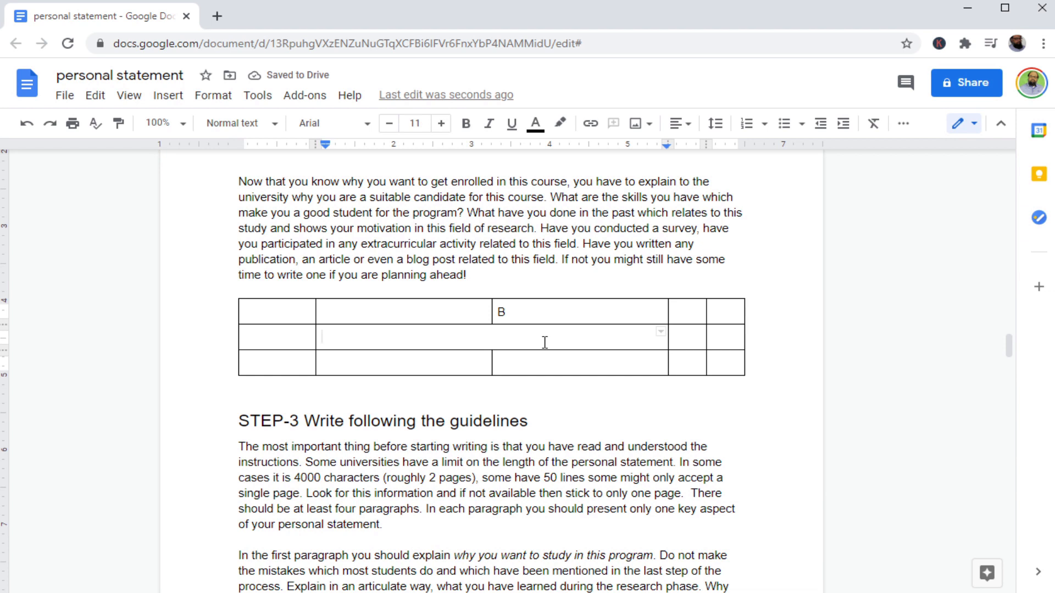
{"action": "left_click", "coordinate": [661, 333]}
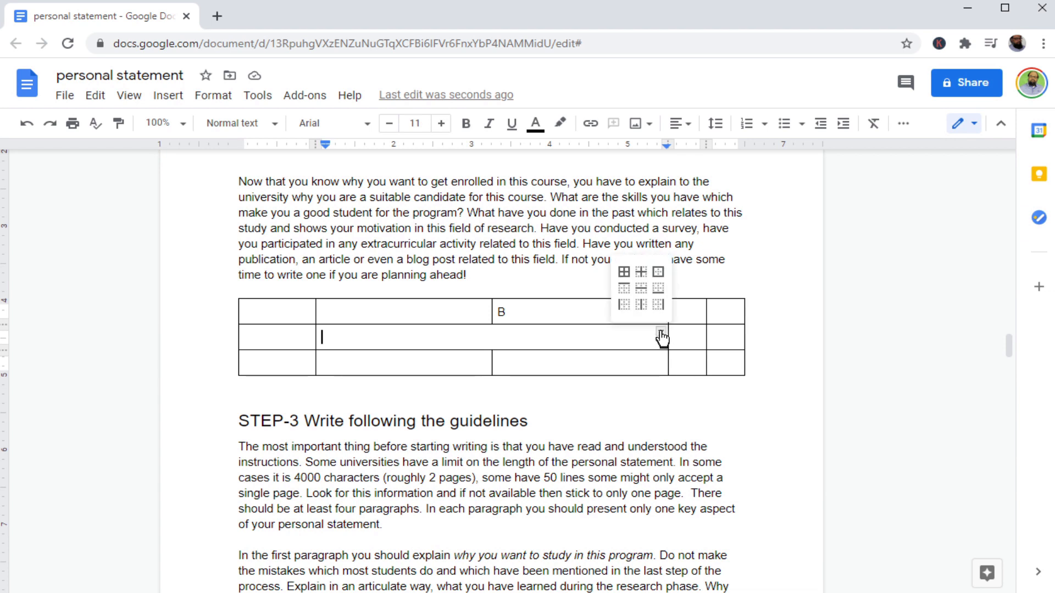
{"action": "left_click", "coordinate": [655, 290]}
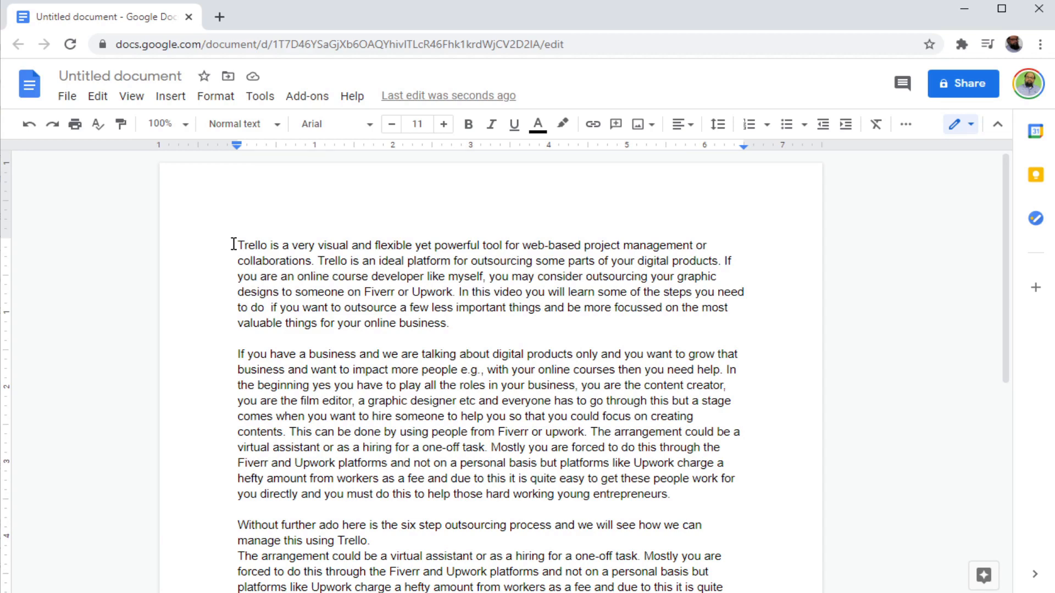
Lay out the text about Trello in the untitled document in three columns.
{"action": "left_click", "coordinate": [216, 100]}
{"action": "mouse_move", "coordinate": [229, 290]}
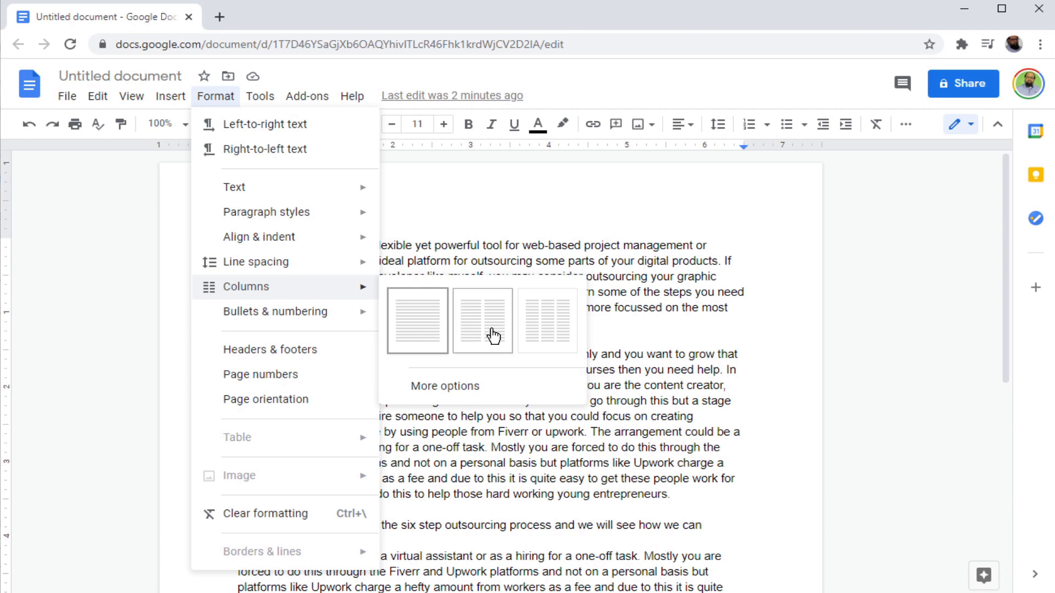
{"action": "left_click", "coordinate": [552, 336]}
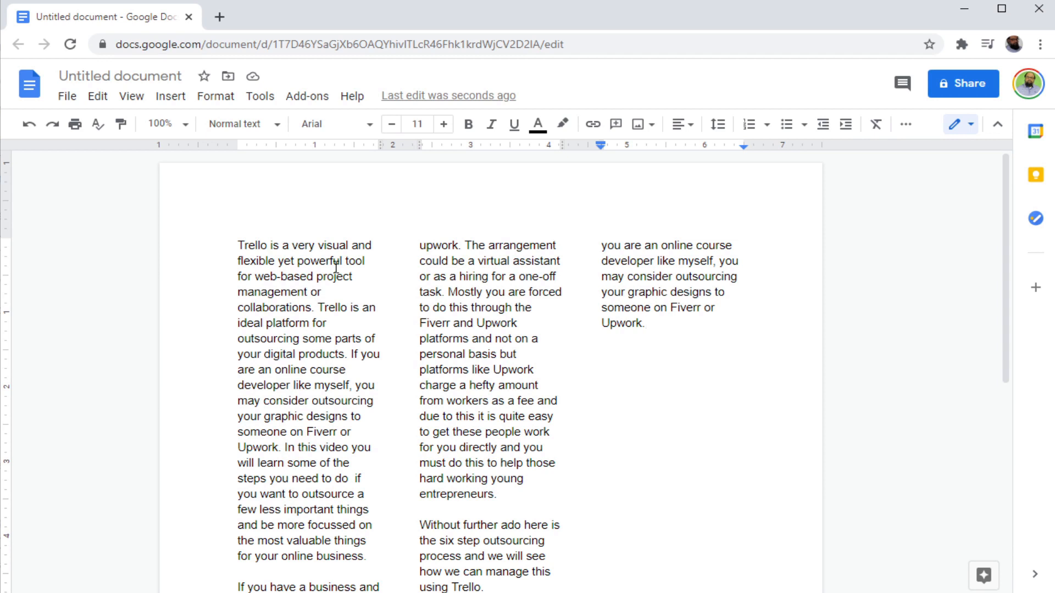
Apply custom column options to the Trello text: three columns with a line between columns.
{"action": "left_click", "coordinate": [218, 104]}
{"action": "mouse_move", "coordinate": [284, 292]}
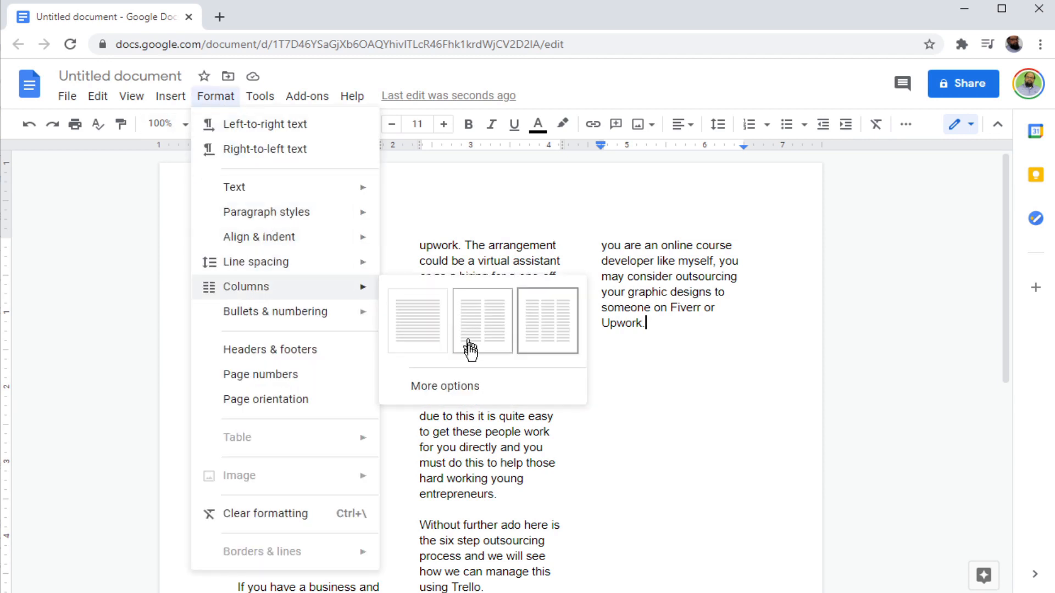
{"action": "left_click", "coordinate": [464, 390]}
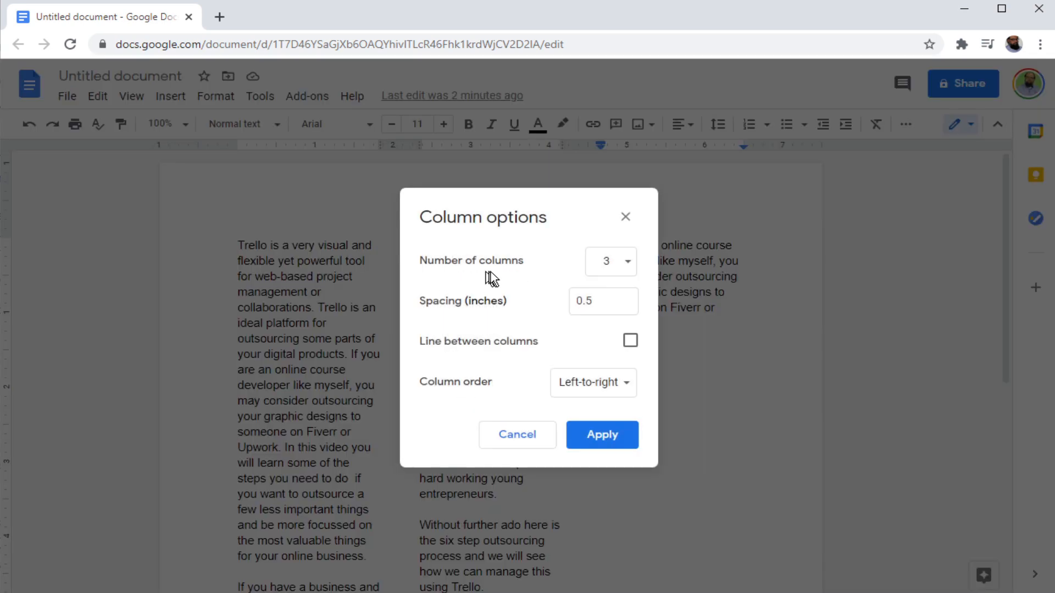
{"action": "left_click", "coordinate": [628, 265]}
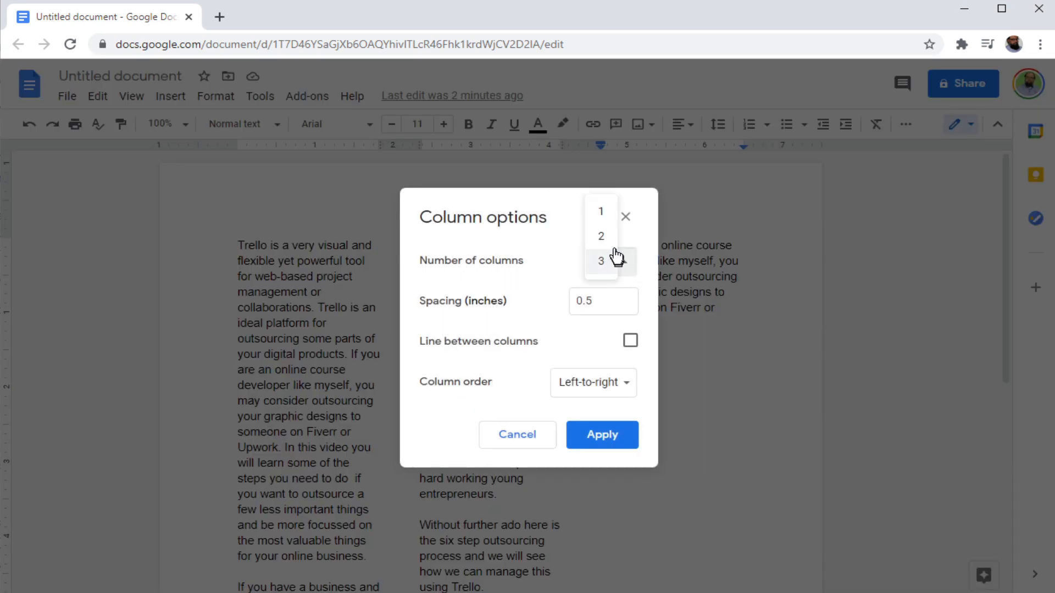
{"action": "left_click", "coordinate": [614, 262]}
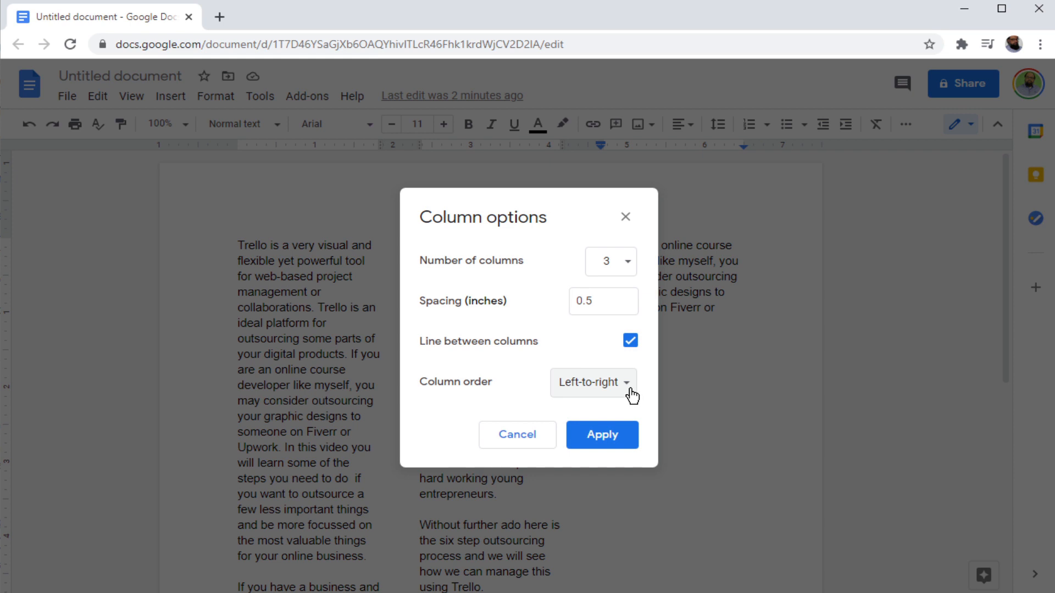
{"action": "left_click", "coordinate": [606, 441]}
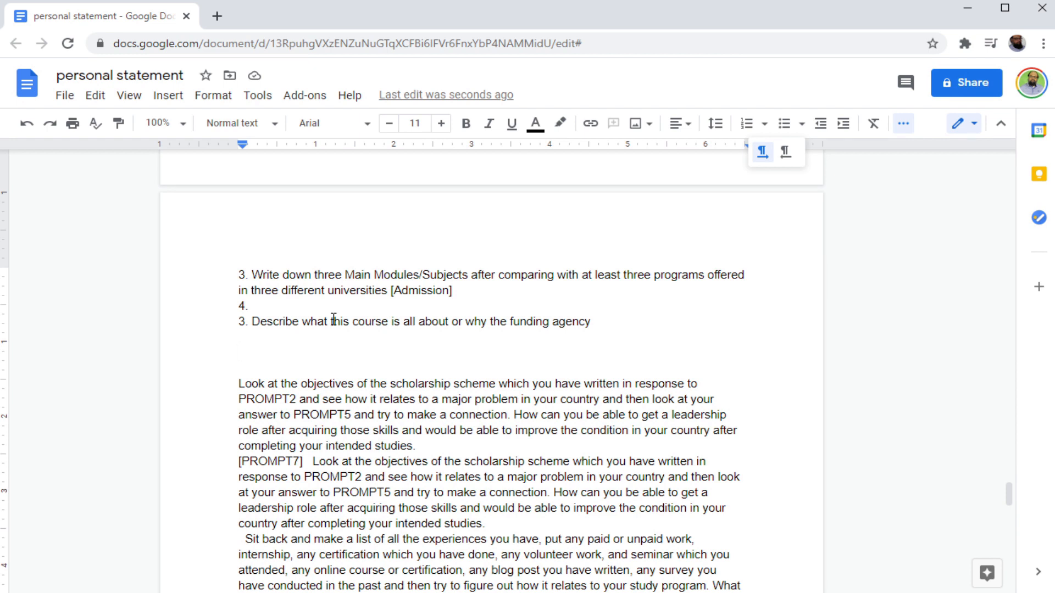
Start a new drawing in the personal statement document and draw a text box about 3 inches wide in it.
{"action": "left_click", "coordinate": [171, 99]}
{"action": "mouse_move", "coordinate": [222, 180]}
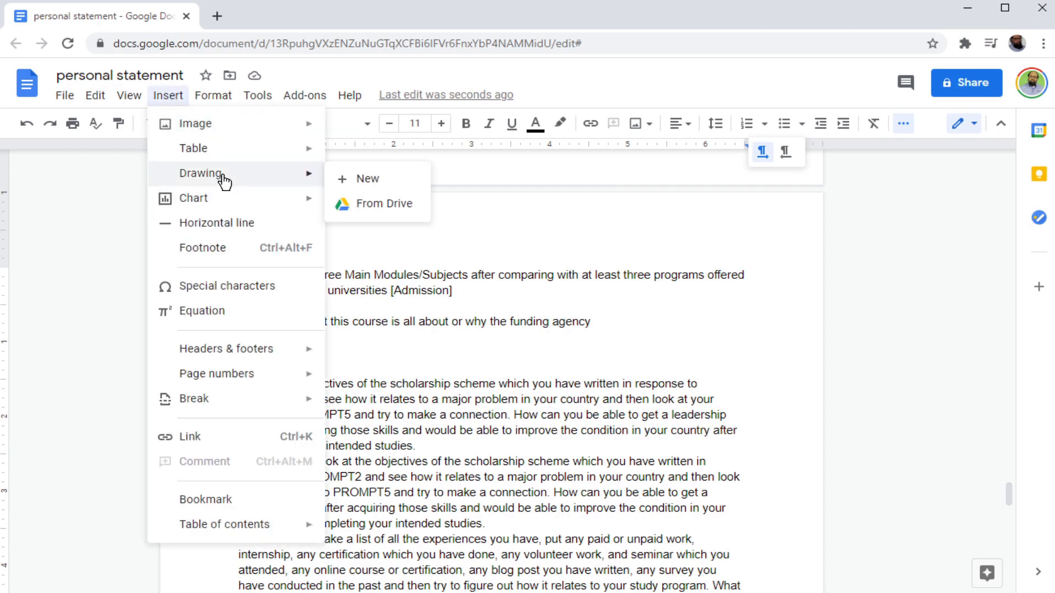
{"action": "left_click", "coordinate": [365, 179]}
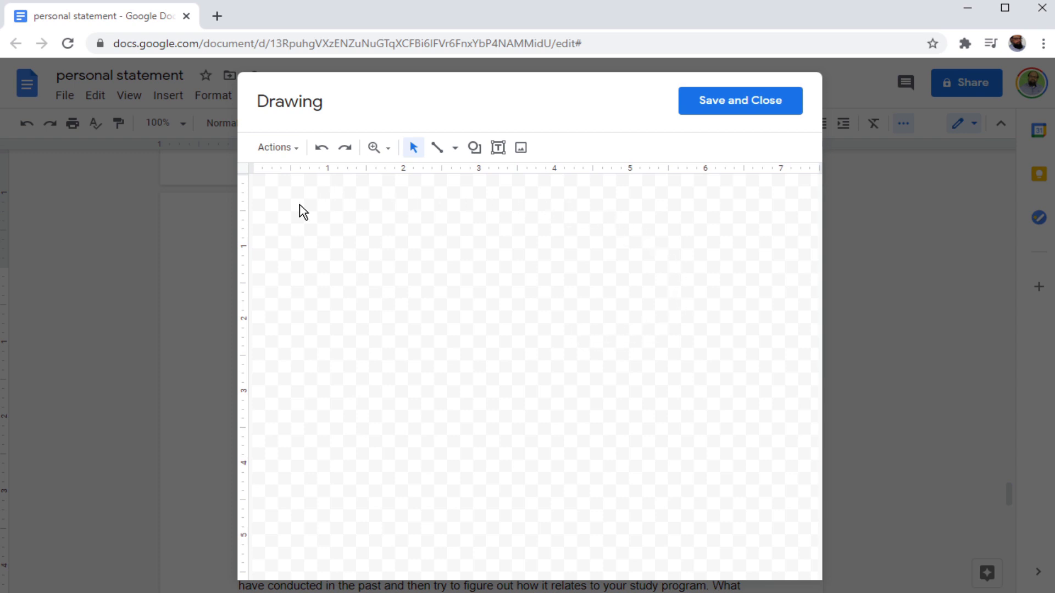
{"action": "left_click", "coordinate": [499, 148]}
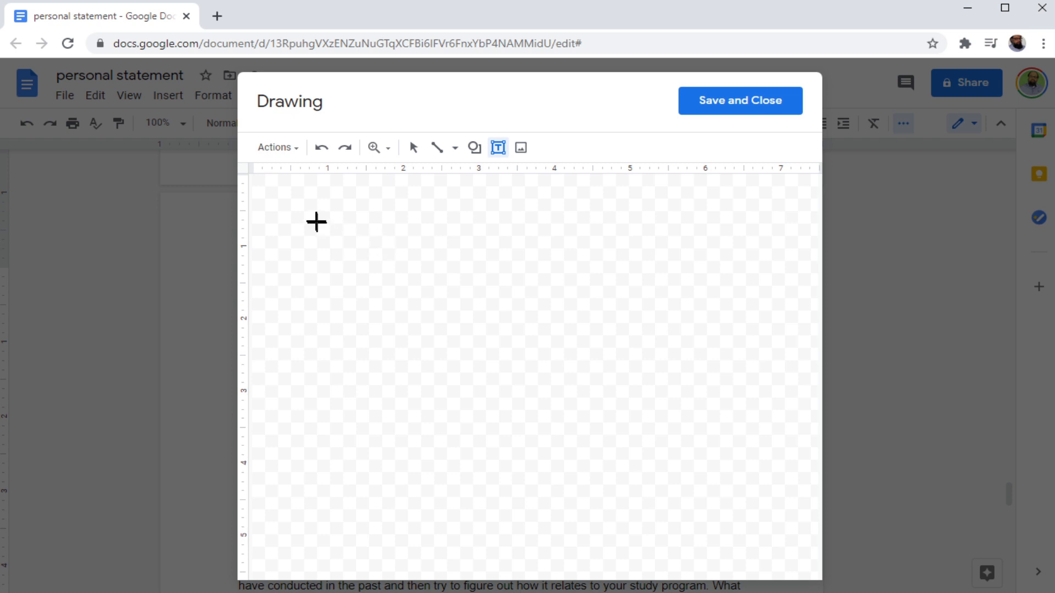
{"action": "left_click_drag", "start_coordinate": [298, 215], "coordinate": [530, 316]}
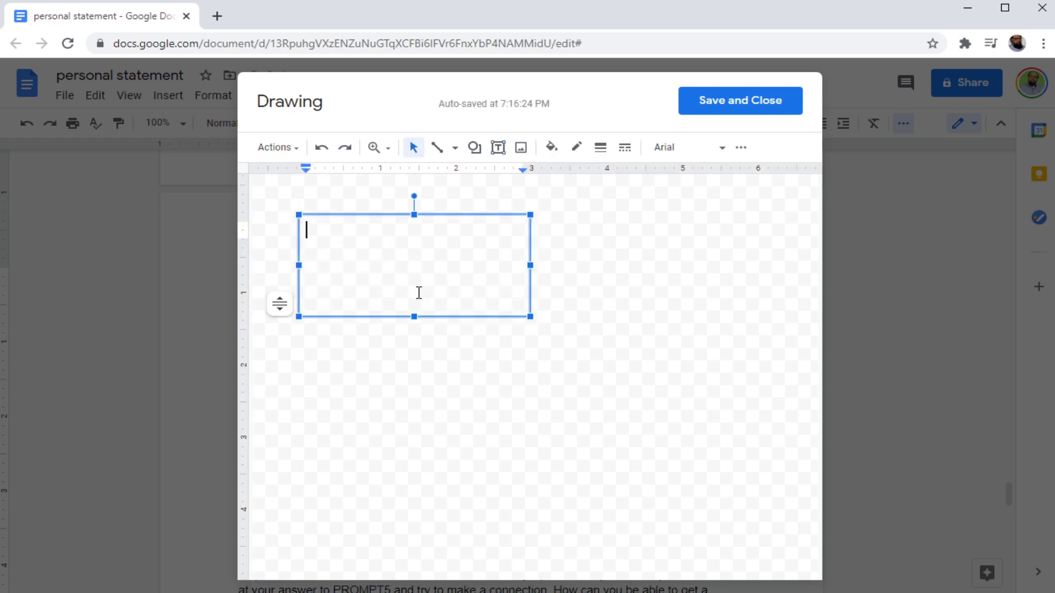
Enter "Your Text in this area" in the text box, followed by "You can format as well using these drawing features" on a new line.
{"action": "type", "text": "Your"}
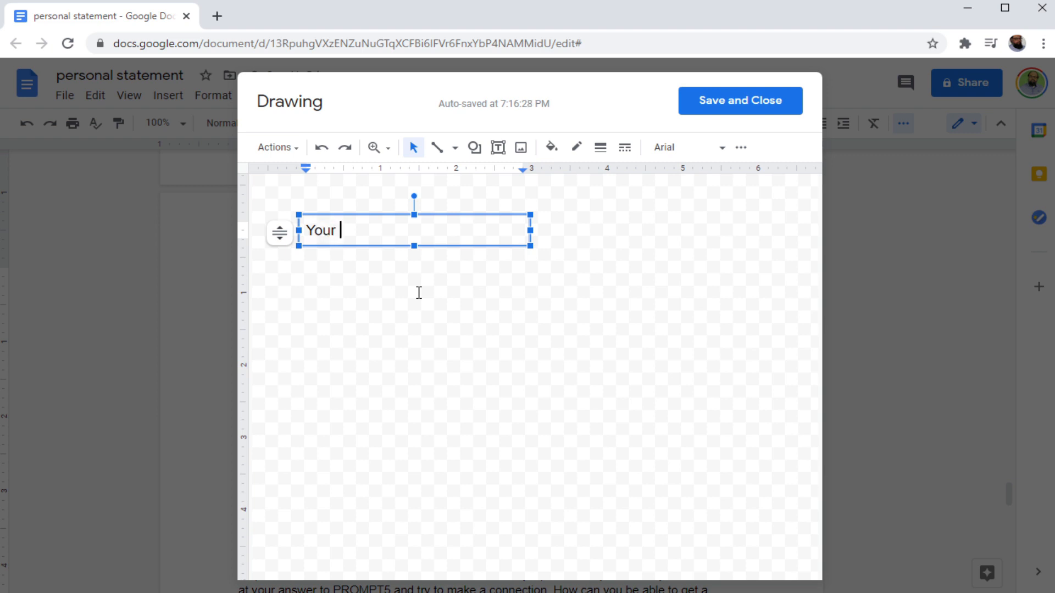
{"action": "type", "text": " Text in this area"}
{"action": "key", "text": "Return"}
{"action": "type", "text": "You c"}
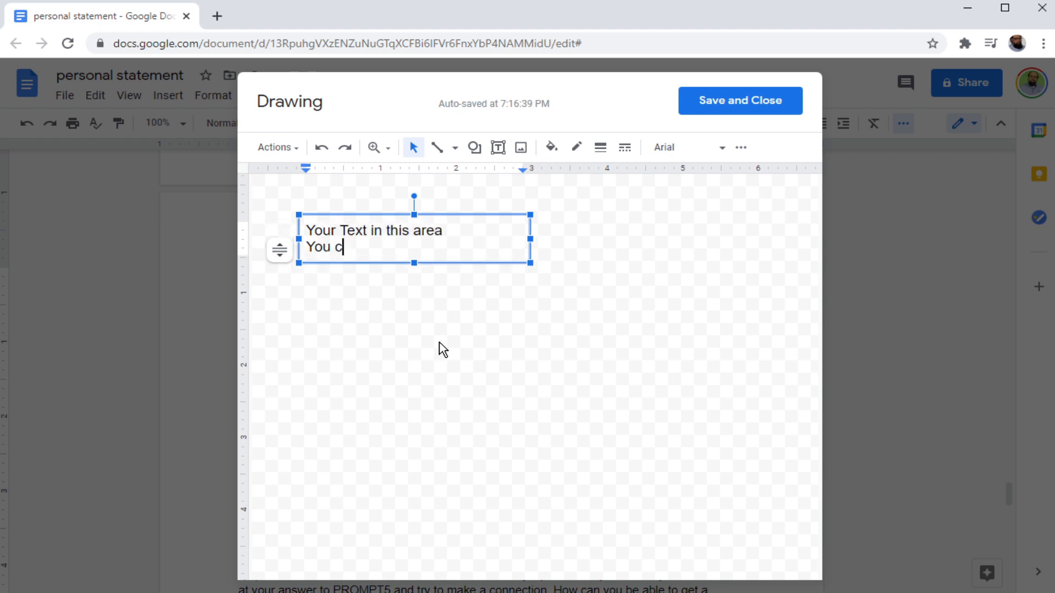
{"action": "type", "text": "an format as well usi"}
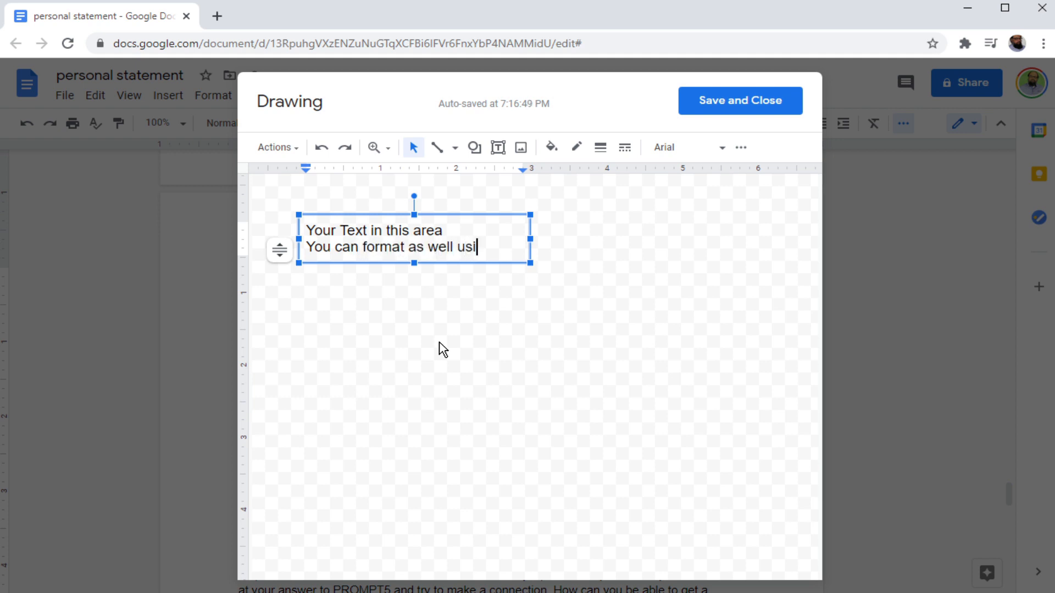
{"action": "type", "text": "ng these "}
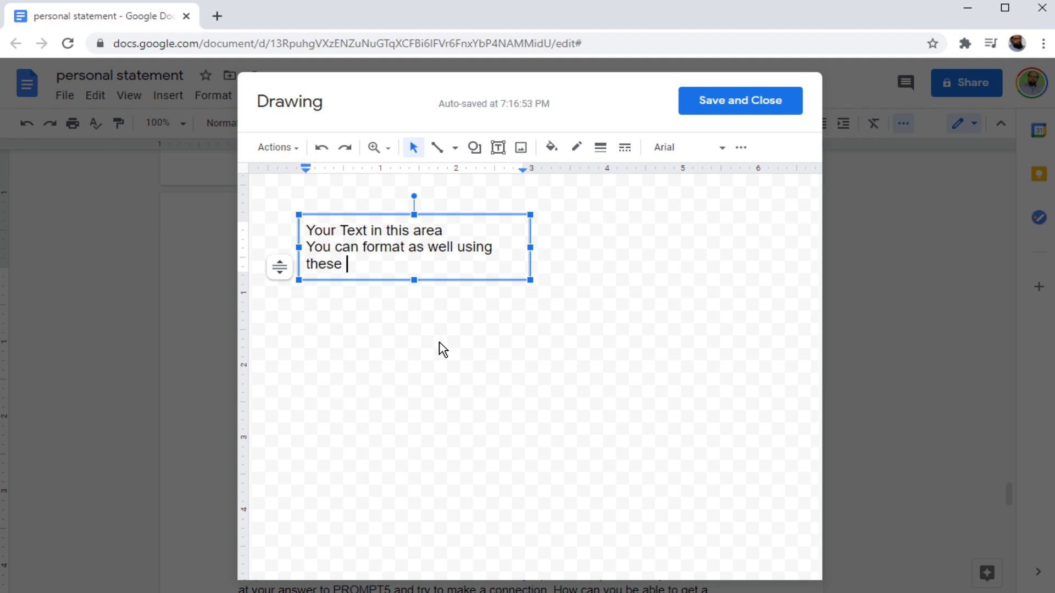
{"action": "type", "text": "drawing f"}
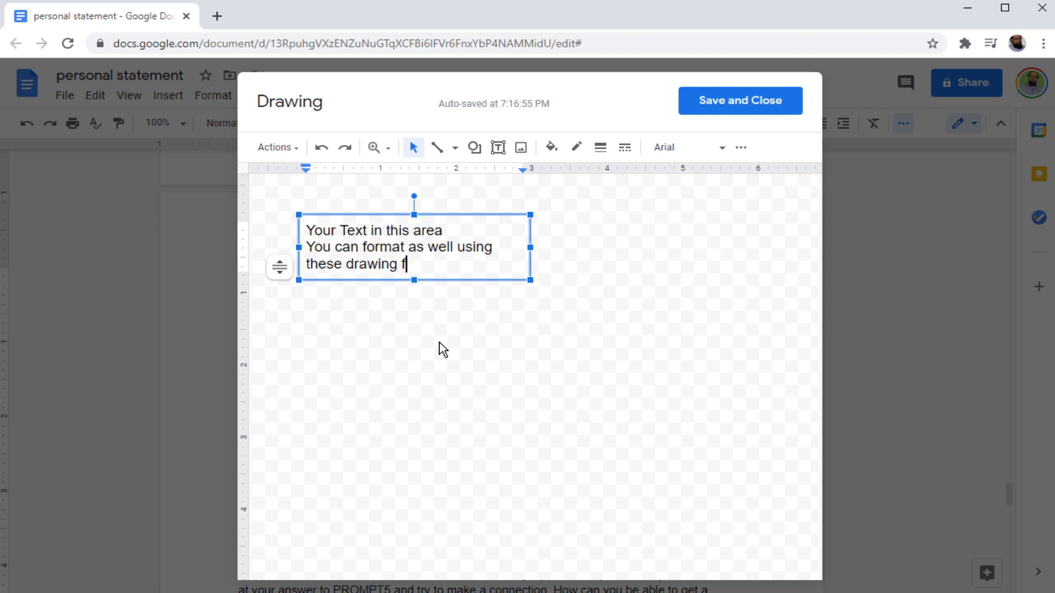
{"action": "type", "text": "eatures"}
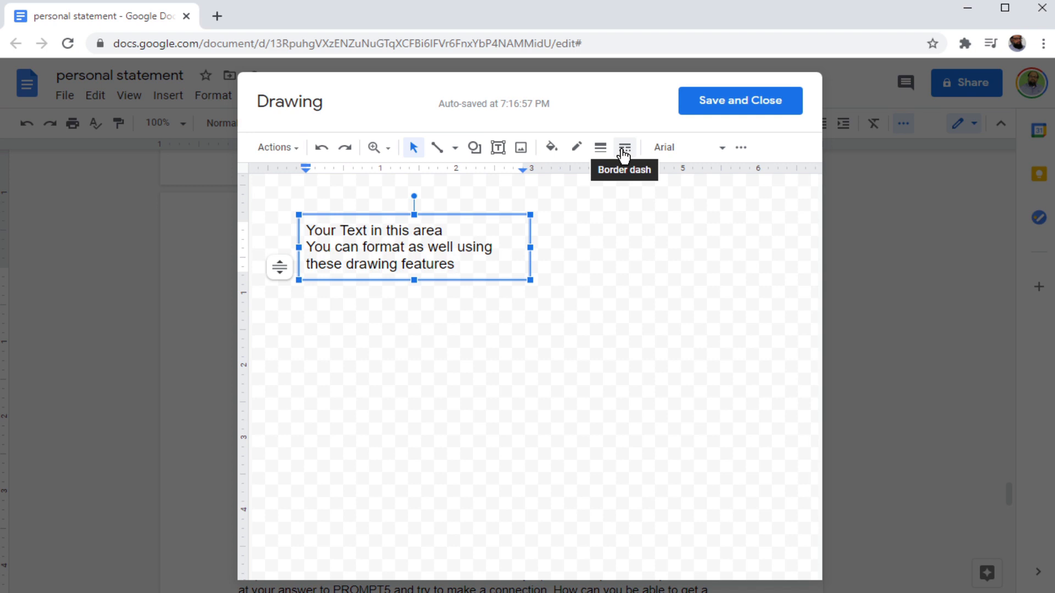
Make "Your Text" bold in the text box and save the drawing into the document.
{"action": "left_click", "coordinate": [742, 148]}
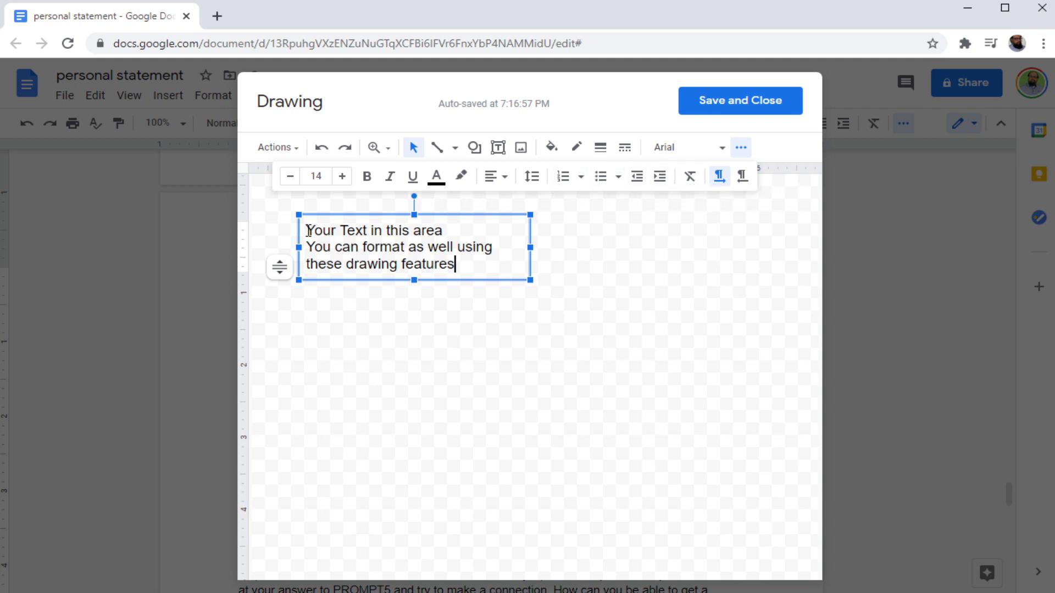
{"action": "left_click_drag", "start_coordinate": [308, 230], "coordinate": [367, 230]}
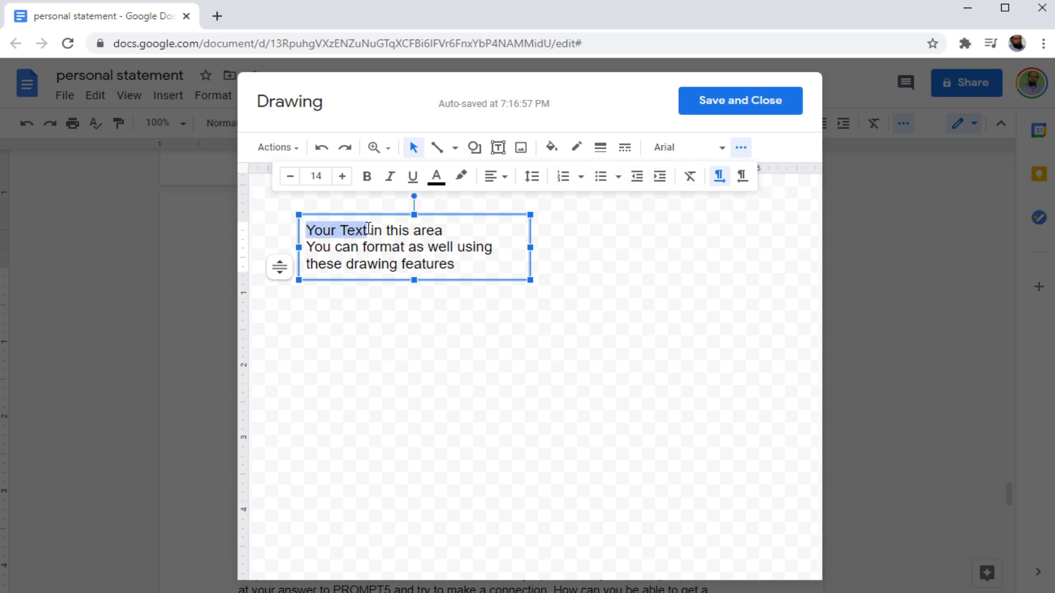
{"action": "left_click", "coordinate": [370, 179]}
{"action": "left_click", "coordinate": [389, 230]}
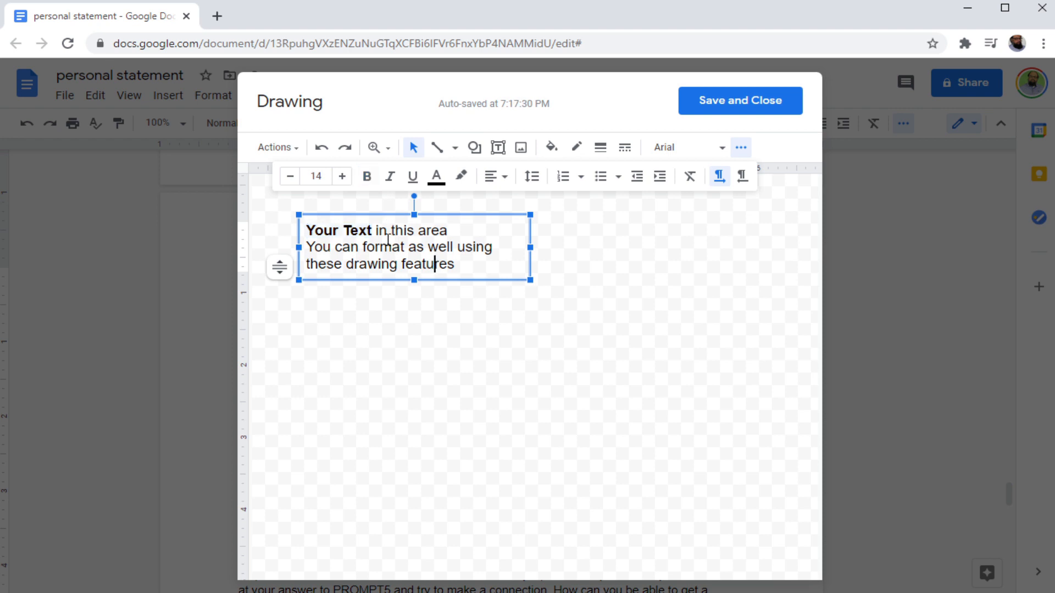
{"action": "left_click", "coordinate": [465, 180]}
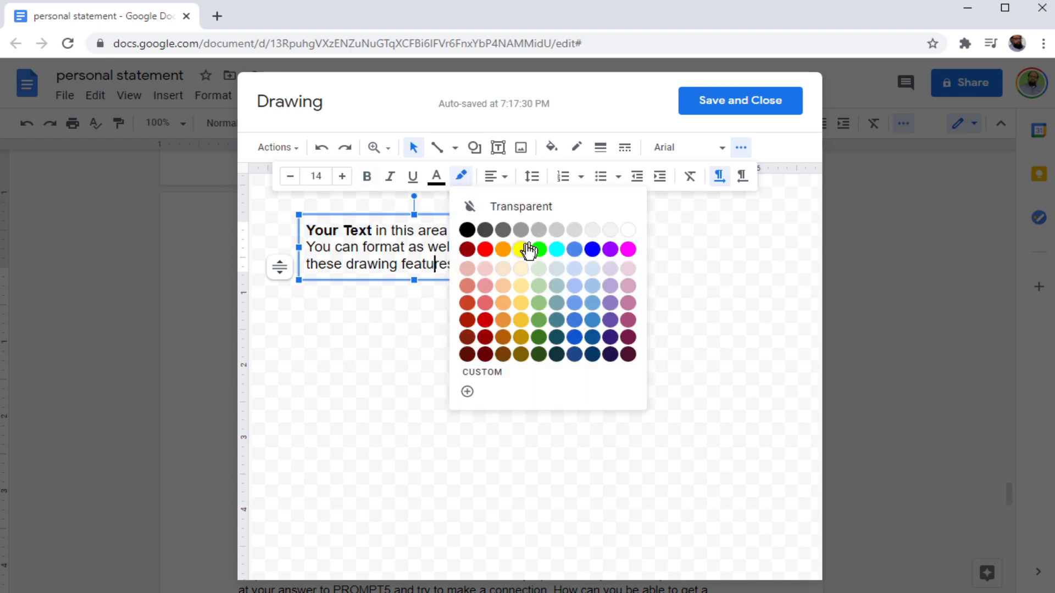
{"action": "left_click", "coordinate": [697, 204]}
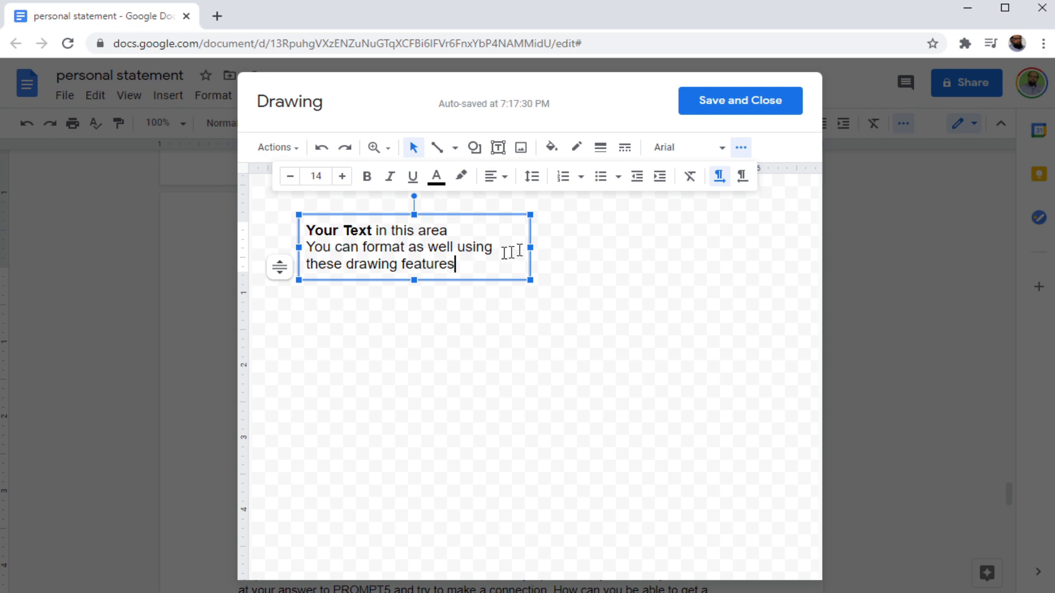
{"action": "left_click", "coordinate": [728, 106]}
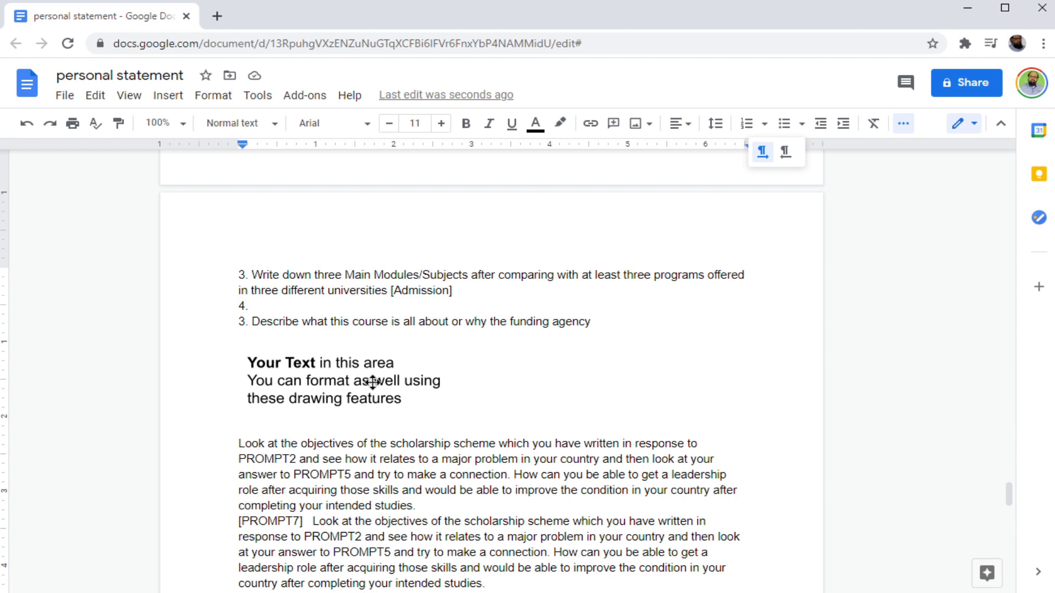
Set the inserted text box drawing to wrap text around it.
{"action": "left_click", "coordinate": [373, 382]}
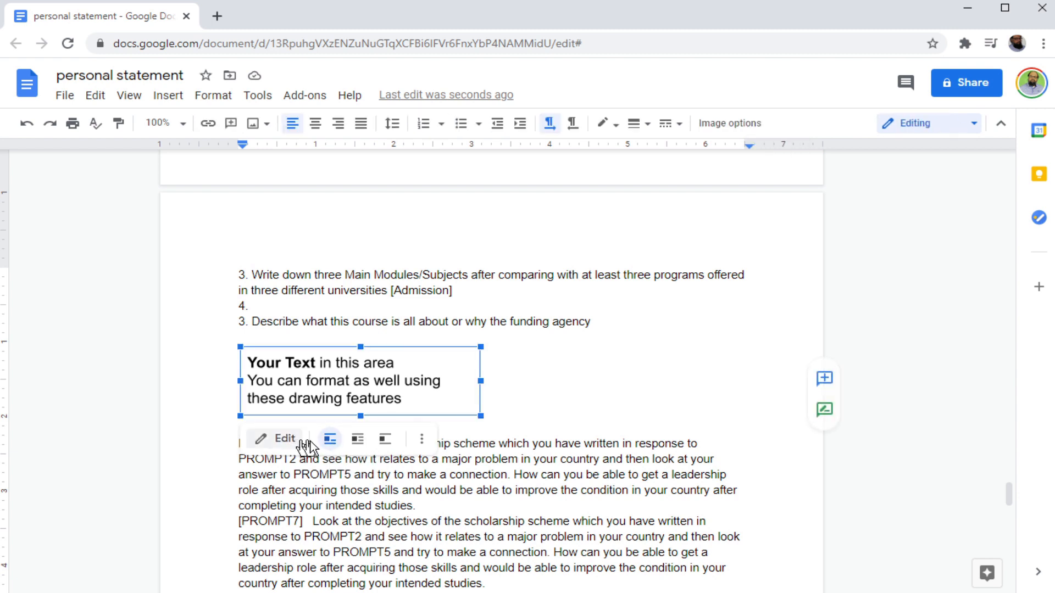
{"action": "left_click", "coordinate": [356, 440]}
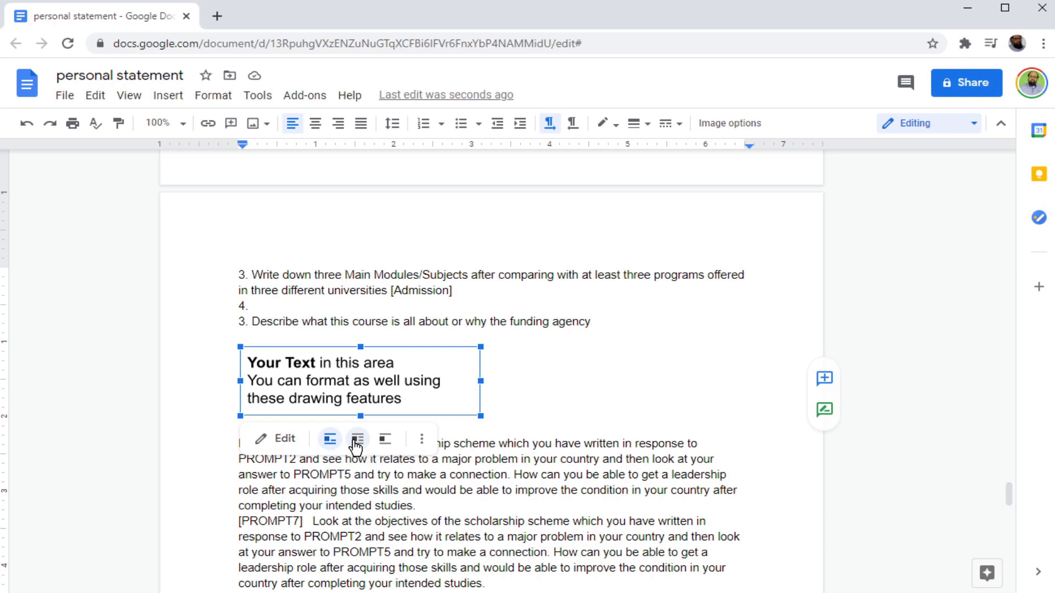
{"action": "left_click", "coordinate": [497, 356]}
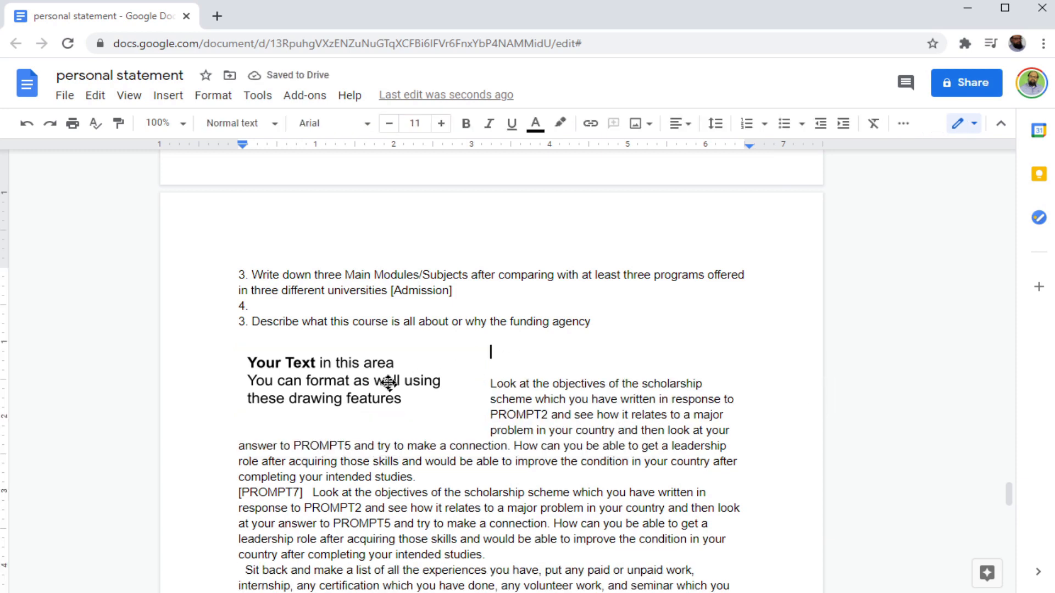
Move the text box drawing down into the scholarship objectives paragraphs, centred between the page margins.
{"action": "mouse_move", "coordinate": [415, 418]}
{"action": "left_mouse_down"}
{"action": "mouse_move", "coordinate": [572, 471]}
{"action": "mouse_move", "coordinate": [660, 478]}
{"action": "mouse_move", "coordinate": [652, 473]}
{"action": "left_mouse_up"}
{"action": "scroll", "coordinate": [651, 474], "scroll_direction": "down", "scroll_amount": 4}
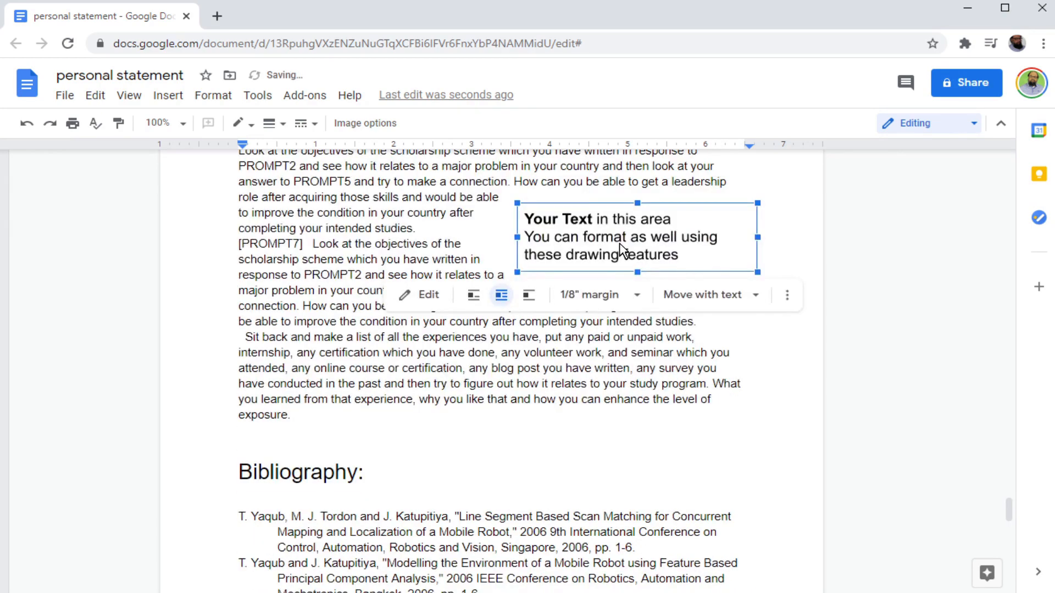
{"action": "left_click_drag", "start_coordinate": [619, 242], "coordinate": [474, 241]}
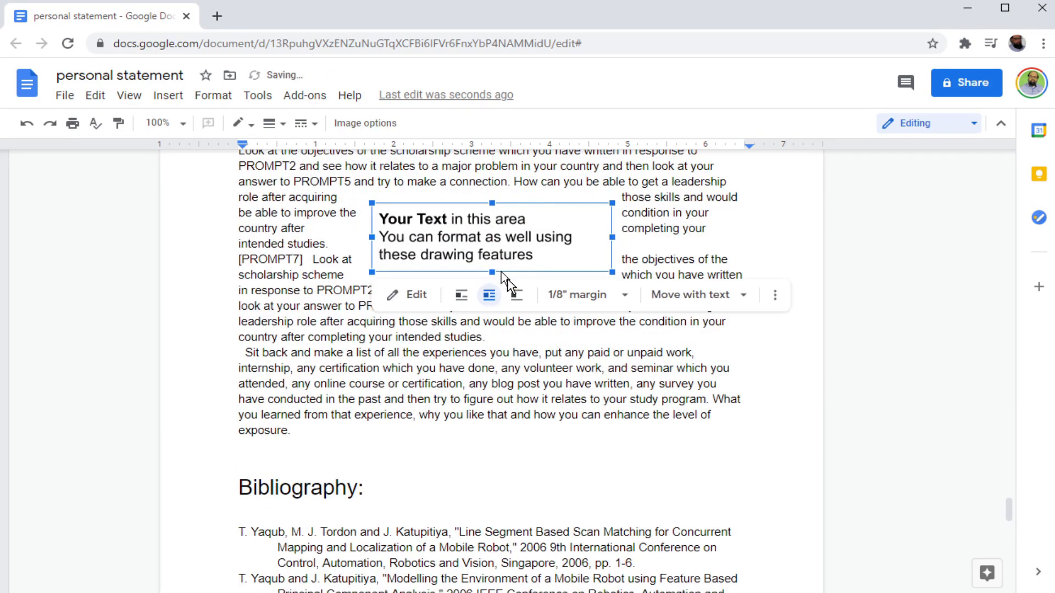
Change the drawing's position option to Fix position on page.
{"action": "scroll", "coordinate": [577, 302], "scroll_direction": "up", "scroll_amount": 3}
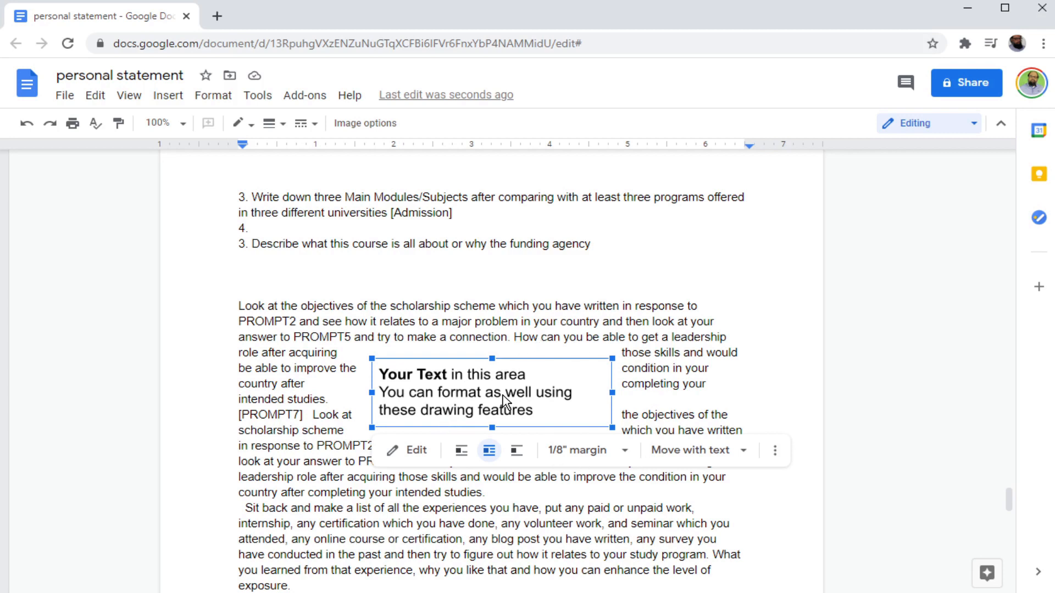
{"action": "left_click", "coordinate": [743, 451]}
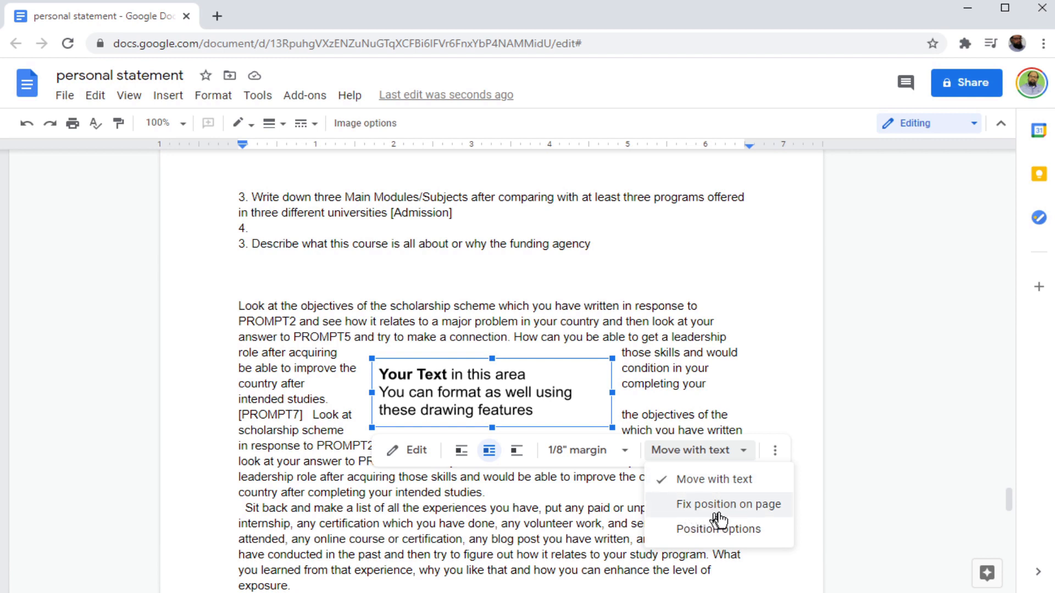
{"action": "left_click", "coordinate": [710, 541]}
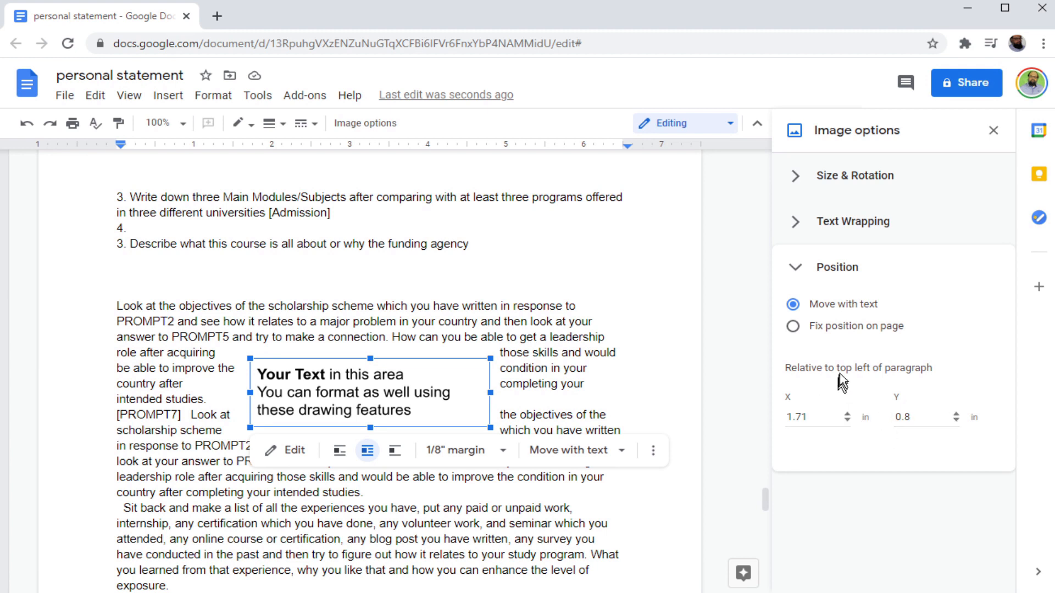
{"action": "left_click", "coordinate": [793, 328]}
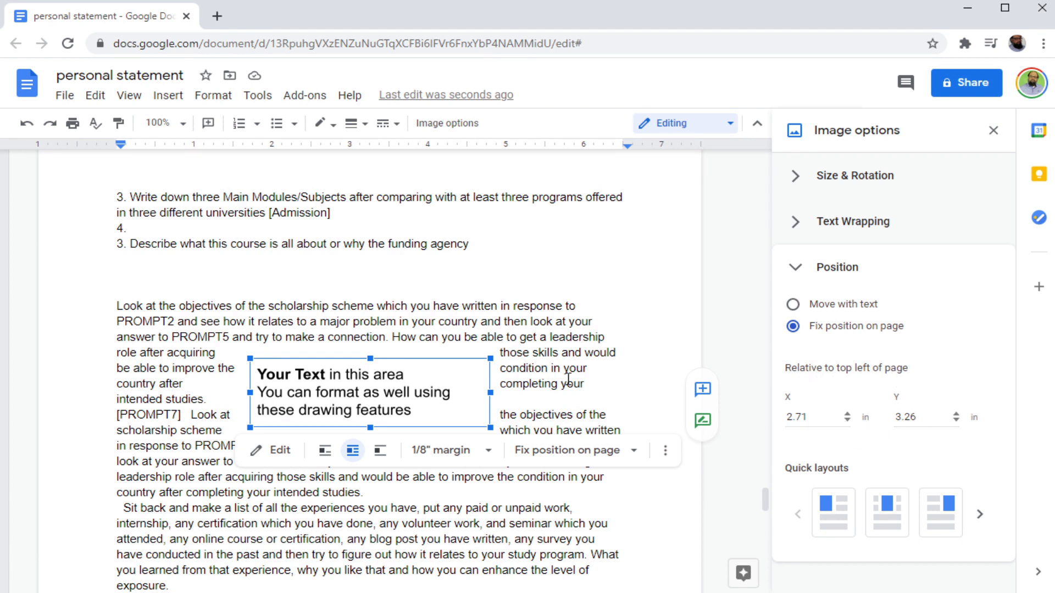
Reopen the drawing, give its text box a dashed border, and save it back to the document.
{"action": "double_click", "coordinate": [358, 393]}
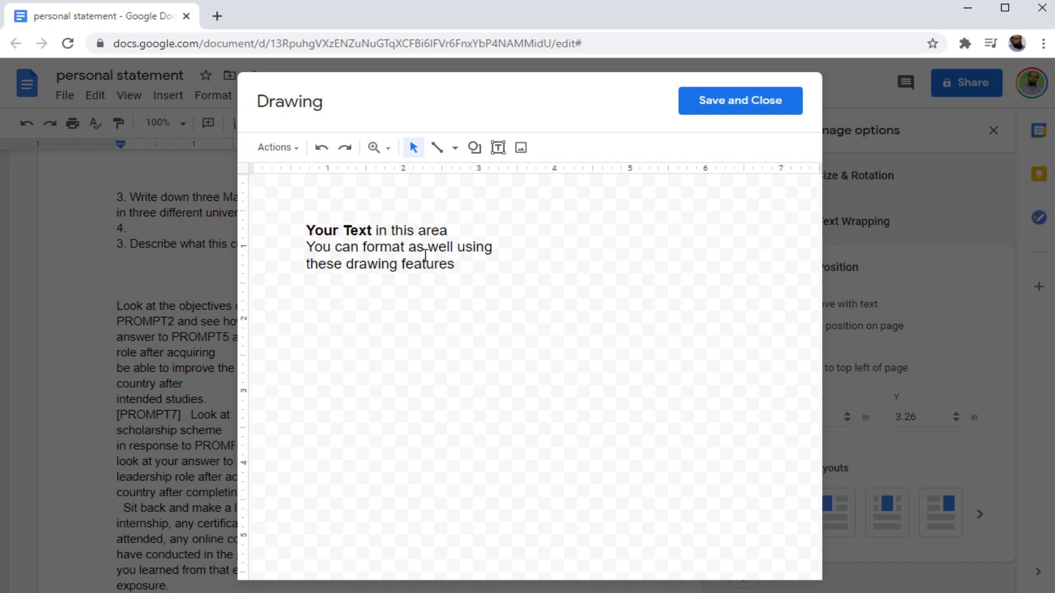
{"action": "left_click", "coordinate": [395, 248]}
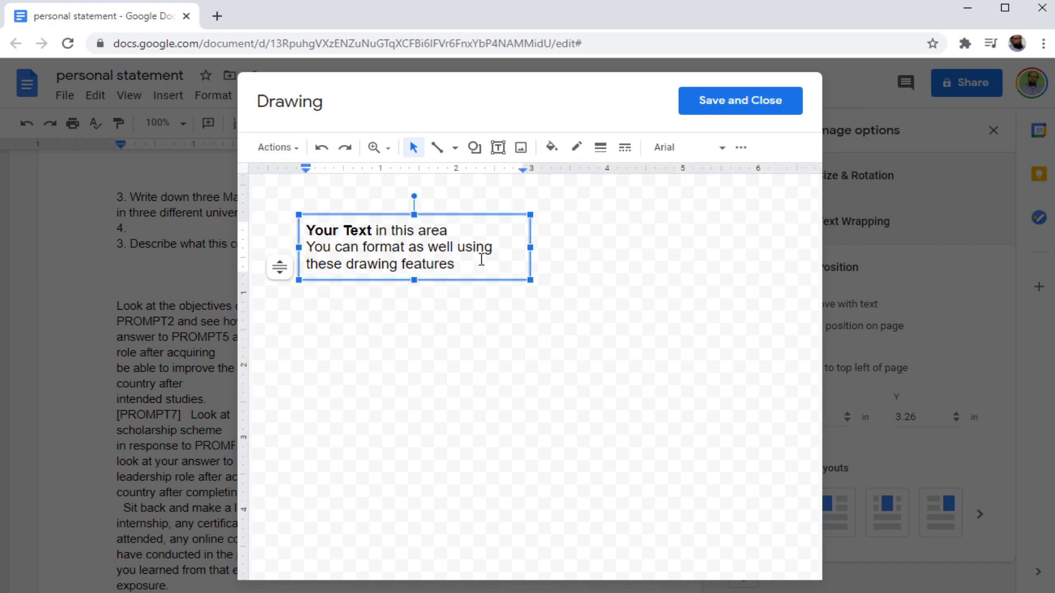
{"action": "left_click", "coordinate": [626, 148]}
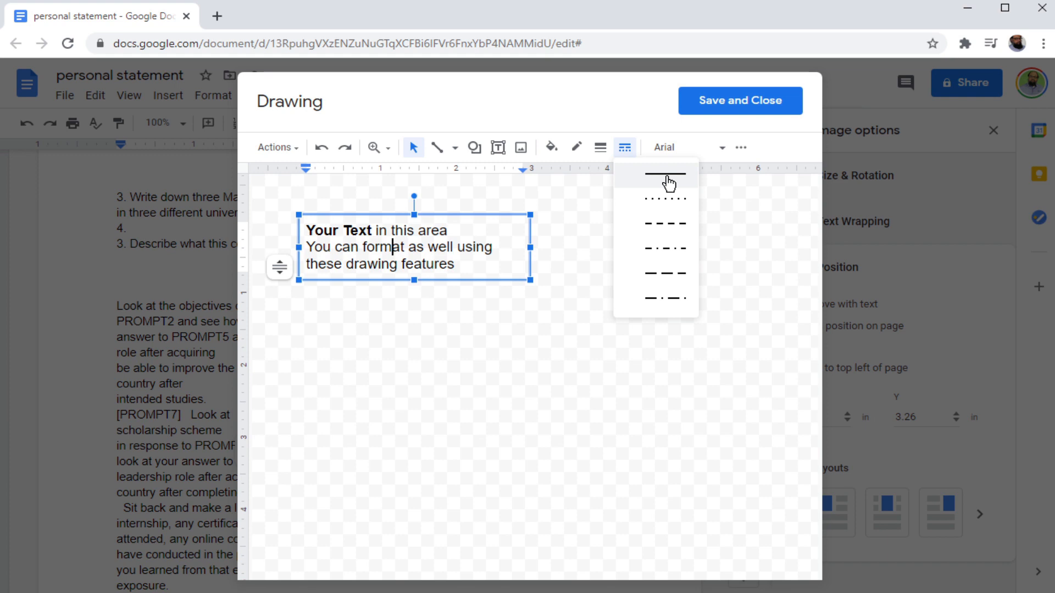
{"action": "left_click", "coordinate": [666, 226]}
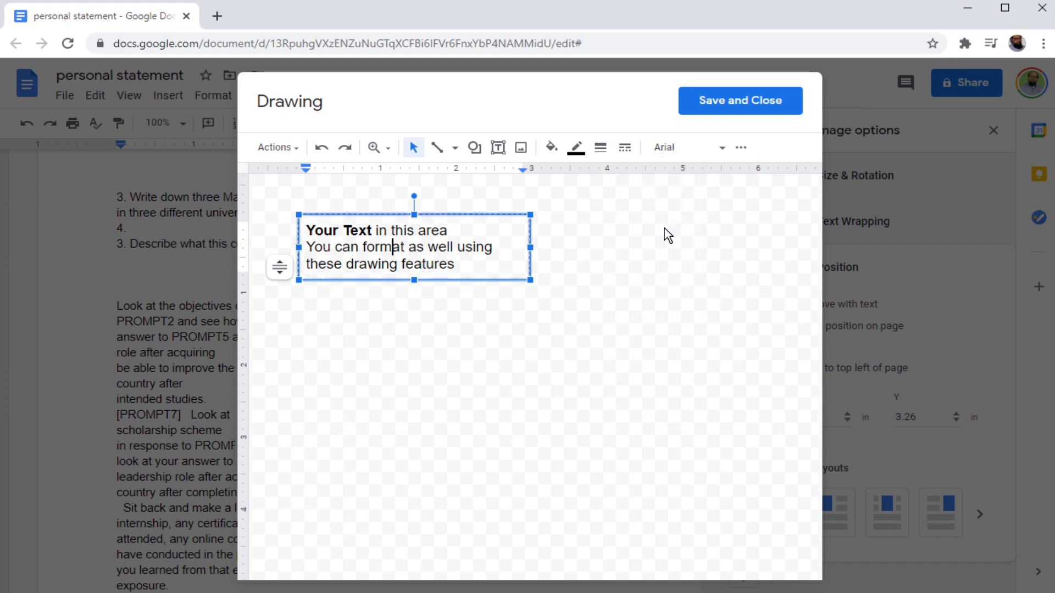
{"action": "left_click", "coordinate": [751, 109]}
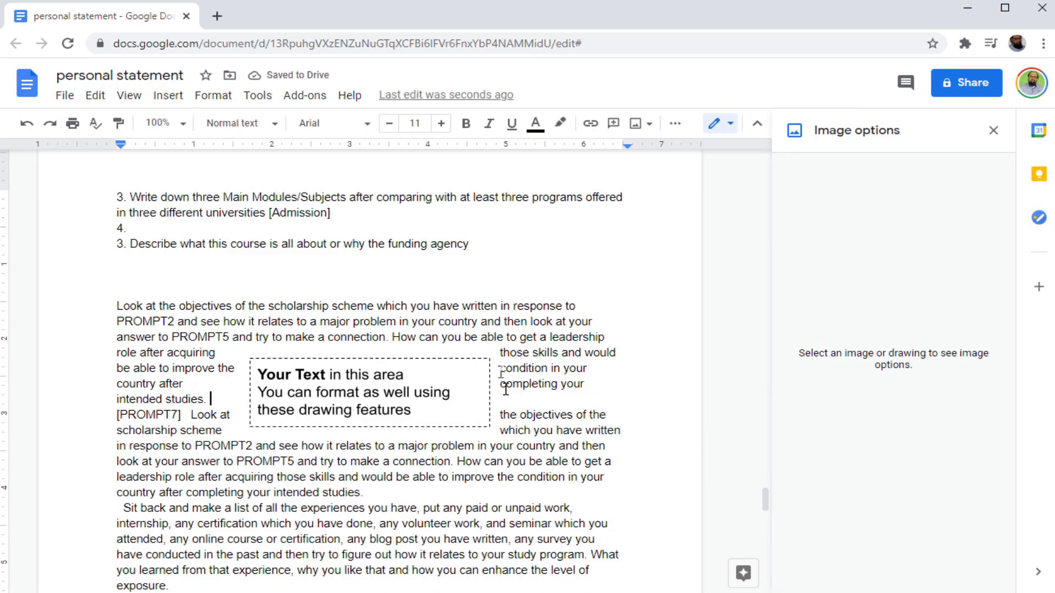
Move the text box drawing up to the page's left margin, beside the line describing what this course is all about.
{"action": "mouse_move", "coordinate": [383, 386]}
{"action": "left_mouse_down"}
{"action": "mouse_move", "coordinate": [266, 274]}
{"action": "mouse_move", "coordinate": [224, 280]}
{"action": "mouse_move", "coordinate": [250, 283]}
{"action": "left_mouse_up"}
{"action": "left_click_drag", "start_coordinate": [336, 373], "coordinate": [336, 374]}
{"action": "key", "text": "Escape"}
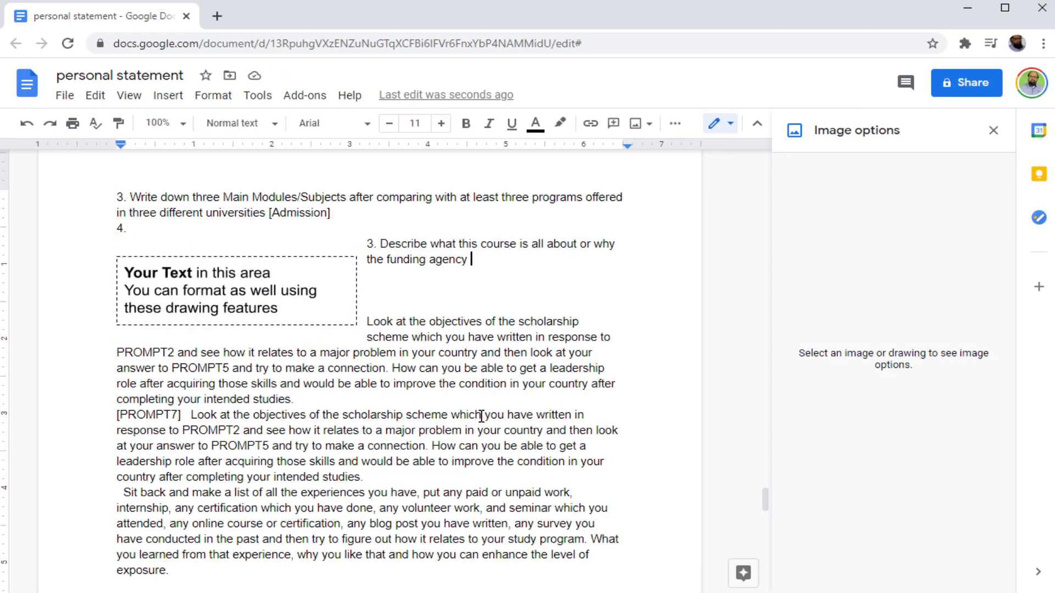
{"action": "key", "text": "Delete"}
{"action": "key", "text": "Delete"}
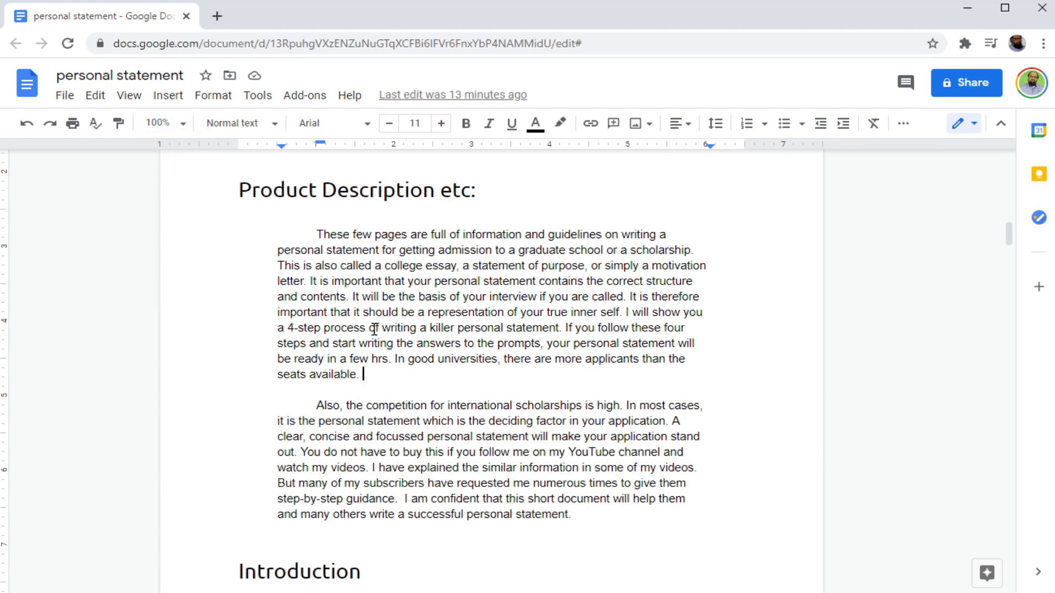
Insert the image Working with Images.png from the computer at the end of the first Product Description paragraph.
{"action": "left_click", "coordinate": [173, 100]}
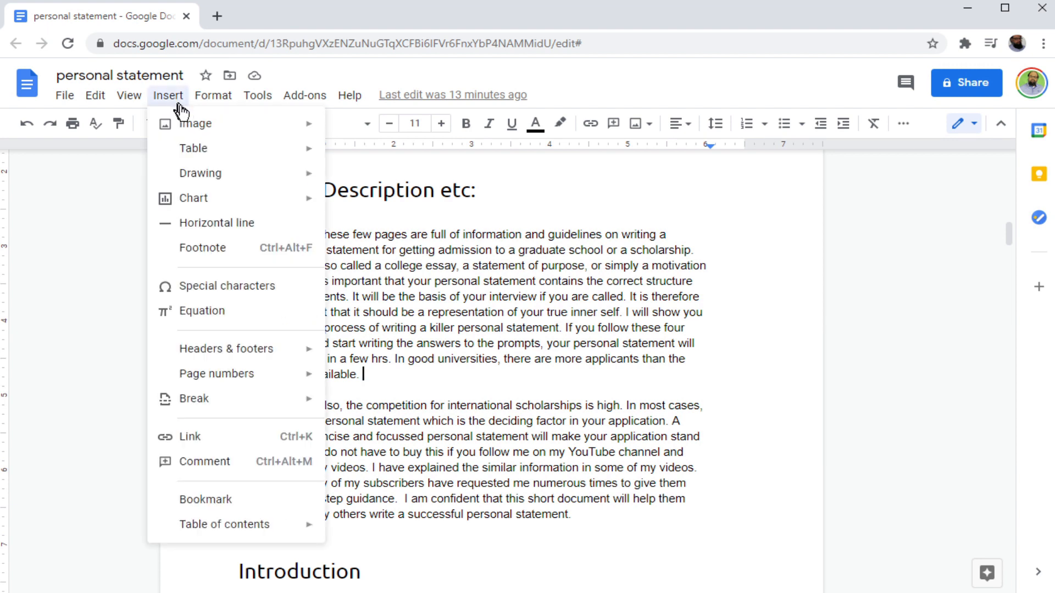
{"action": "mouse_move", "coordinate": [235, 131]}
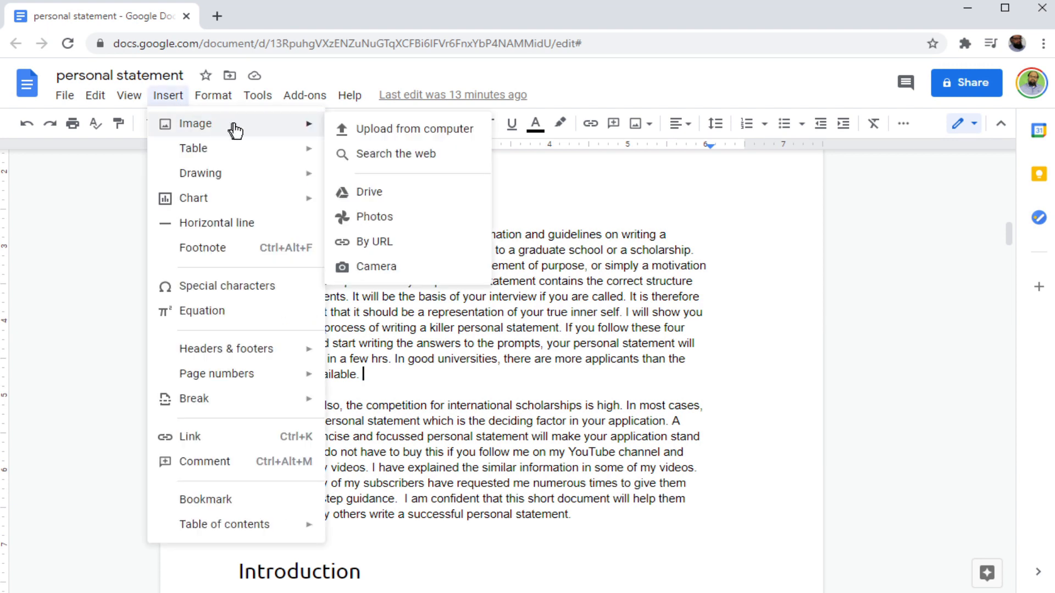
{"action": "left_click", "coordinate": [383, 134]}
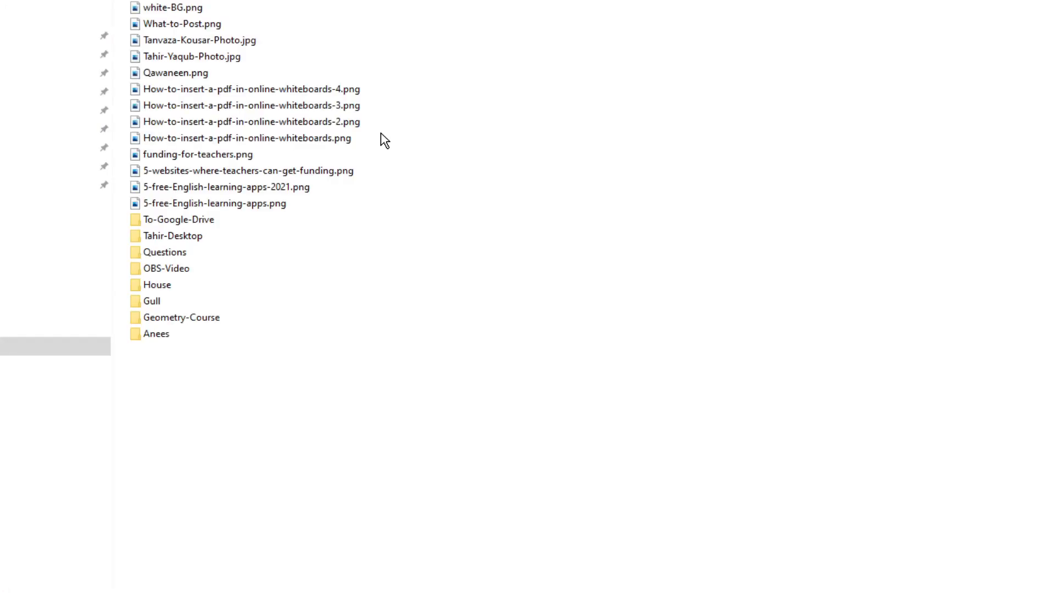
{"action": "left_click", "coordinate": [298, 209]}
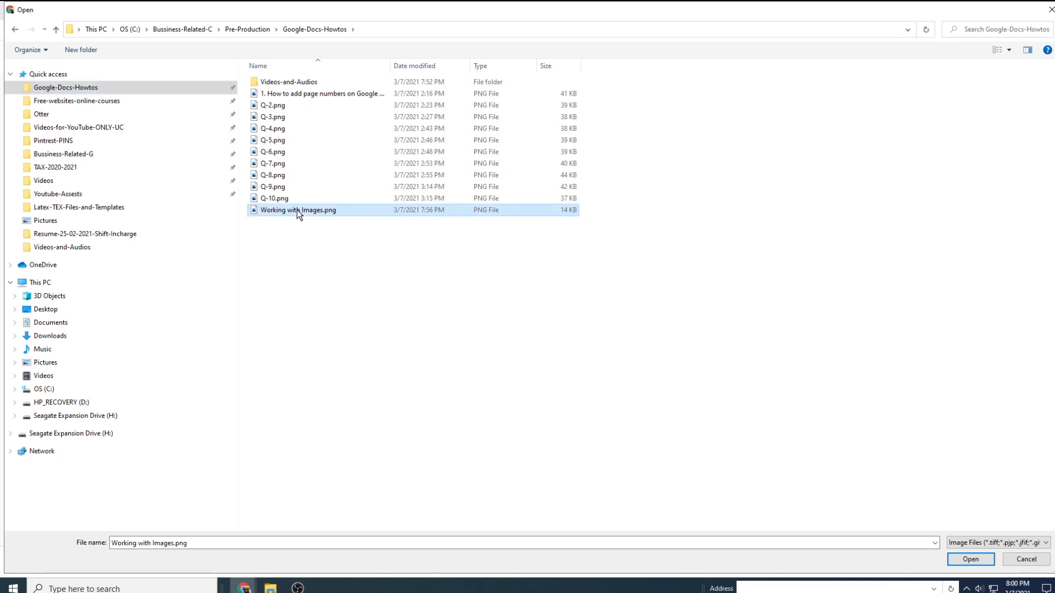
{"action": "left_click", "coordinate": [970, 558]}
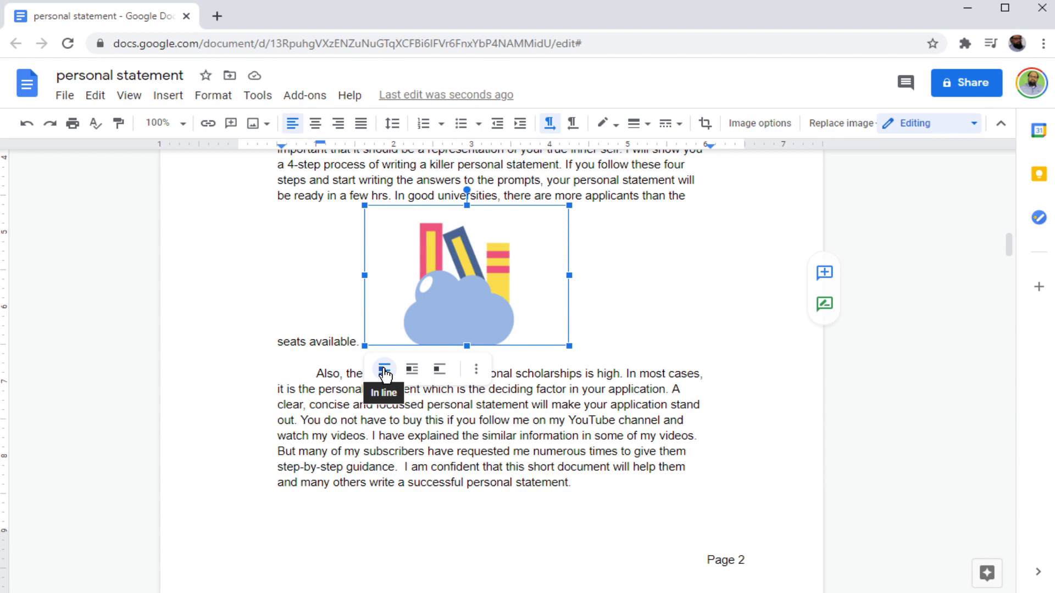
Try the Break text layout on the inserted image, and switch it to Wrap text.
{"action": "left_click", "coordinate": [439, 377]}
{"action": "scroll", "coordinate": [532, 298], "scroll_direction": "up", "scroll_amount": 1}
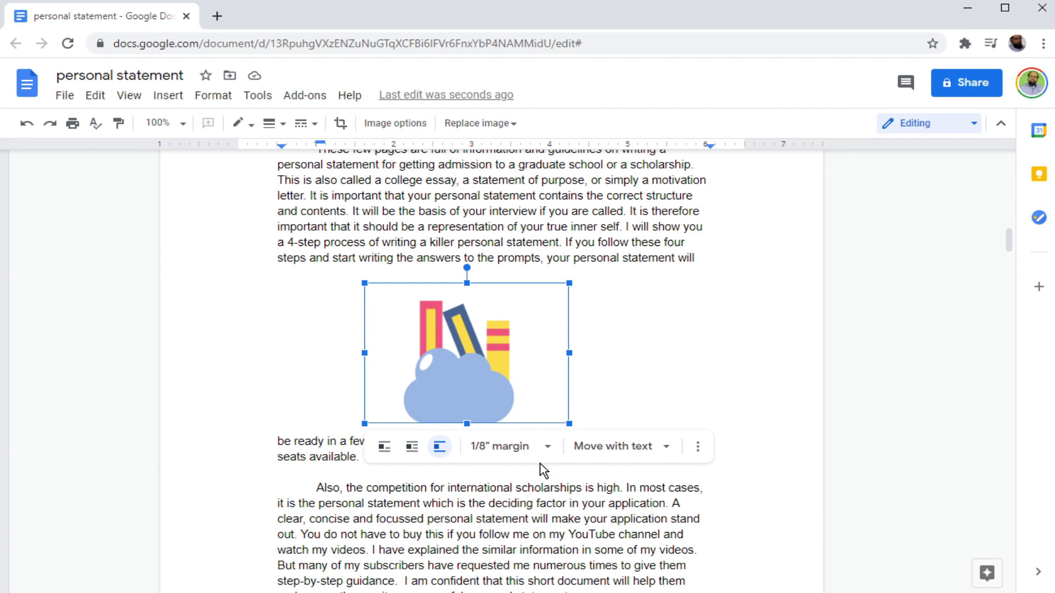
{"action": "left_click", "coordinate": [412, 454]}
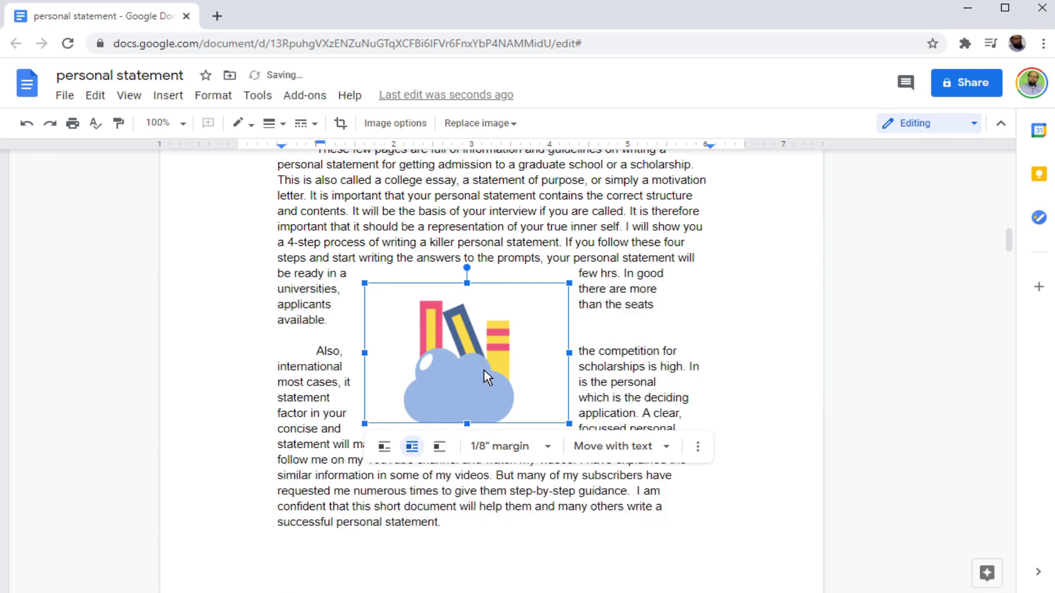
Move the image up into the first Product Description paragraph and over to the page's left margin.
{"action": "left_click_drag", "start_coordinate": [485, 371], "coordinate": [496, 299]}
{"action": "scroll", "coordinate": [496, 298], "scroll_direction": "up", "scroll_amount": 1}
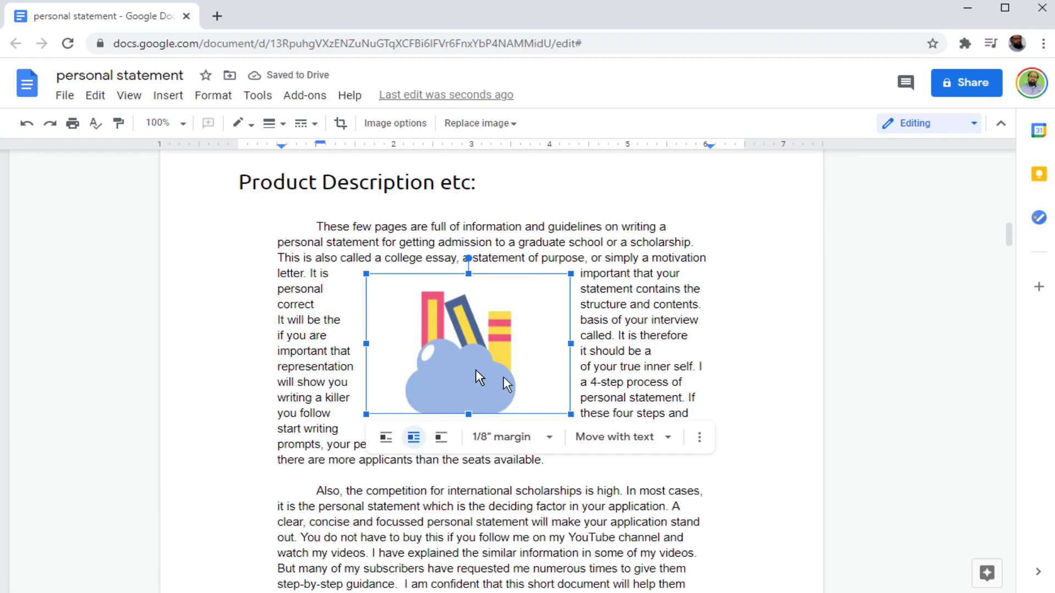
{"action": "left_click_drag", "start_coordinate": [493, 346], "coordinate": [362, 325]}
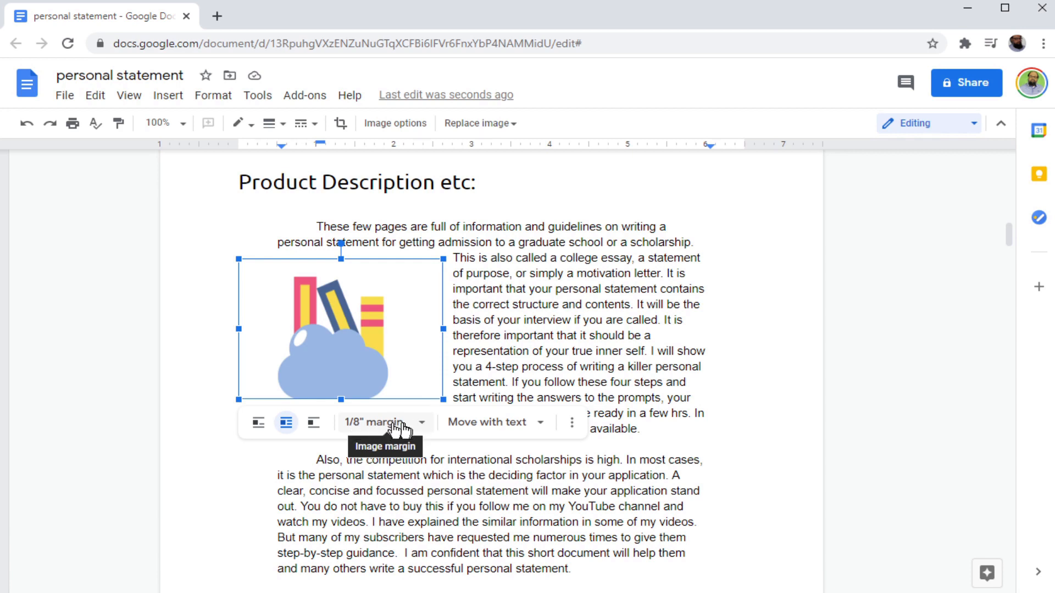
Try a 1" margin around the wrapped image, and set the margin to 0".
{"action": "left_click", "coordinate": [422, 427]}
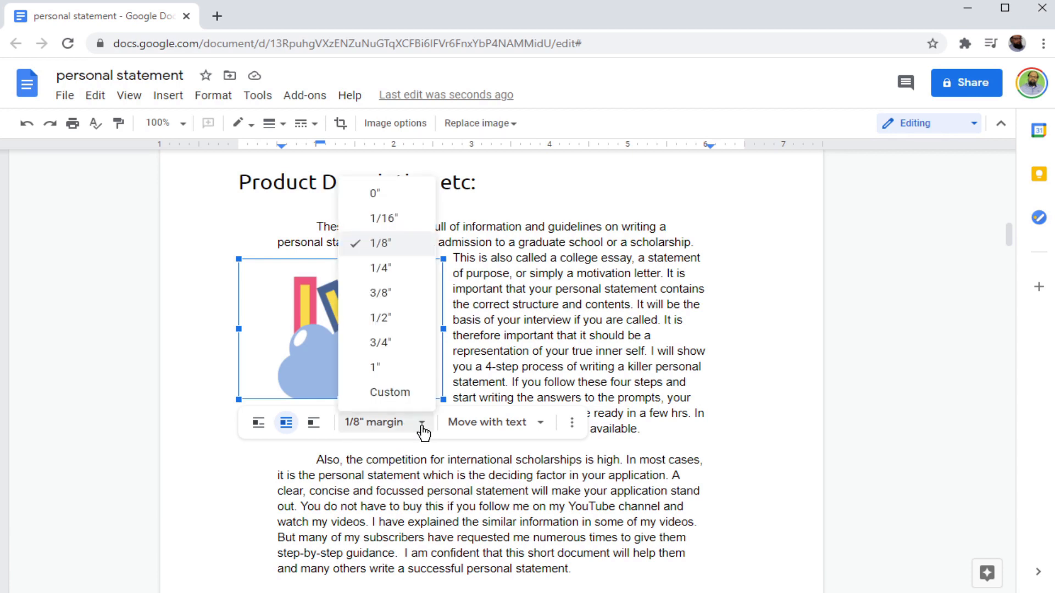
{"action": "left_click", "coordinate": [379, 374]}
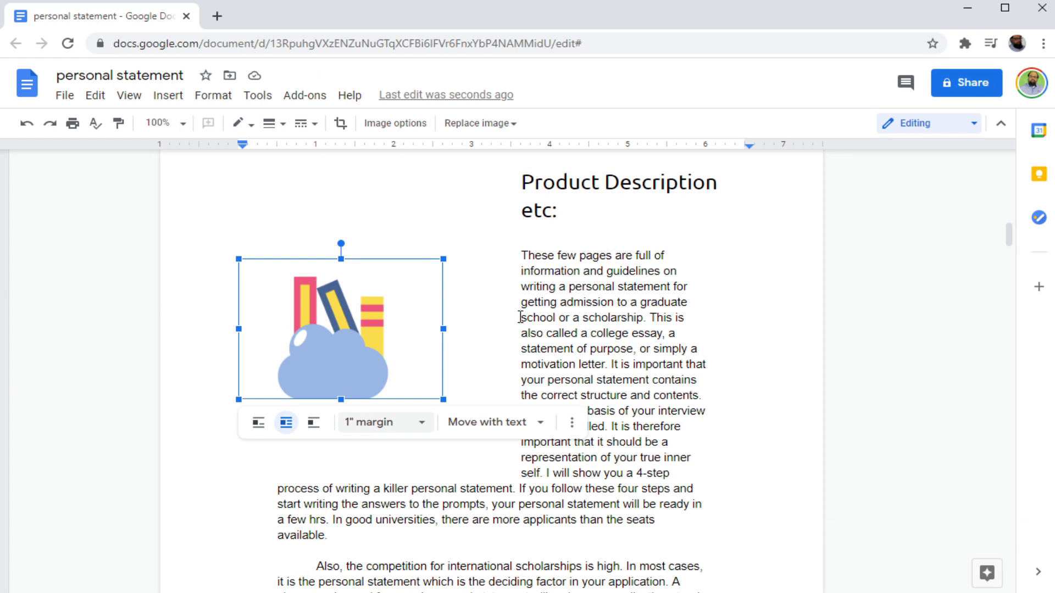
{"action": "left_click", "coordinate": [383, 422]}
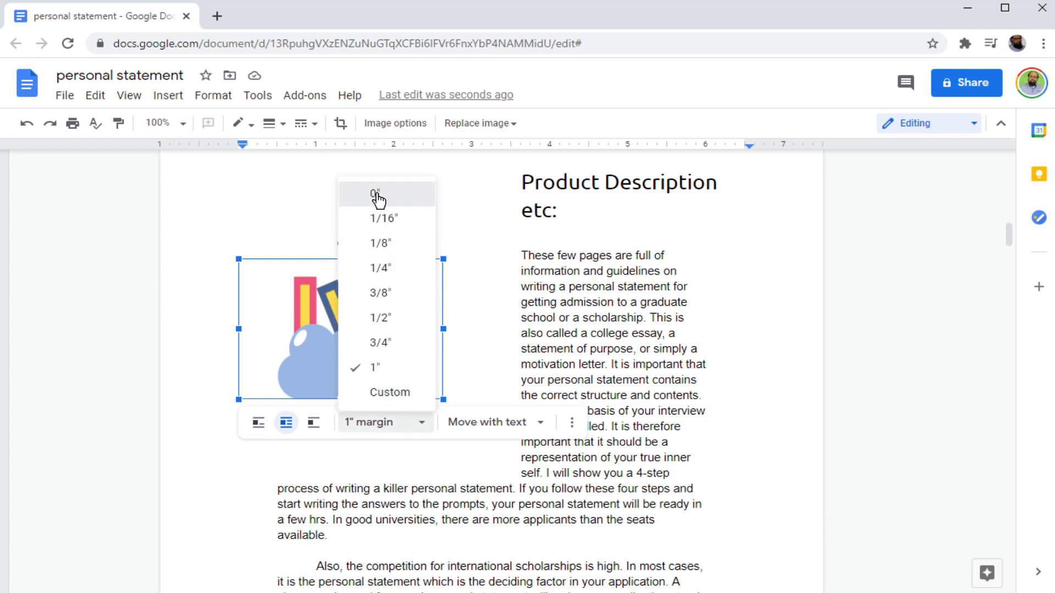
{"action": "left_click", "coordinate": [378, 197]}
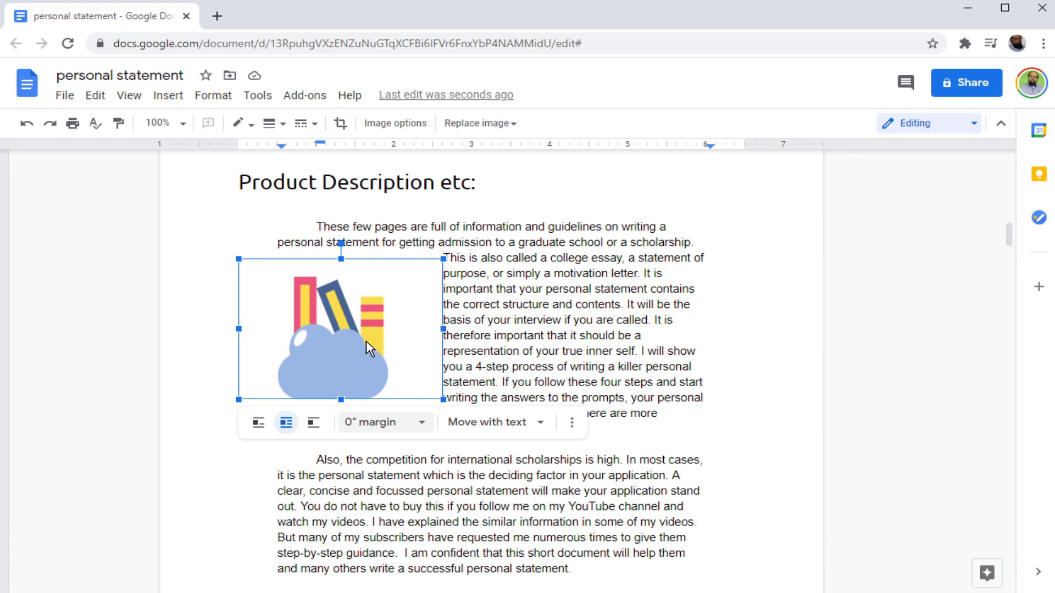
Reposition the image at the first paragraph's left edge, below its fourth line, and set it to Fix position on page.
{"action": "left_click_drag", "start_coordinate": [367, 347], "coordinate": [409, 429]}
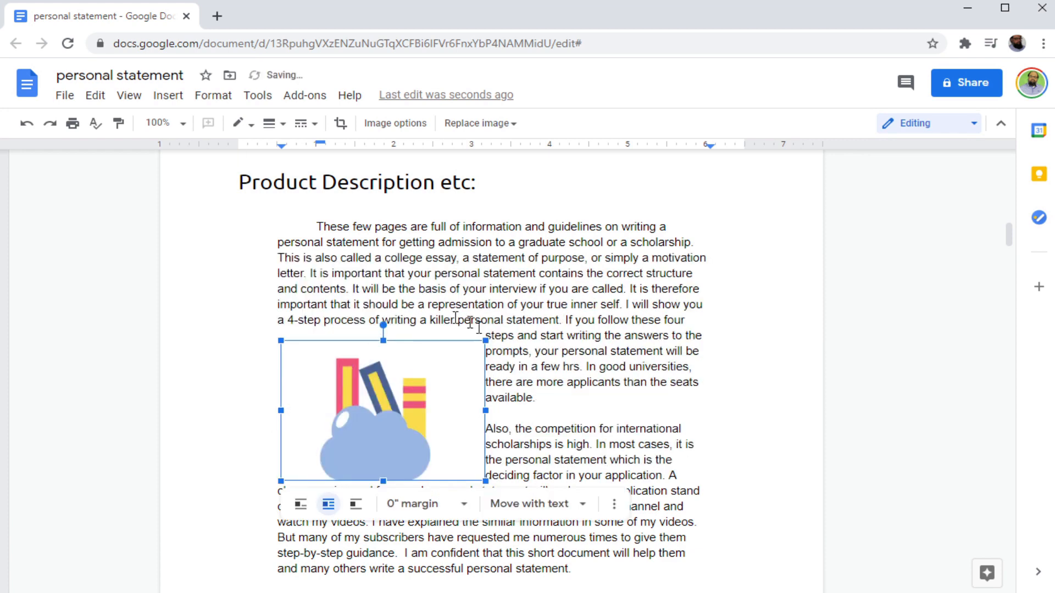
{"action": "left_click_drag", "start_coordinate": [469, 377], "coordinate": [457, 319]}
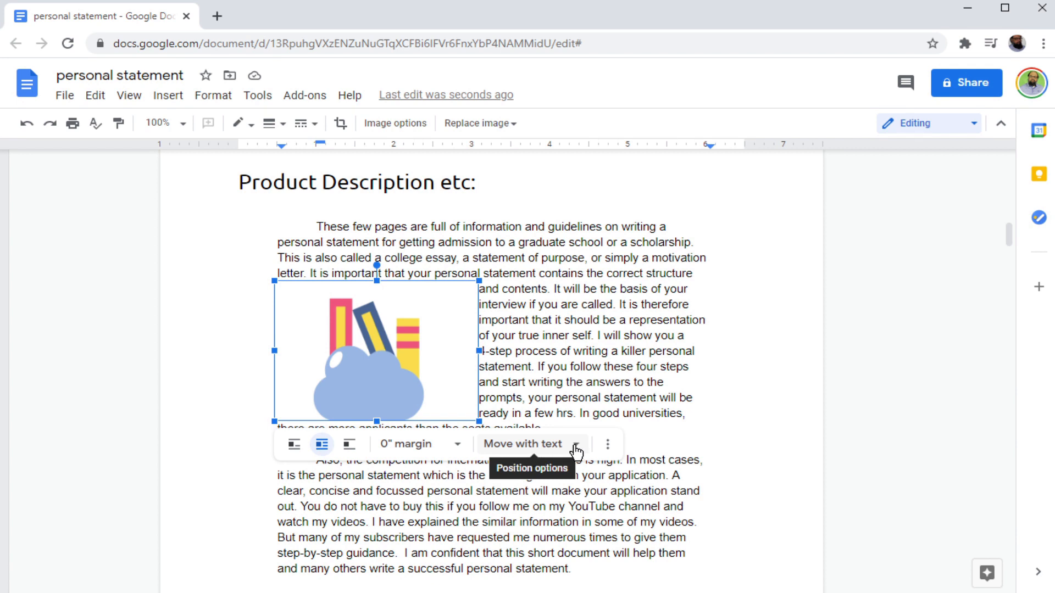
{"action": "left_click", "coordinate": [575, 446]}
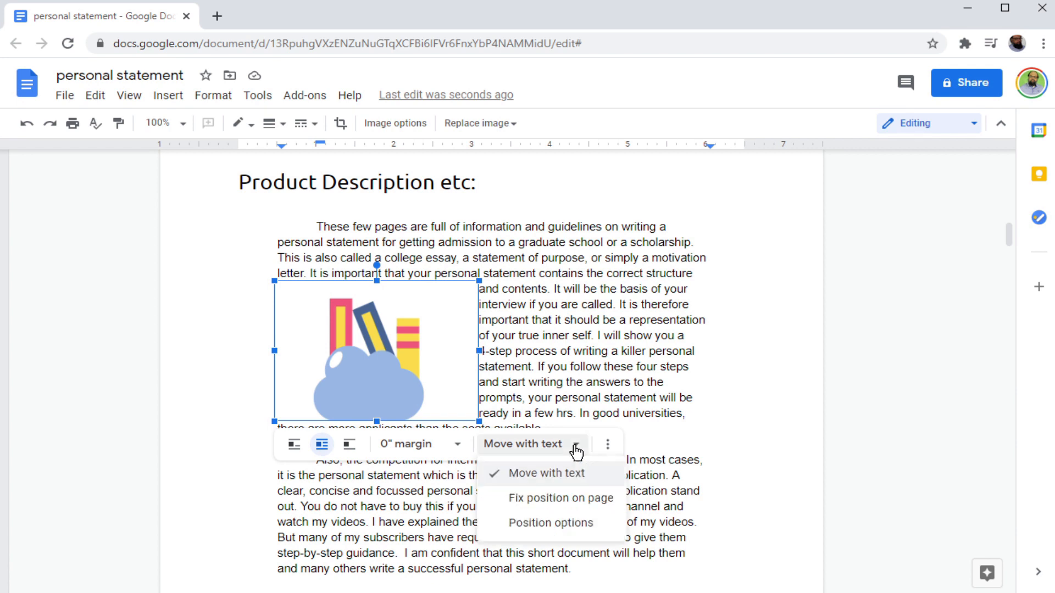
{"action": "left_click", "coordinate": [551, 524]}
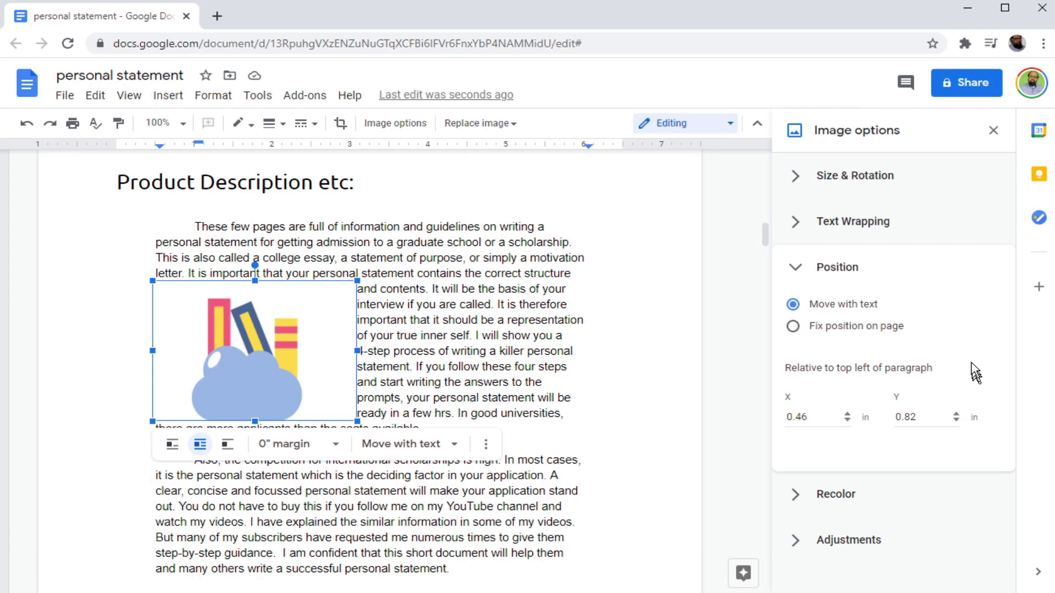
{"action": "left_click", "coordinate": [793, 328]}
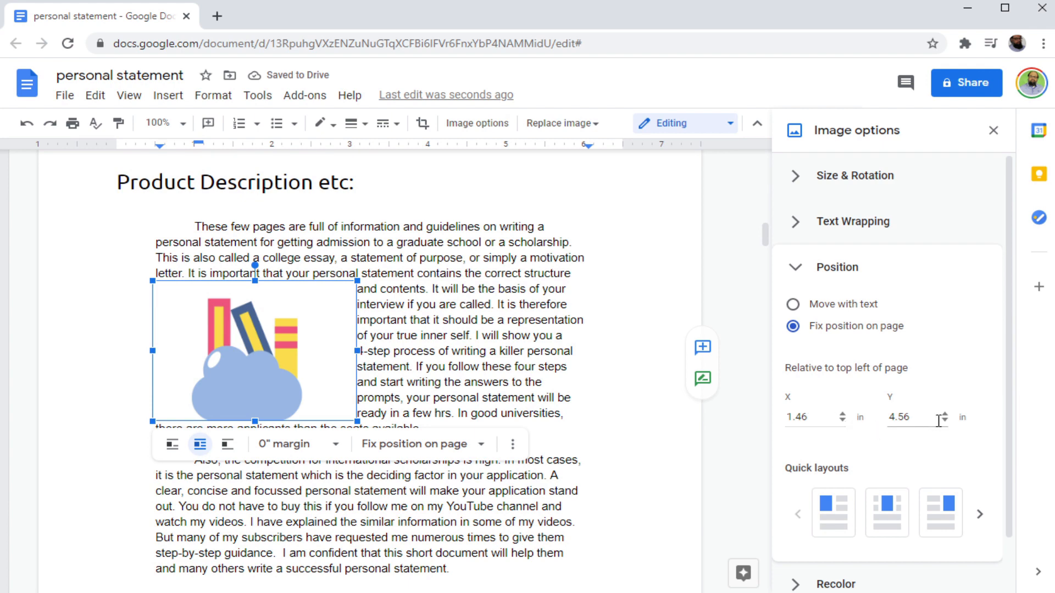
Shift the image right by increasing its X position relative to the page's top left to 2.86 in.
{"action": "left_click", "coordinate": [844, 414]}
{"action": "left_click", "coordinate": [844, 415]}
{"action": "left_click", "coordinate": [844, 415]}
{"action": "left_click", "coordinate": [844, 414]}
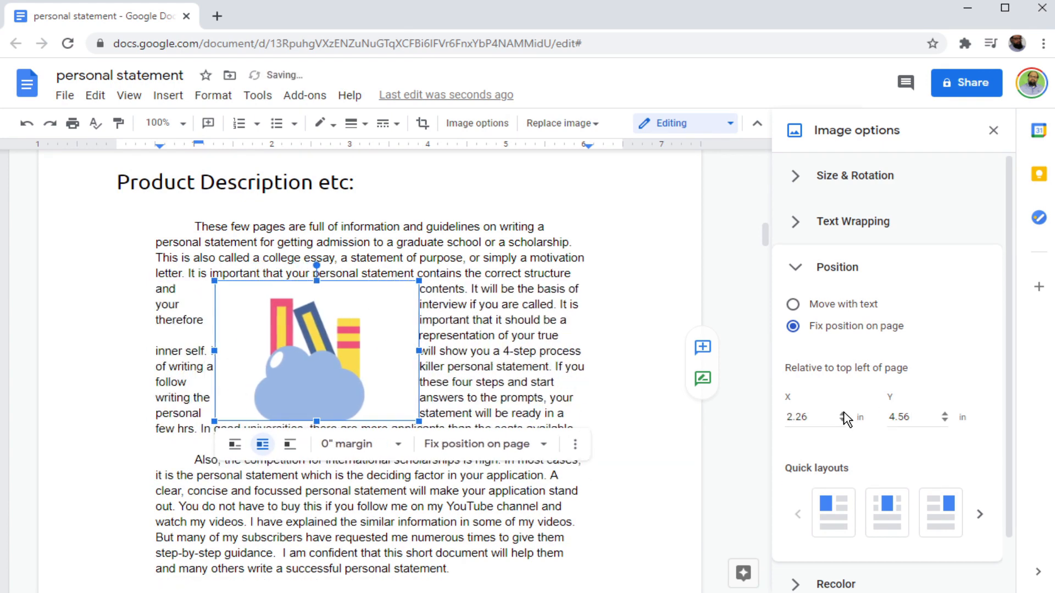
{"action": "left_click", "coordinate": [843, 414]}
{"action": "left_click", "coordinate": [843, 414]}
{"action": "left_click", "coordinate": [843, 413]}
{"action": "left_click", "coordinate": [843, 413]}
{"action": "left_click", "coordinate": [843, 413]}
{"action": "left_click", "coordinate": [843, 414]}
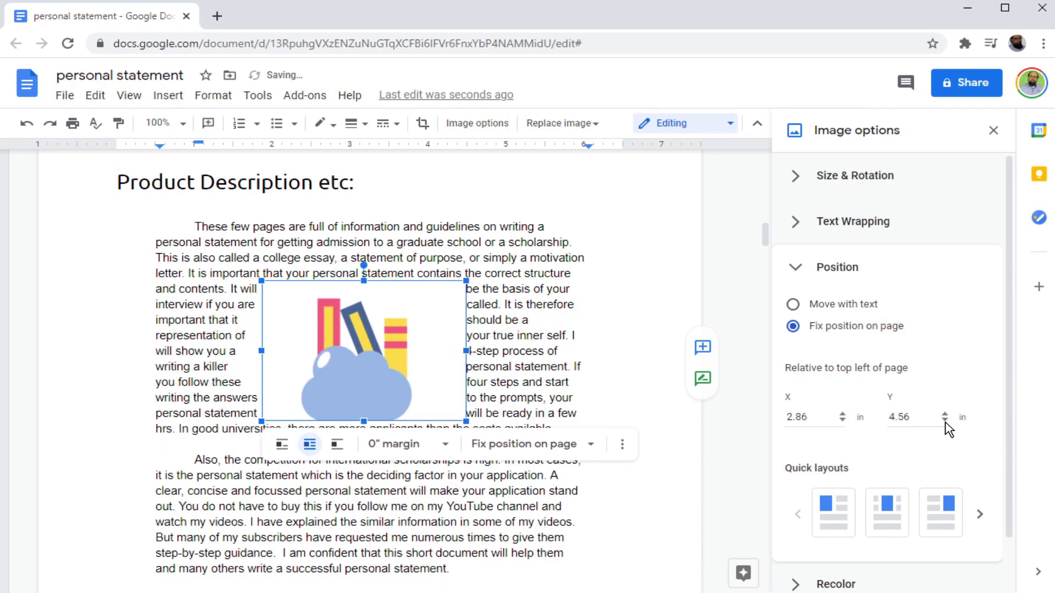
Shift the image down between the two paragraphs by increasing its Y position to about 5.46 in.
{"action": "left_click", "coordinate": [946, 414]}
{"action": "left_click", "coordinate": [945, 415]}
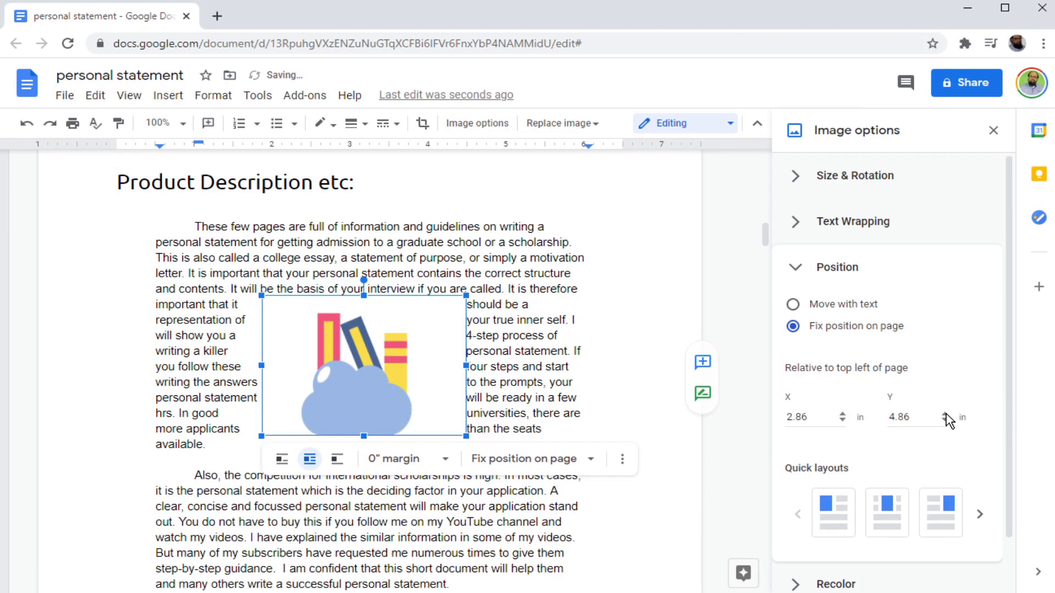
{"action": "left_click", "coordinate": [945, 414]}
{"action": "left_click", "coordinate": [946, 415]}
{"action": "left_click", "coordinate": [945, 414]}
{"action": "left_click", "coordinate": [946, 414]}
{"action": "left_click", "coordinate": [946, 414]}
{"action": "left_click", "coordinate": [946, 414]}
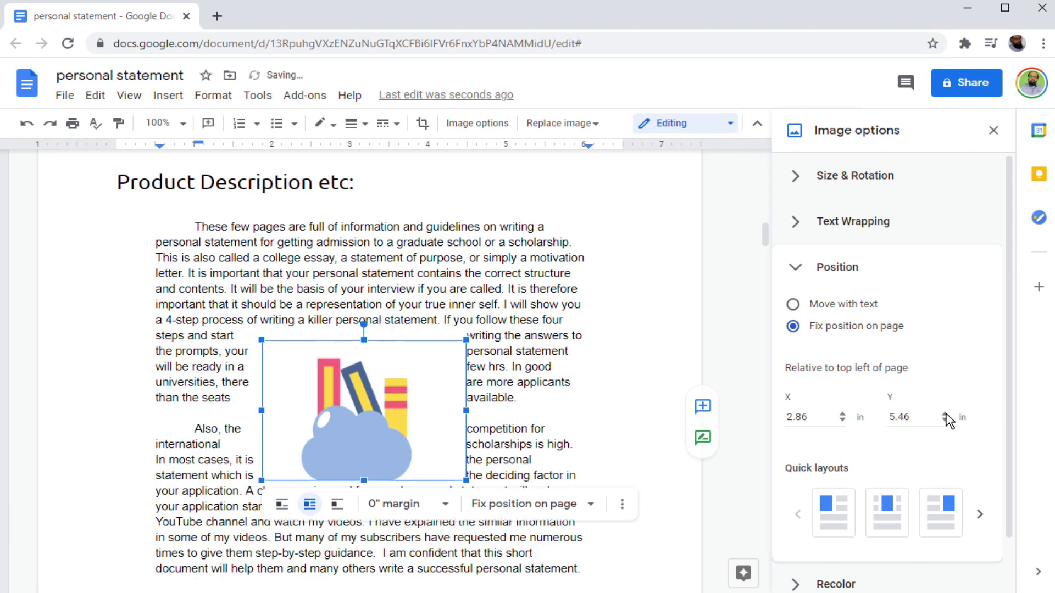
{"action": "left_click", "coordinate": [945, 415]}
{"action": "left_click", "coordinate": [946, 414]}
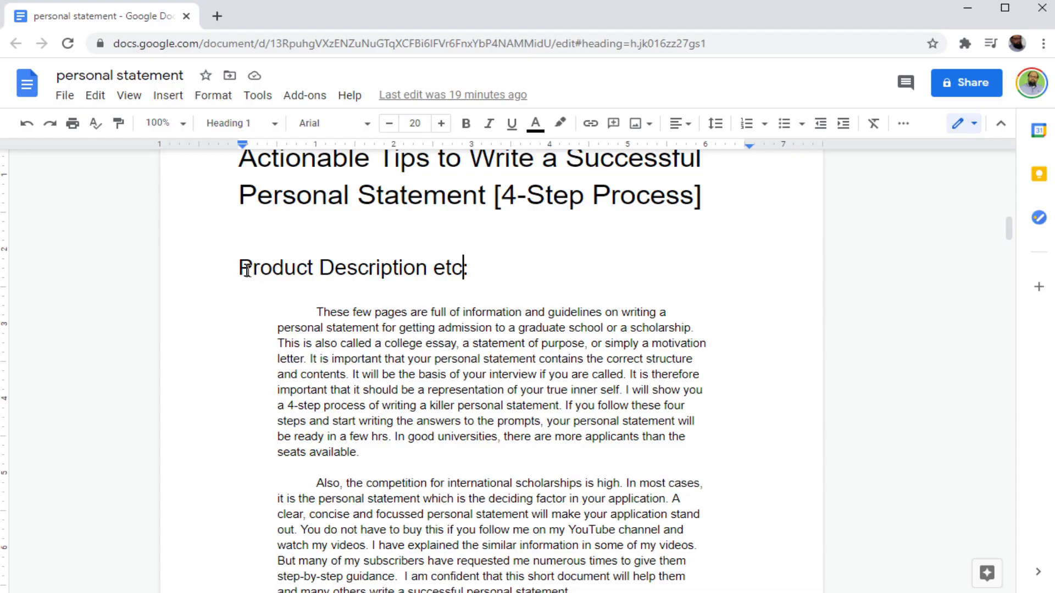
Select the "Product Description etc:" heading and examine the available fonts and the weights offered for Oswald and Nunito.
{"action": "left_click_drag", "start_coordinate": [242, 268], "coordinate": [484, 272]}
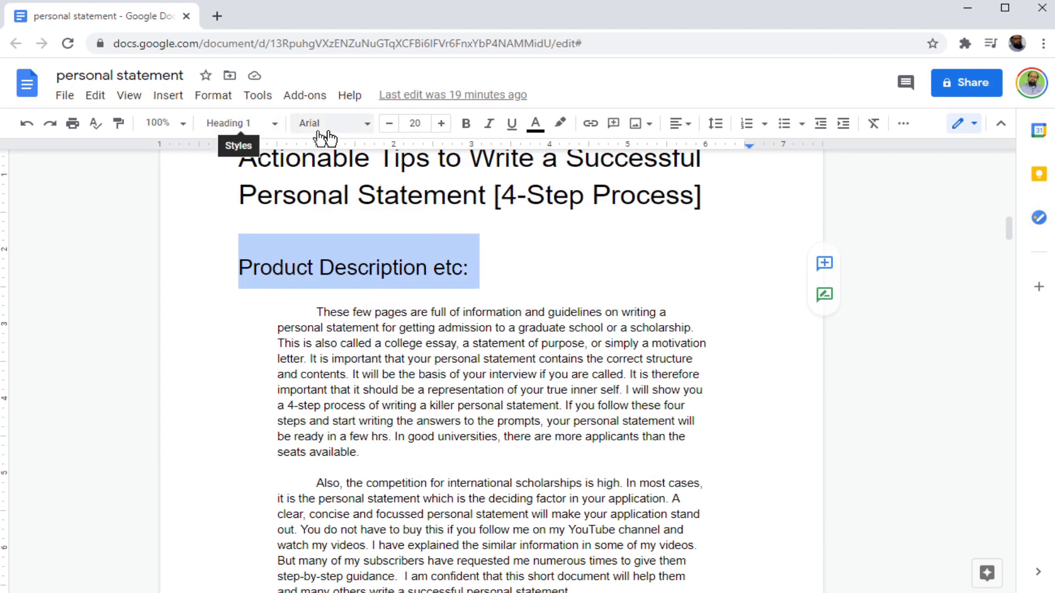
{"action": "left_click", "coordinate": [366, 127]}
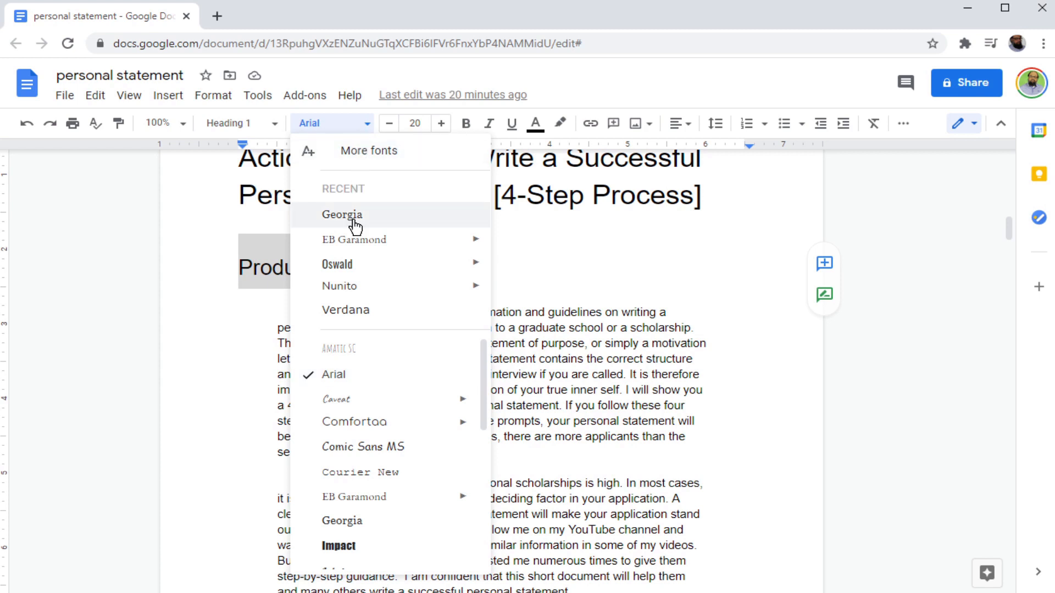
{"action": "mouse_move", "coordinate": [484, 373]}
{"action": "left_mouse_down"}
{"action": "mouse_move", "coordinate": [494, 502]}
{"action": "mouse_move", "coordinate": [480, 364]}
{"action": "left_mouse_up"}
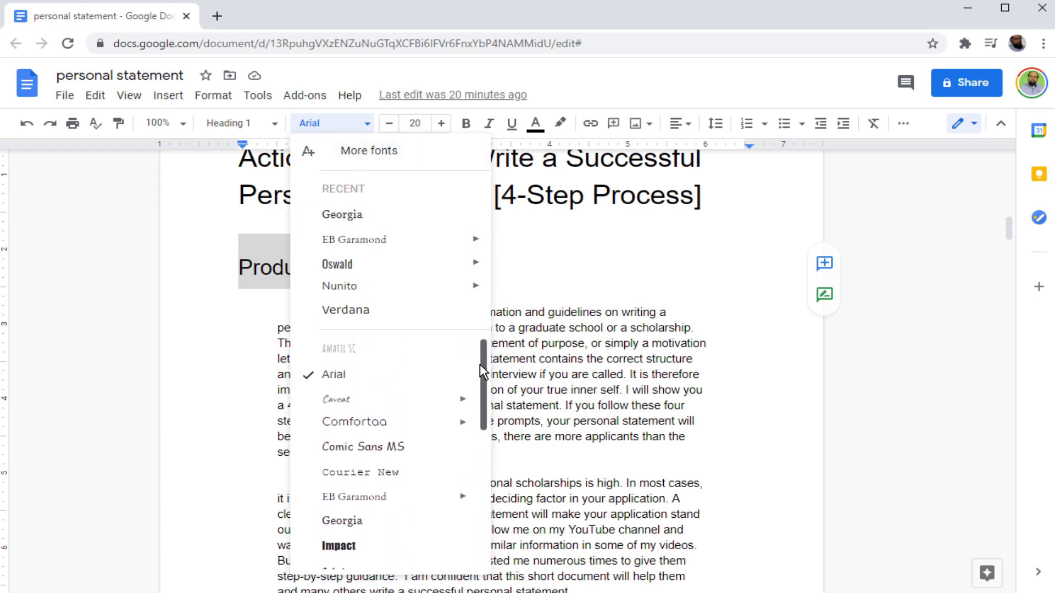
{"action": "mouse_move", "coordinate": [450, 256]}
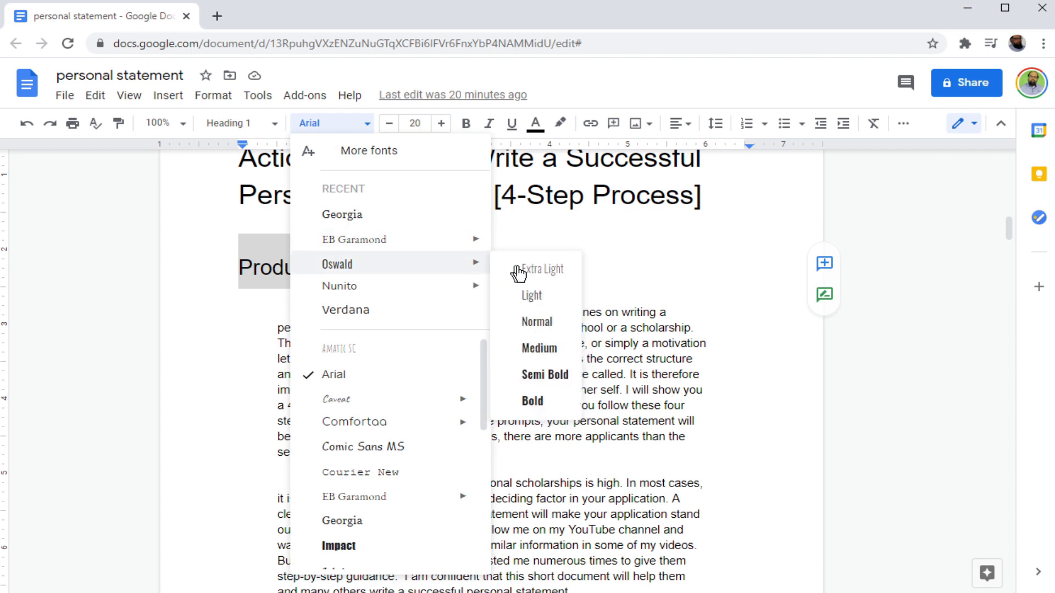
{"action": "mouse_move", "coordinate": [476, 243]}
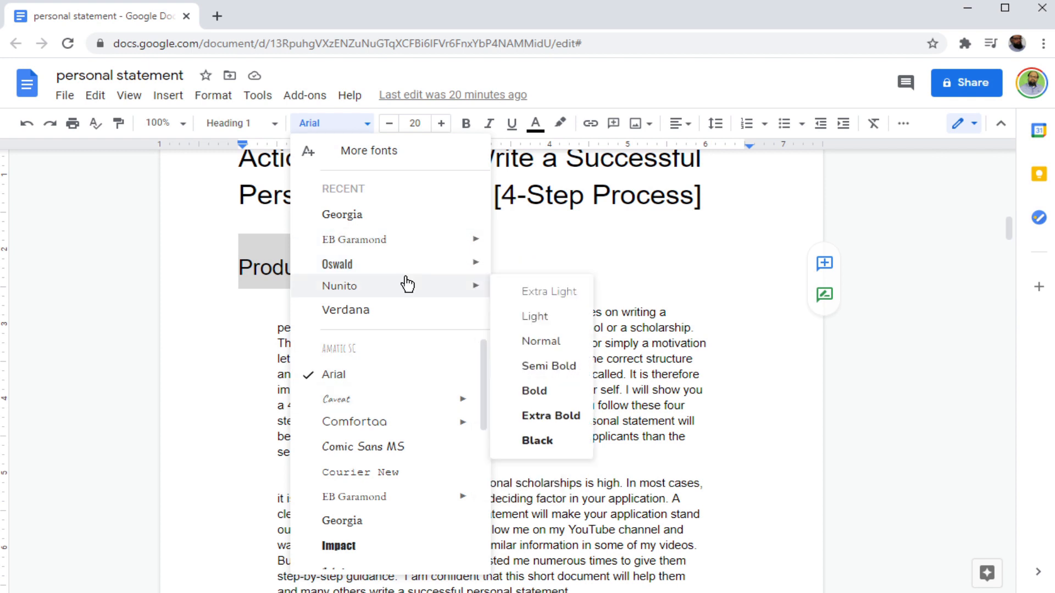
{"action": "mouse_move", "coordinate": [390, 253]}
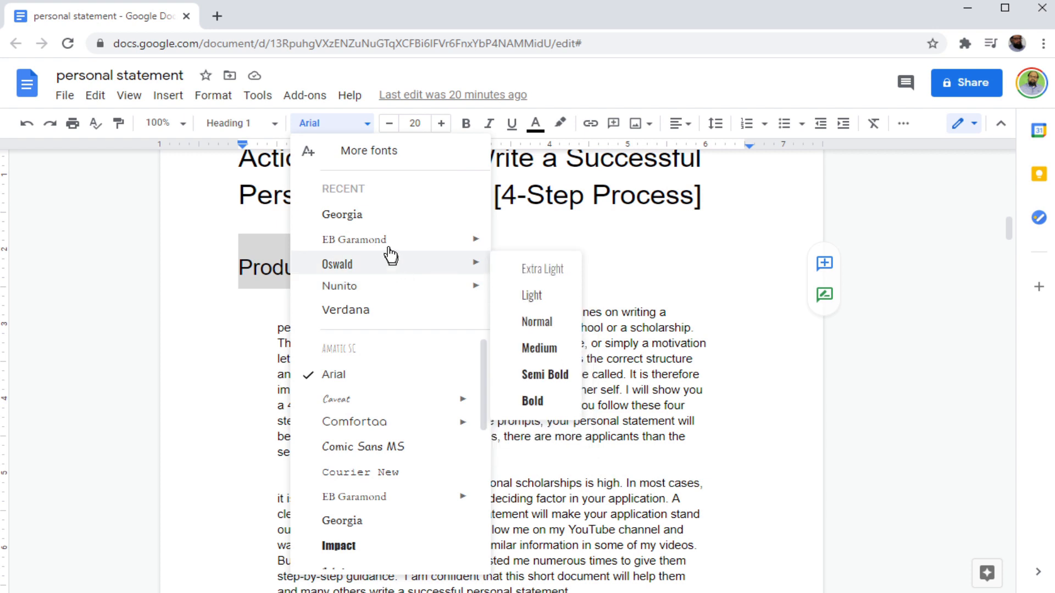
Open the full catalogue of additional fonts and look through the list sorted by popularity.
{"action": "left_click", "coordinate": [356, 156]}
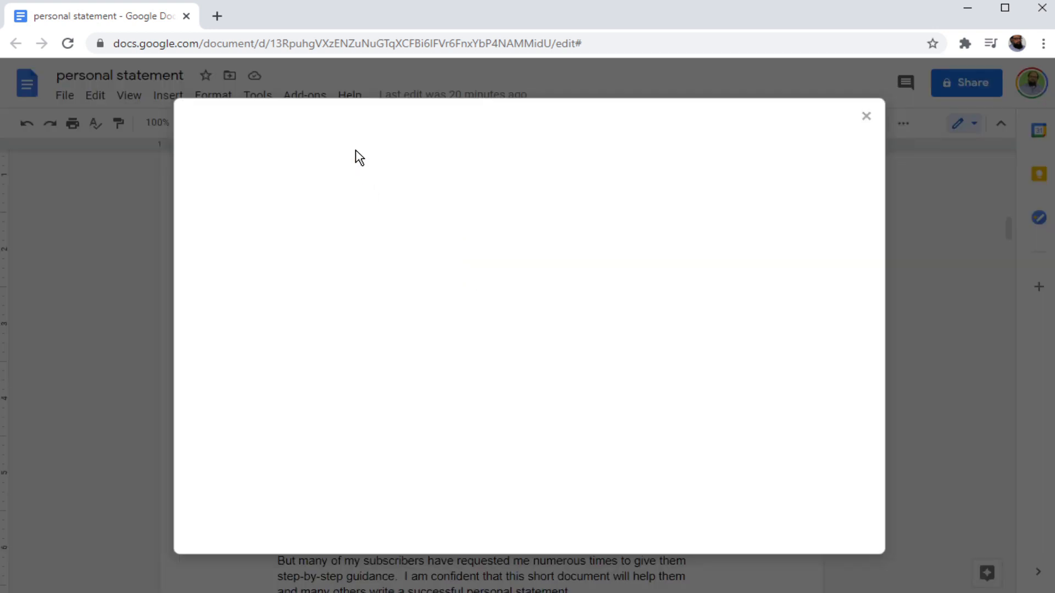
{"action": "left_click_drag", "start_coordinate": [702, 216], "coordinate": [696, 483]}
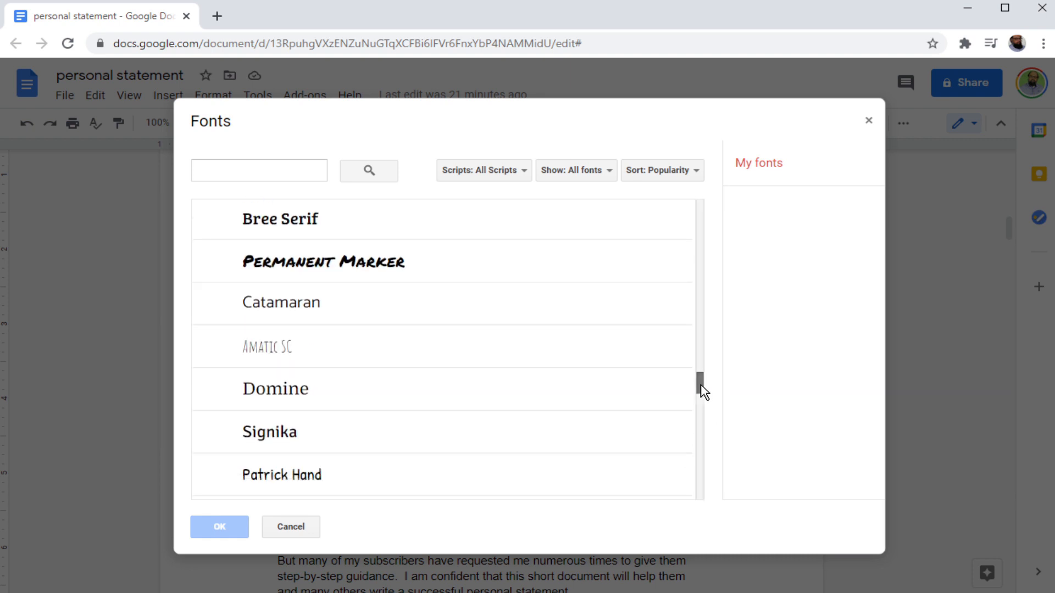
{"action": "left_click_drag", "start_coordinate": [702, 390], "coordinate": [693, 461]}
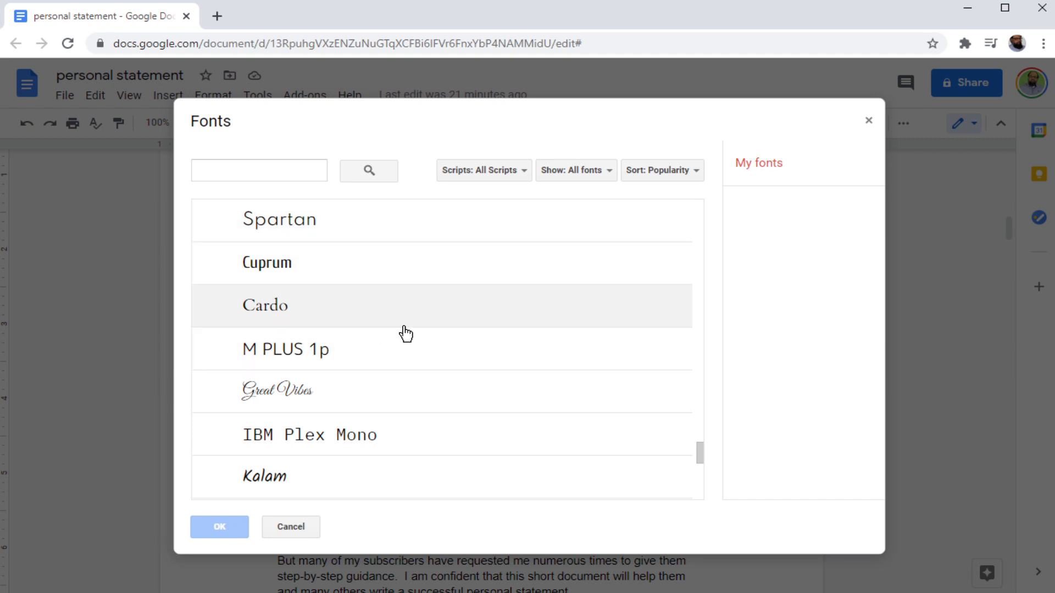
Open fonts.google.com in a new browser tab and look through the trending font families down to Ubuntu.
{"action": "left_click", "coordinate": [218, 17]}
{"action": "type", "text": "fon"}
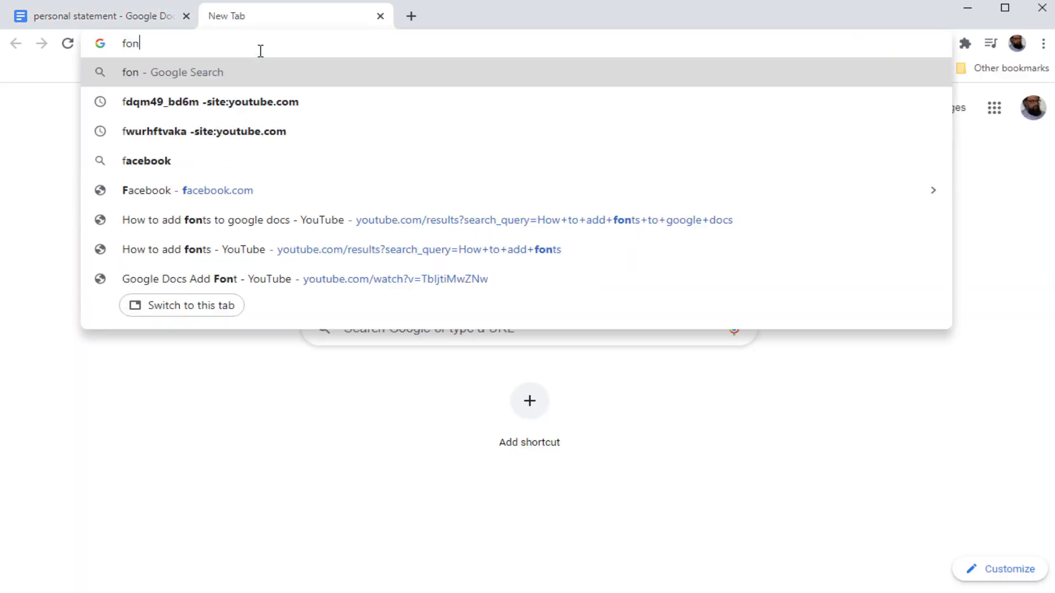
{"action": "type", "text": "ts.google."}
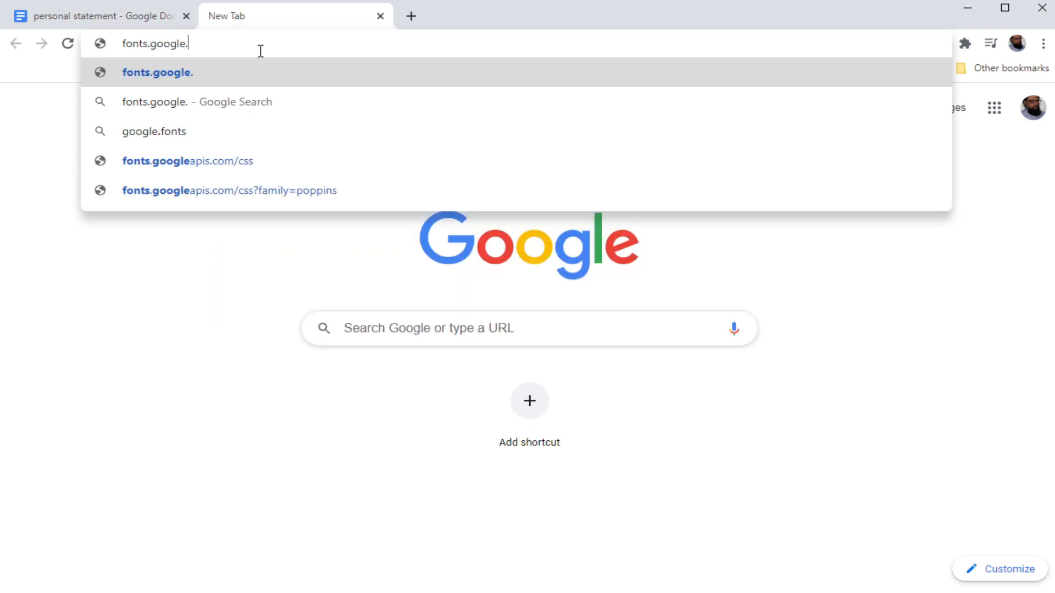
{"action": "type", "text": "com"}
{"action": "key", "text": "Return"}
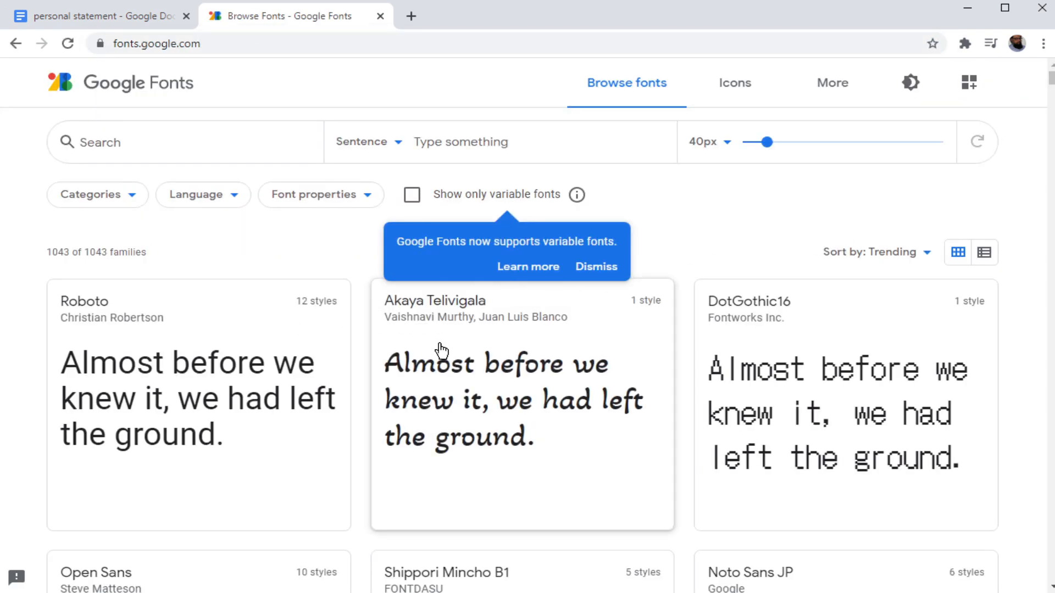
{"action": "scroll", "coordinate": [504, 426], "scroll_direction": "down", "scroll_amount": 8}
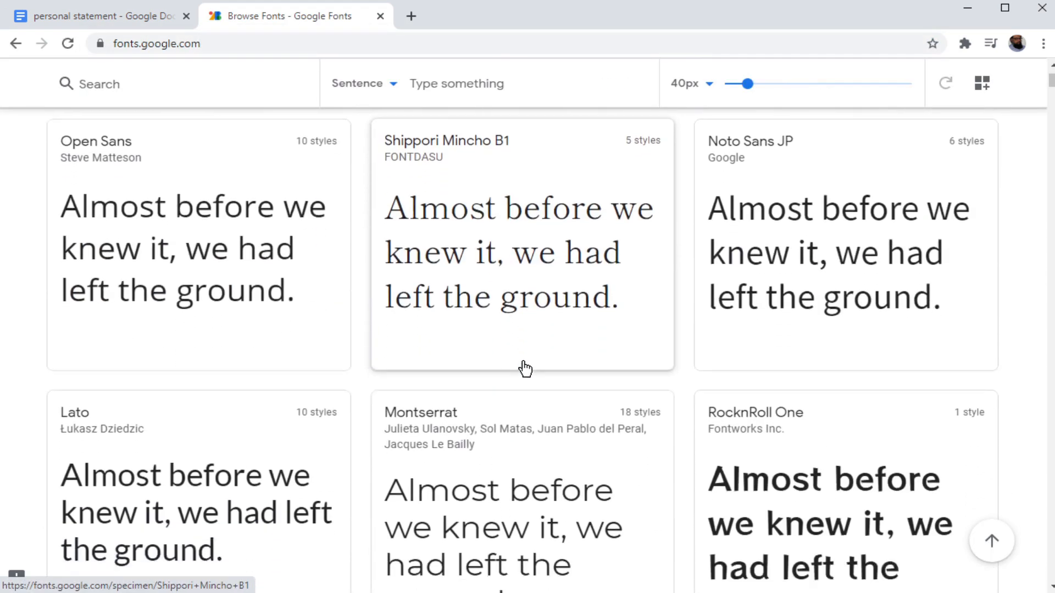
{"action": "scroll", "coordinate": [525, 368], "scroll_direction": "down", "scroll_amount": 20}
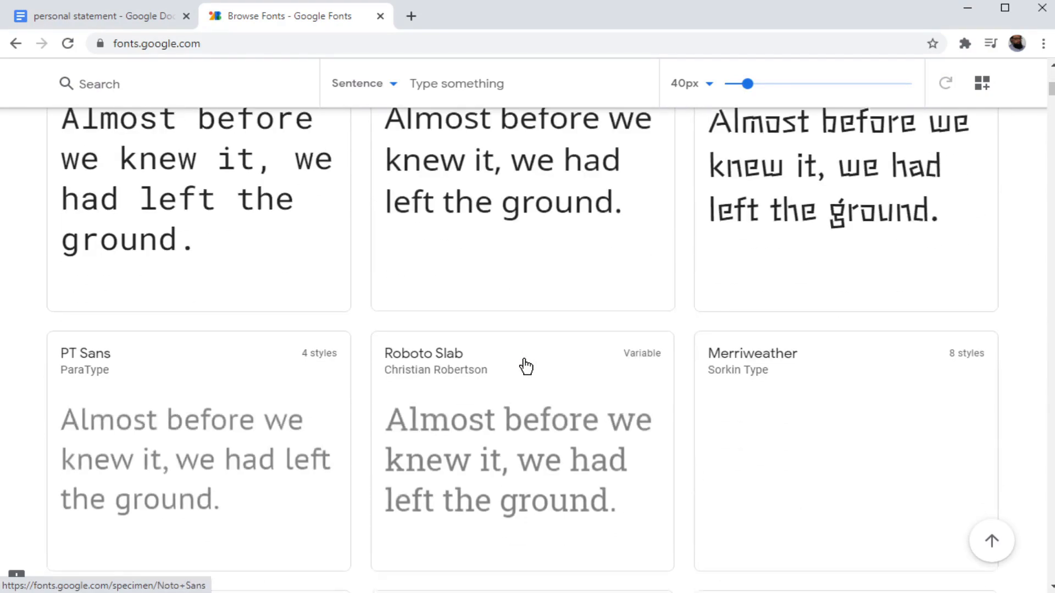
{"action": "scroll", "coordinate": [526, 367], "scroll_direction": "down", "scroll_amount": 8}
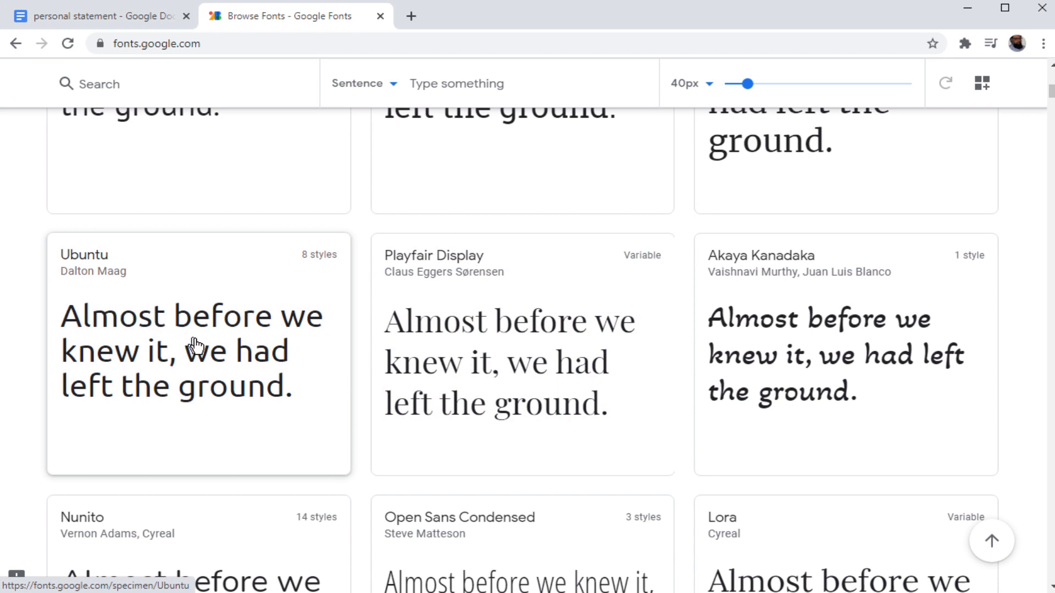
Return to the document's font catalogue, find Ubuntu, add it to My fonts and apply it to the "Product Description etc:" heading.
{"action": "left_click", "coordinate": [134, 21]}
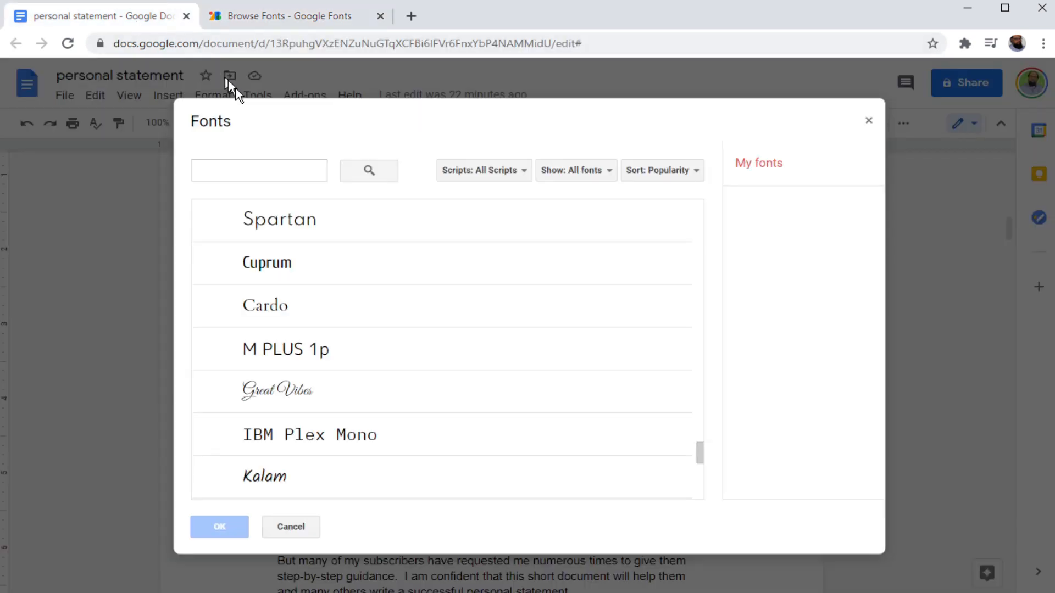
{"action": "left_click", "coordinate": [279, 176]}
{"action": "type", "text": "ubunt"}
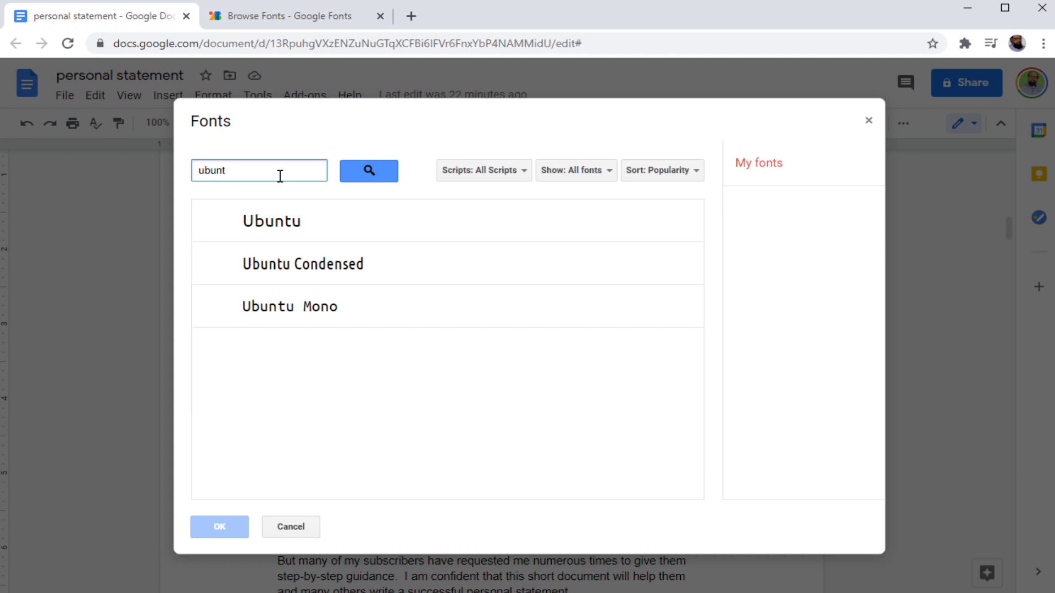
{"action": "left_click", "coordinate": [272, 221]}
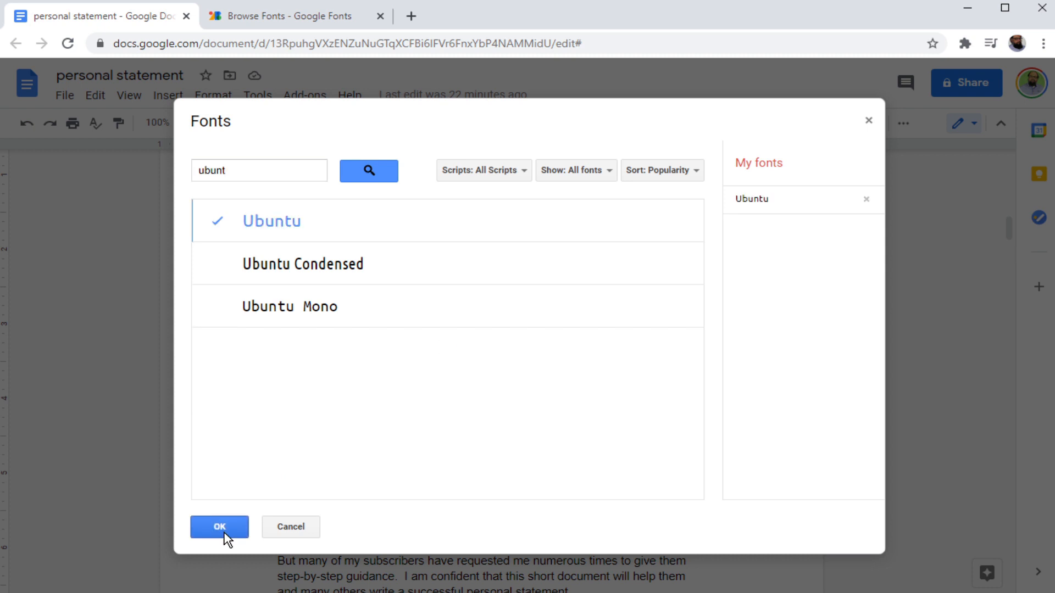
{"action": "left_click", "coordinate": [220, 528]}
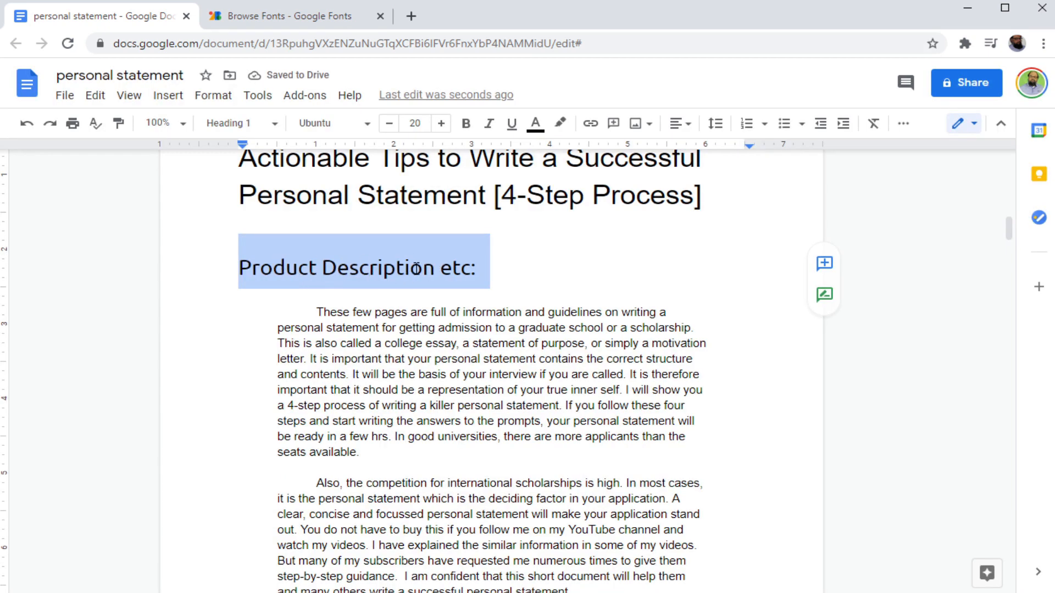
{"action": "left_click", "coordinate": [393, 268]}
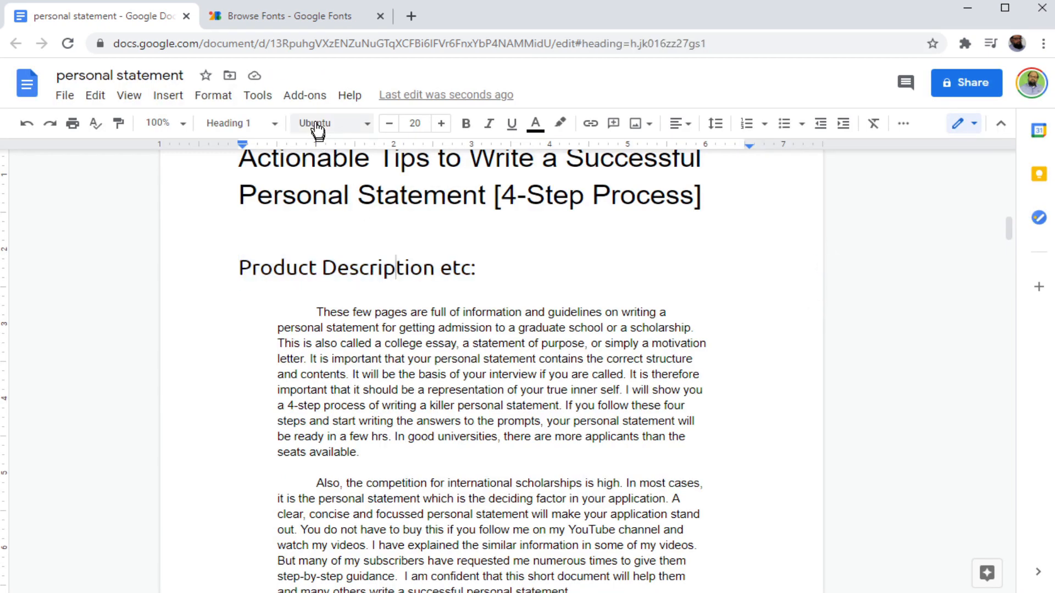
Reopen the font catalogue, clear the search text, filter the fonts by the Arabic script and look through them.
{"action": "left_click", "coordinate": [486, 271]}
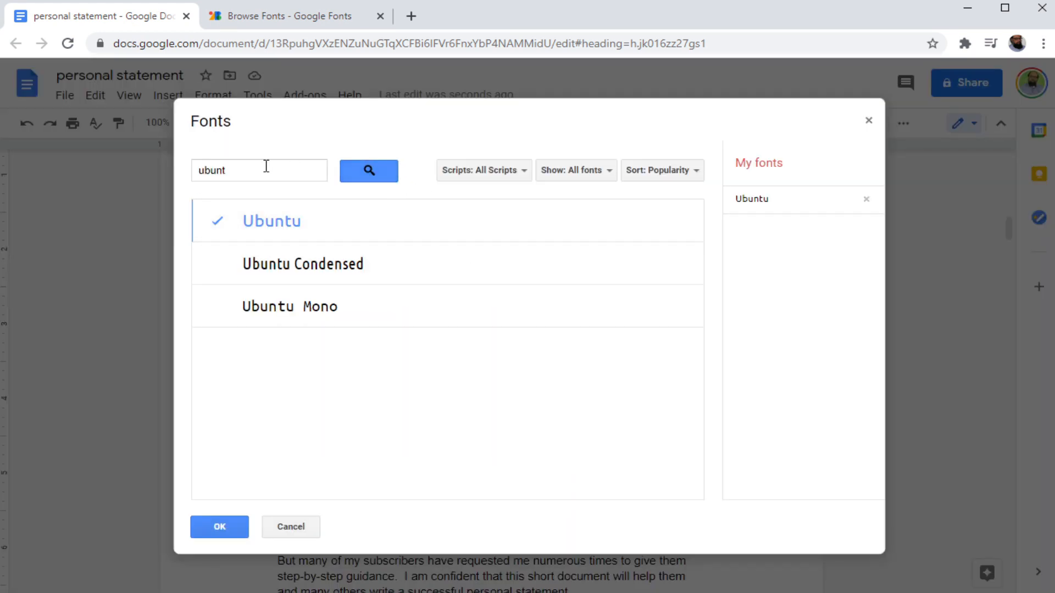
{"action": "left_click_drag", "start_coordinate": [266, 170], "coordinate": [152, 167]}
{"action": "key", "text": "BackSpace"}
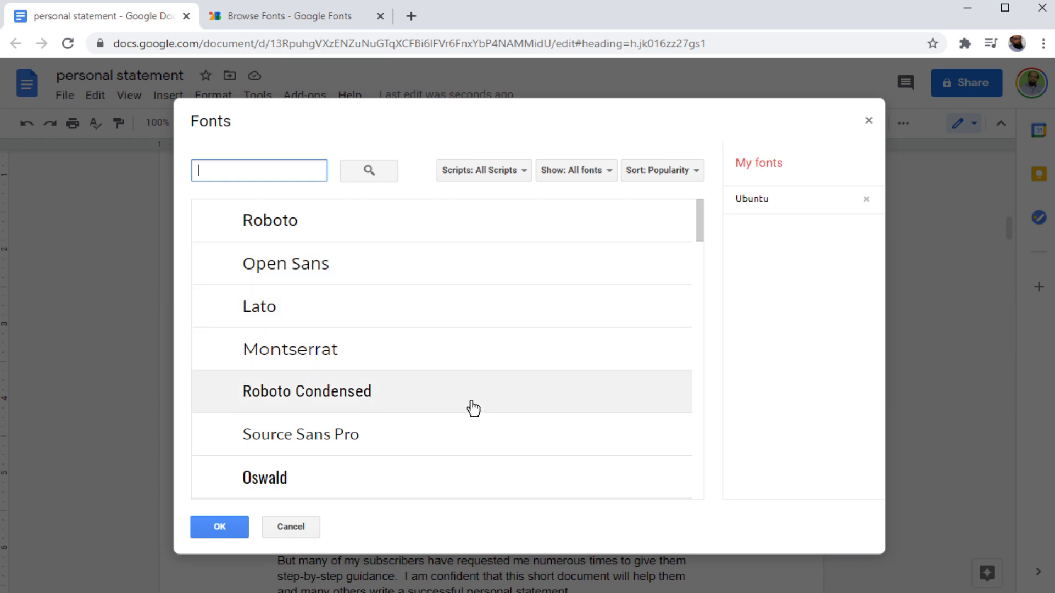
{"action": "left_click", "coordinate": [526, 175]}
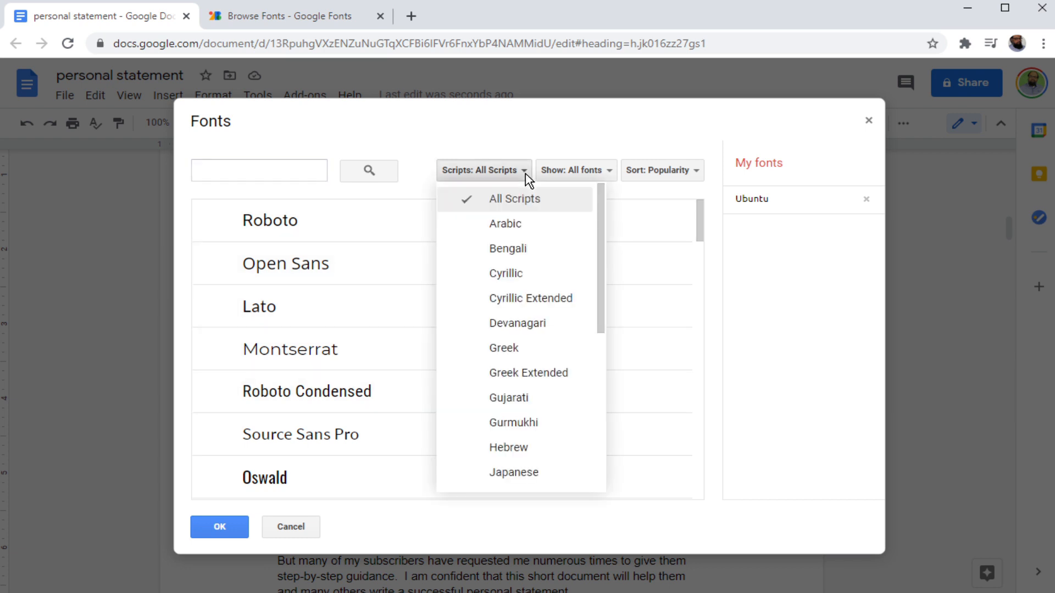
{"action": "left_click", "coordinate": [511, 233]}
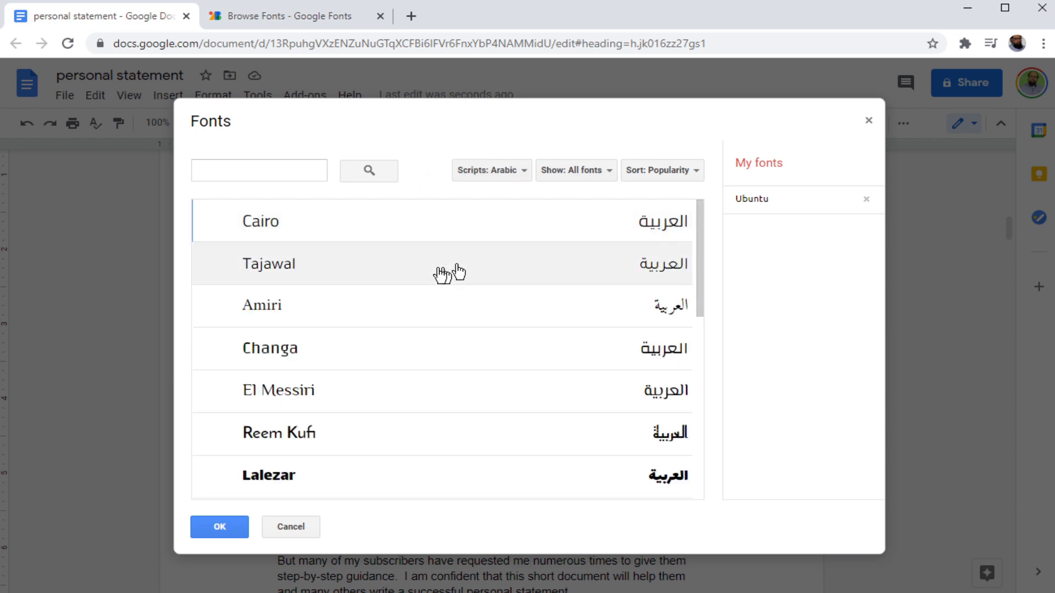
{"action": "scroll", "coordinate": [284, 319], "scroll_direction": "down", "scroll_amount": 5}
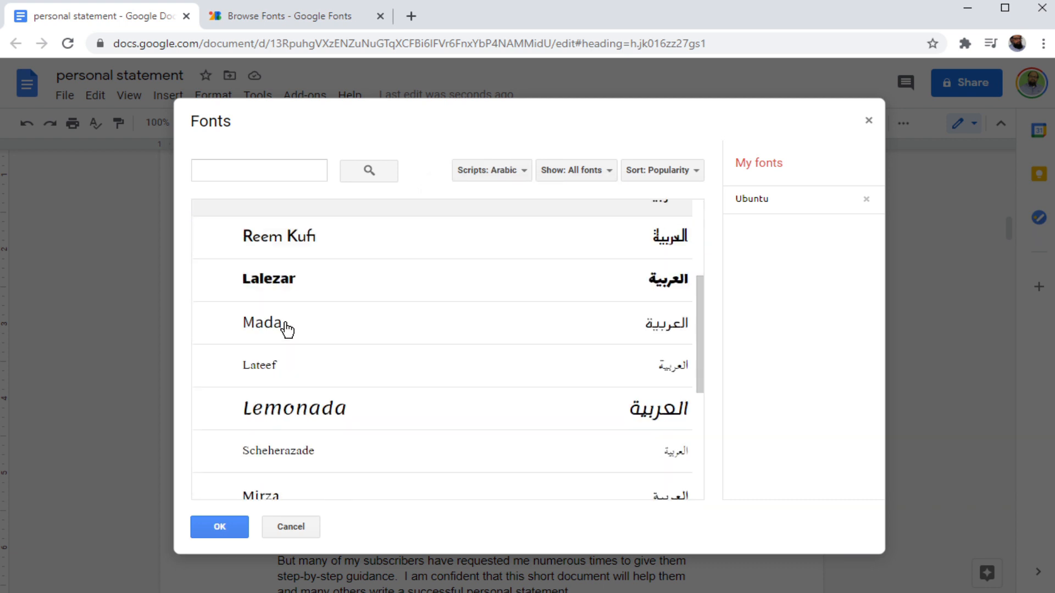
Show only handwriting fonts, set the script filter back to All Scripts and look through the list.
{"action": "left_click", "coordinate": [599, 175]}
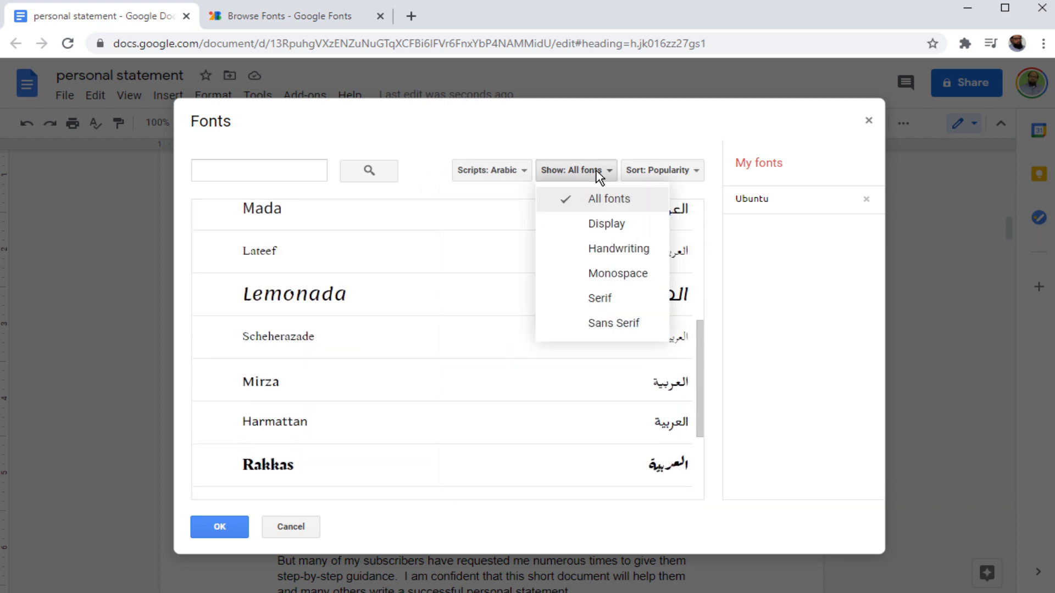
{"action": "left_click", "coordinate": [610, 251]}
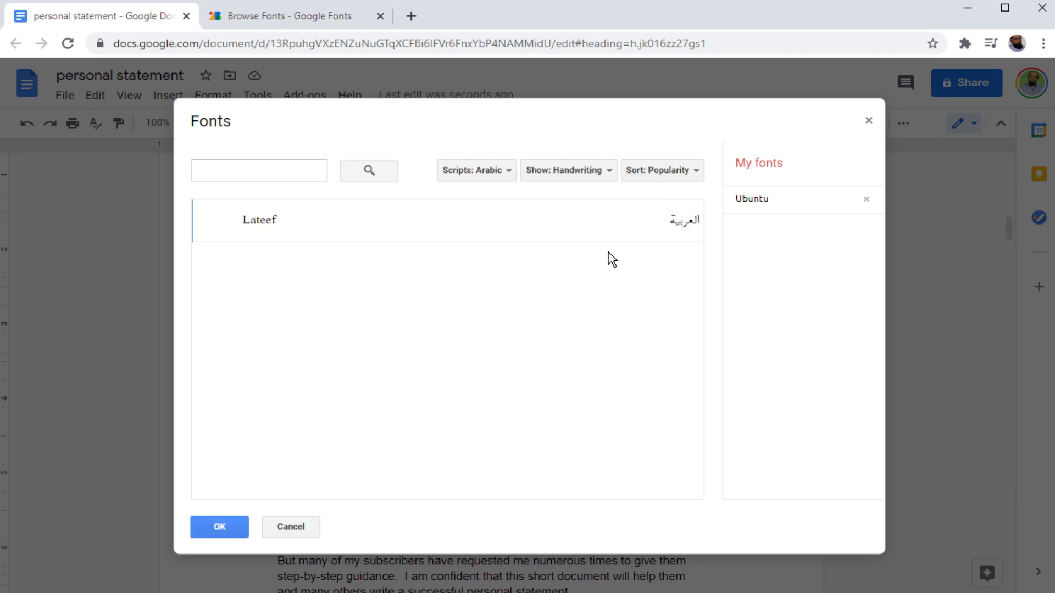
{"action": "left_click", "coordinate": [506, 173]}
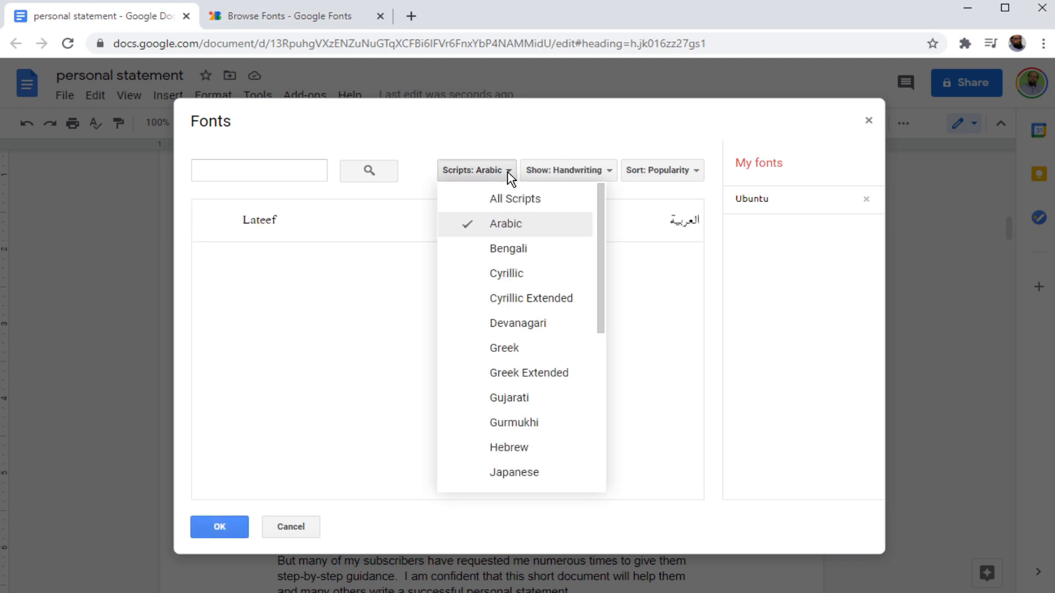
{"action": "left_click", "coordinate": [514, 203]}
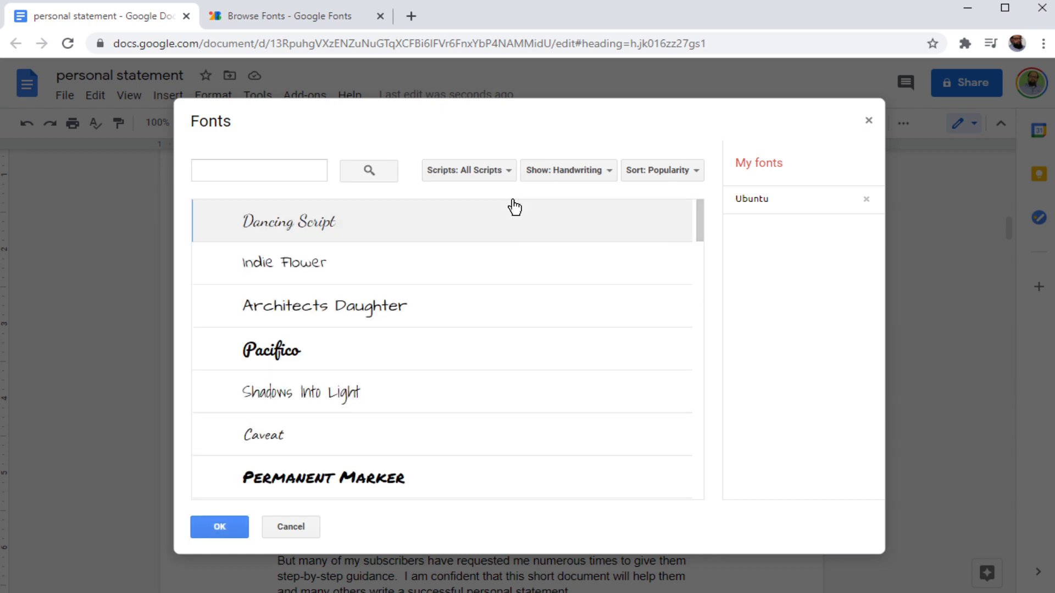
{"action": "scroll", "coordinate": [433, 315], "scroll_direction": "down", "scroll_amount": 20}
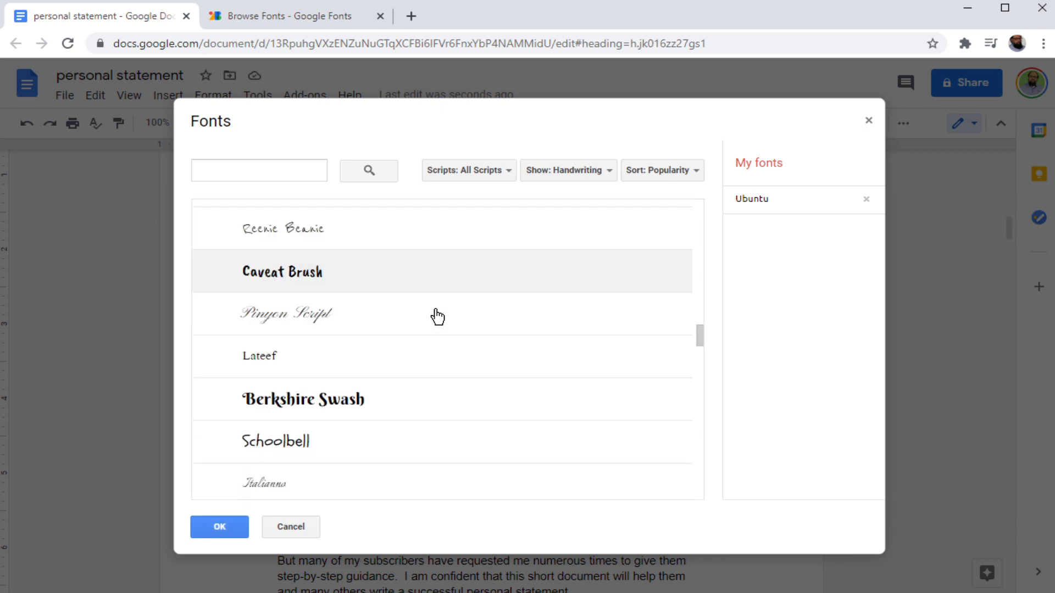
{"action": "scroll", "coordinate": [435, 314], "scroll_direction": "down", "scroll_amount": 9}
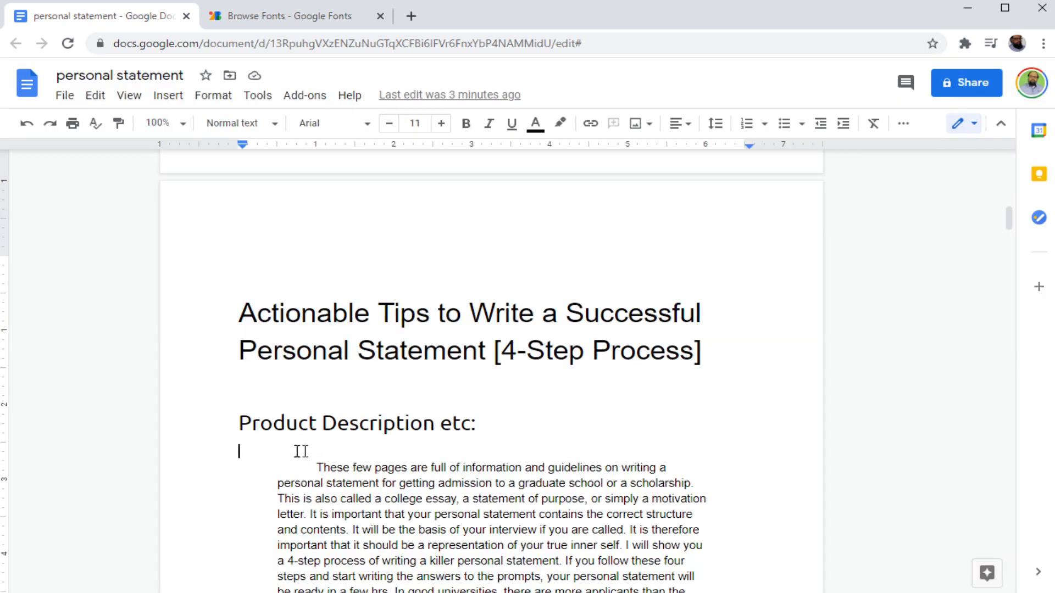
Compare the style and font of the "Product Description etc:", "Introduction" and "Step-By-Step-Process of Writing a Personal Statement:" headings.
{"action": "left_click_drag", "start_coordinate": [237, 427], "coordinate": [495, 427]}
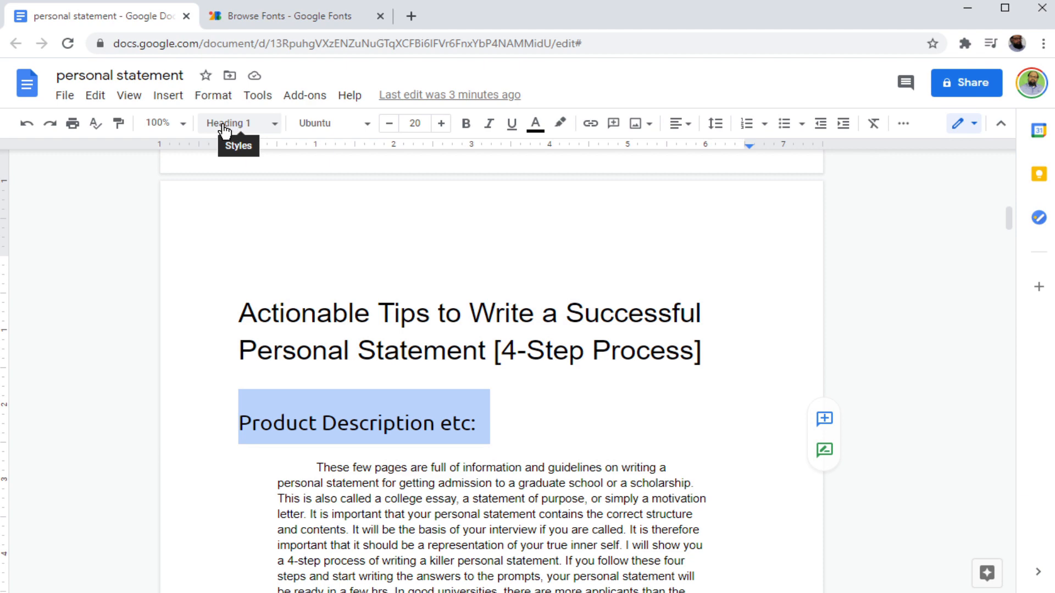
{"action": "left_click", "coordinate": [416, 409]}
{"action": "scroll", "coordinate": [548, 440], "scroll_direction": "down", "scroll_amount": 5}
{"action": "left_click", "coordinate": [265, 495]}
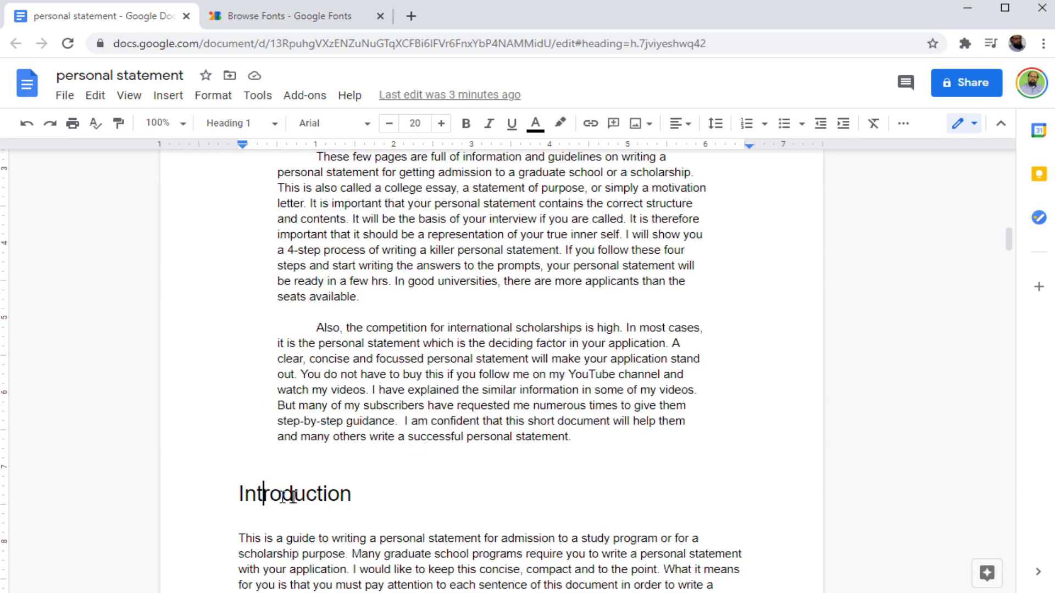
{"action": "scroll", "coordinate": [462, 501], "scroll_direction": "down", "scroll_amount": 10}
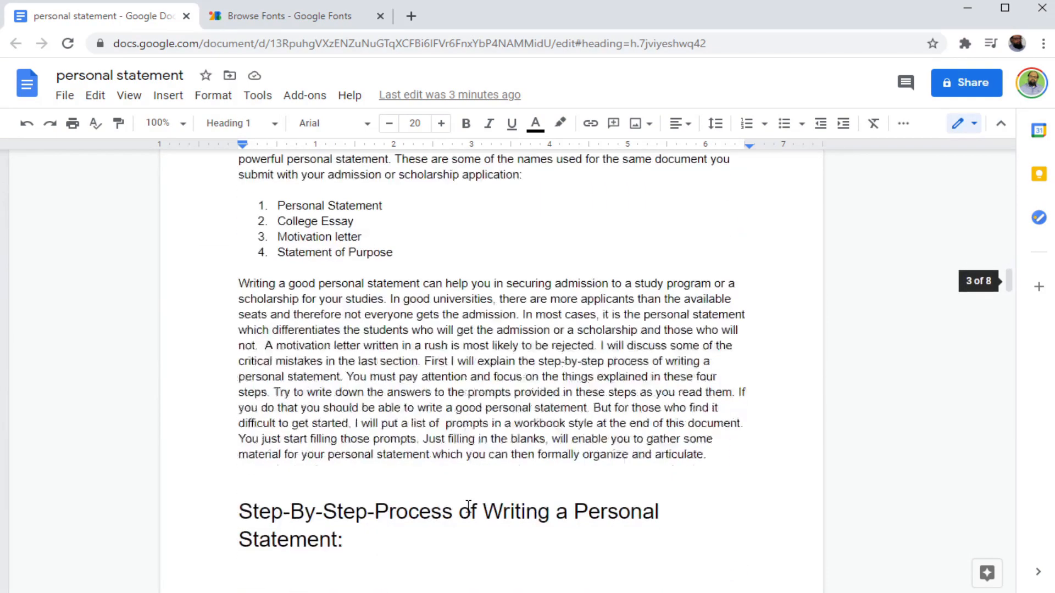
{"action": "left_click", "coordinate": [419, 517]}
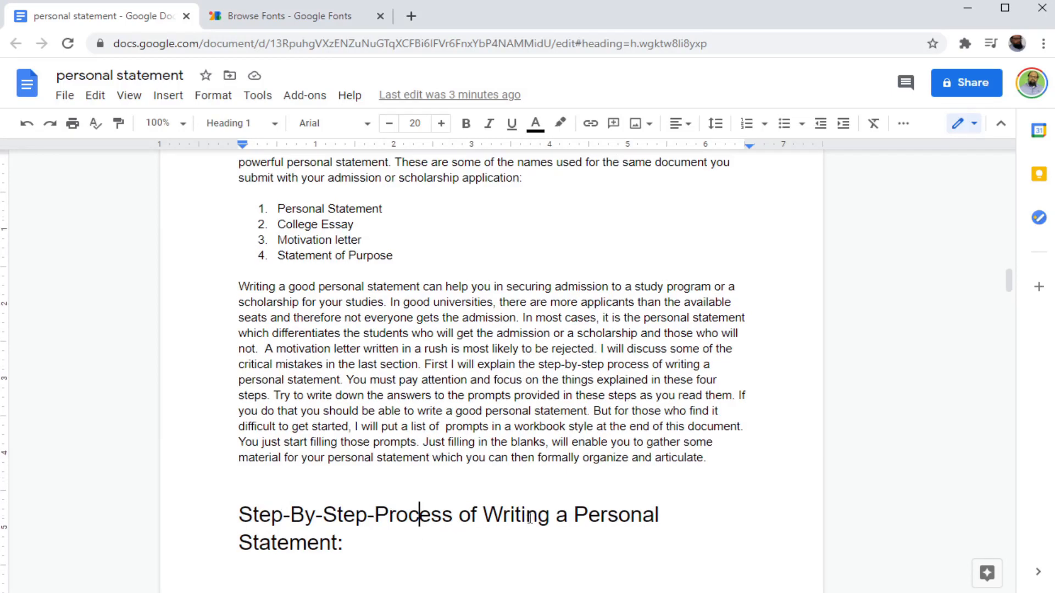
Update the Heading 1 style to match the Ubuntu formatting of the "Product Description etc:" heading.
{"action": "scroll", "coordinate": [532, 513], "scroll_direction": "up", "scroll_amount": 12}
{"action": "scroll", "coordinate": [533, 512], "scroll_direction": "up", "scroll_amount": 2}
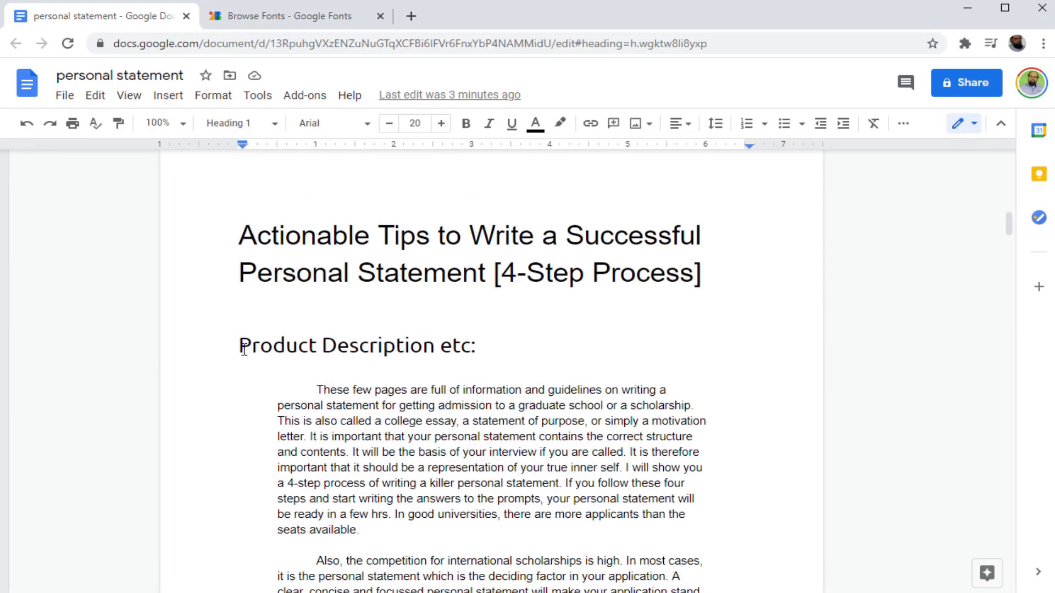
{"action": "left_click_drag", "start_coordinate": [244, 349], "coordinate": [501, 346]}
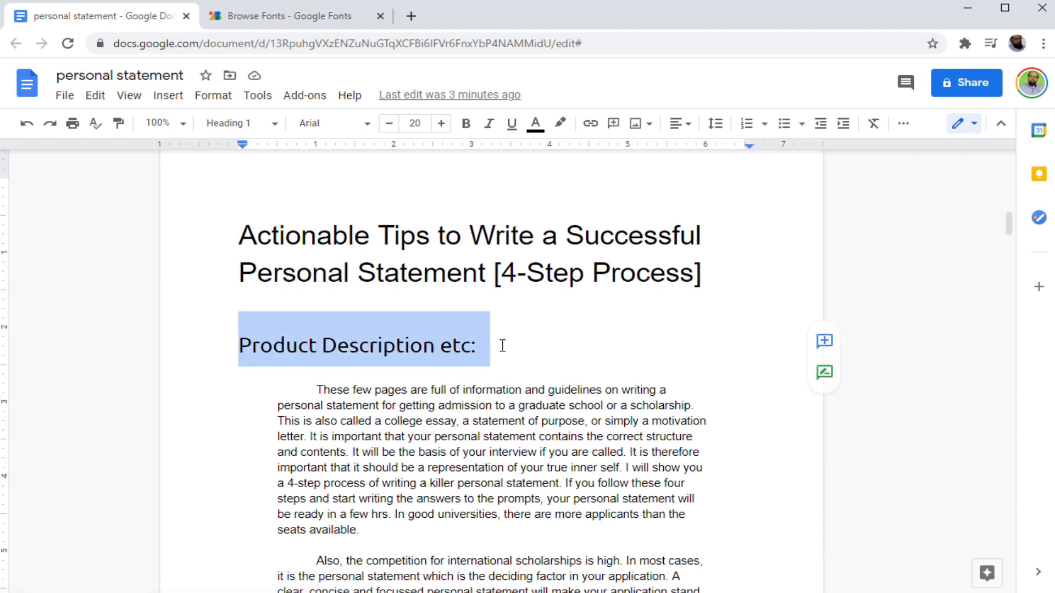
{"action": "left_click", "coordinate": [257, 130]}
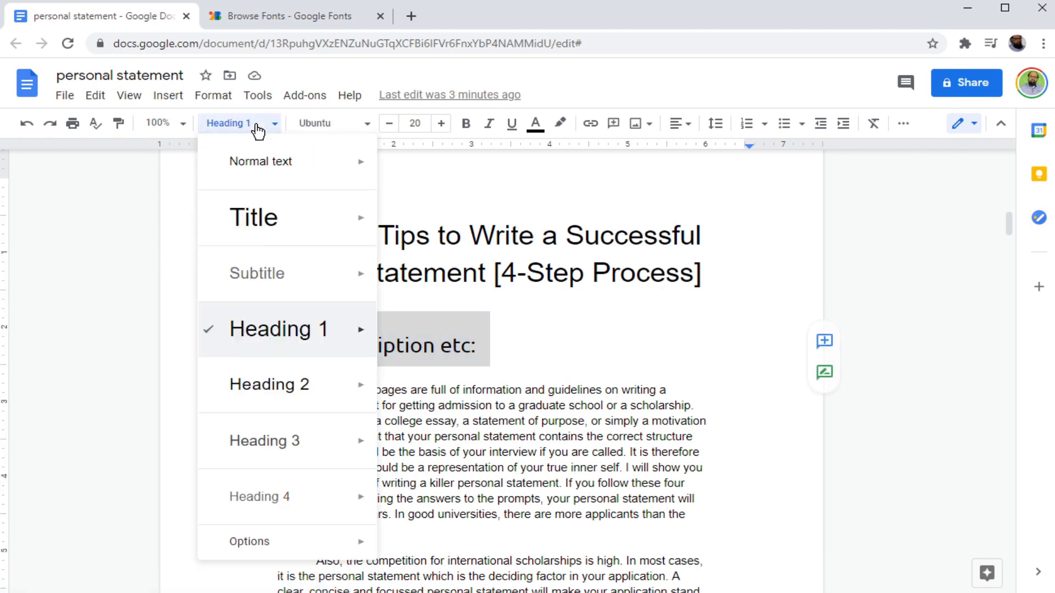
{"action": "mouse_move", "coordinate": [355, 340]}
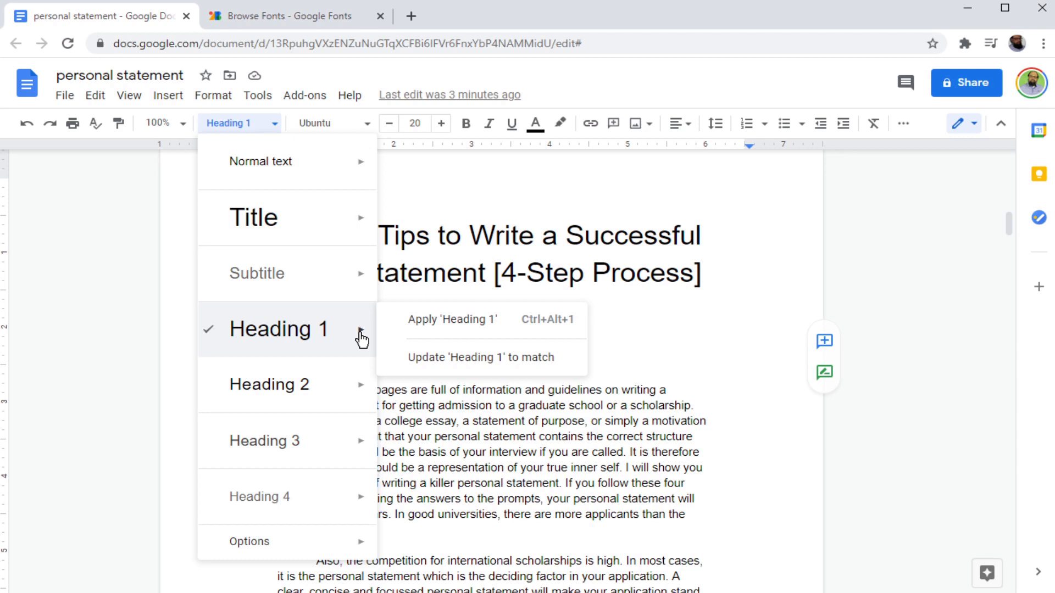
{"action": "left_click", "coordinate": [533, 361]}
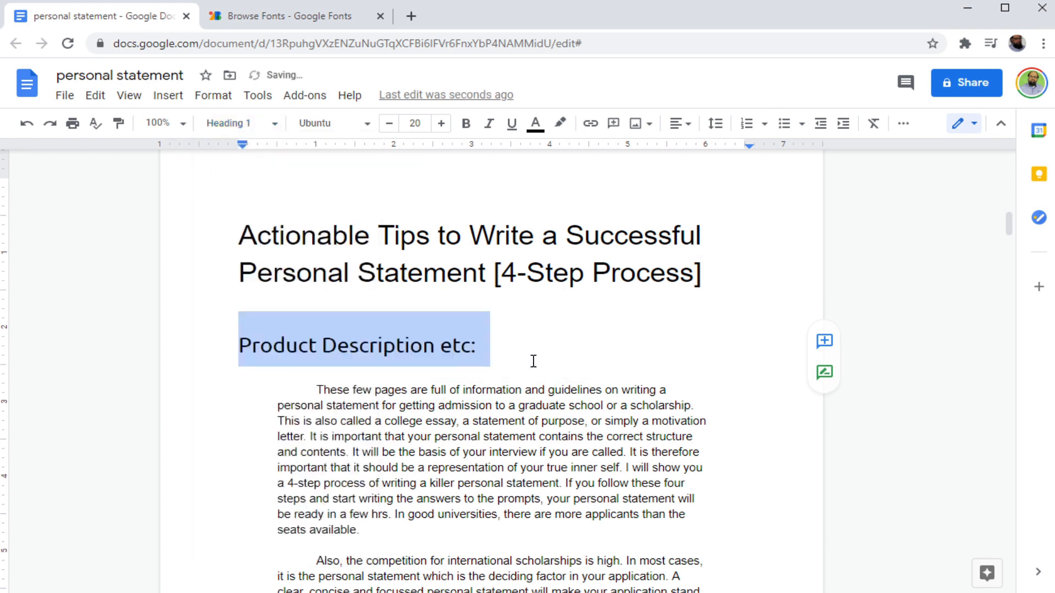
Check the font of the "Introduction" and "Step-By-Step-Process of Writing a Personal Statement:" headings against the updated Heading 1 style.
{"action": "scroll", "coordinate": [536, 365], "scroll_direction": "down", "scroll_amount": 7}
{"action": "left_click", "coordinate": [325, 338]}
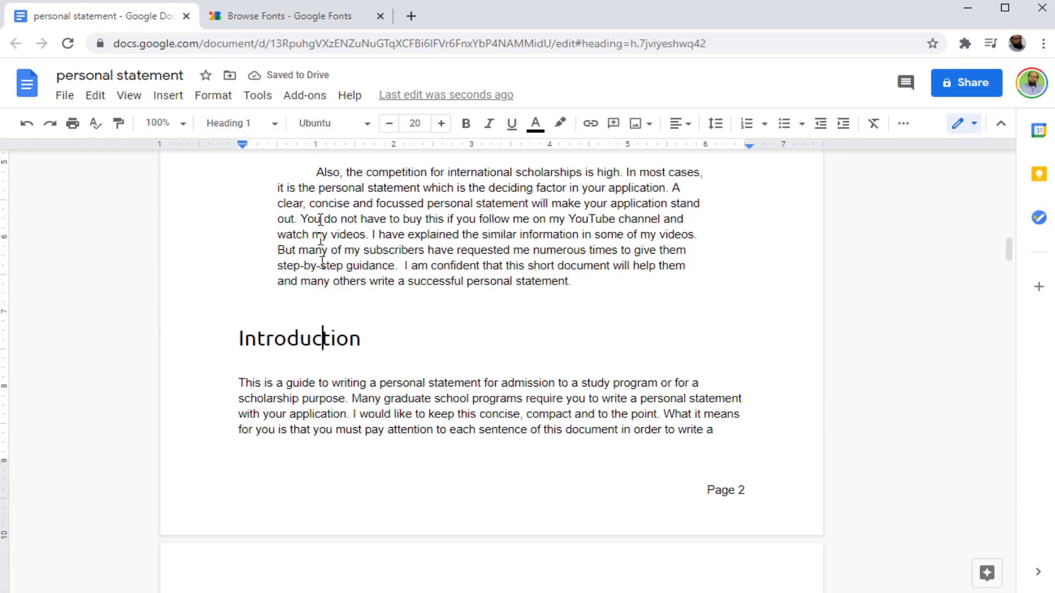
{"action": "scroll", "coordinate": [476, 486], "scroll_direction": "down", "scroll_amount": 6}
{"action": "scroll", "coordinate": [478, 484], "scroll_direction": "down", "scroll_amount": 5}
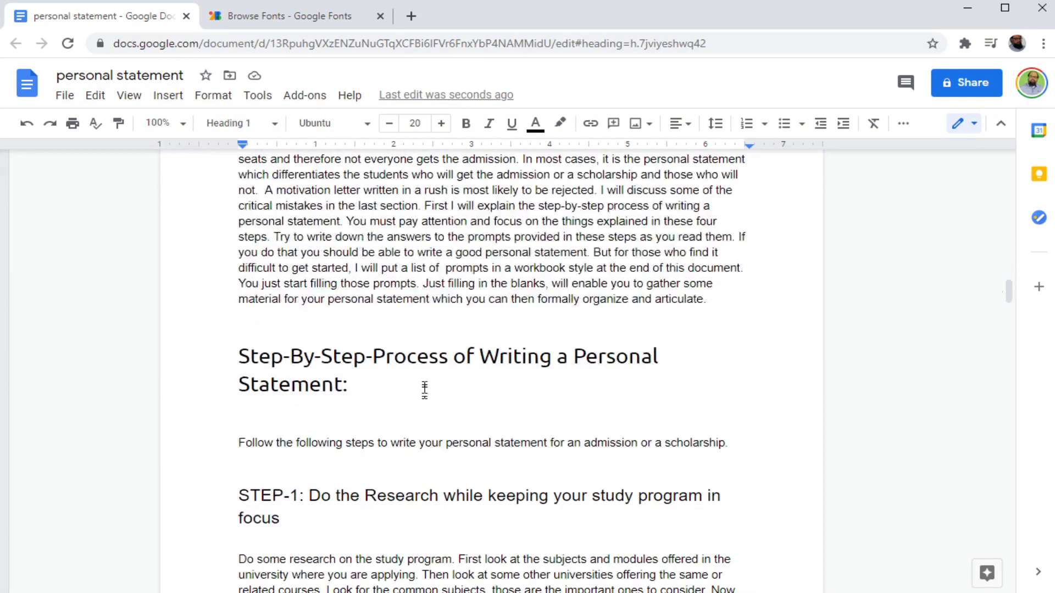
{"action": "left_click", "coordinate": [419, 357]}
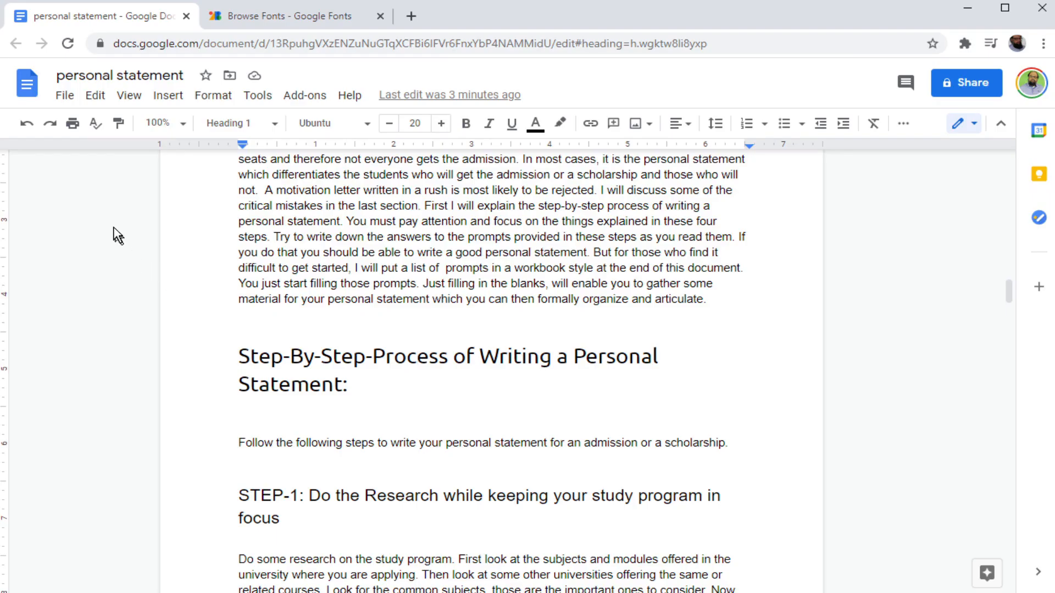
Print the document with Save as PDF as the destination, review the page preview and save it.
{"action": "left_click", "coordinate": [65, 96]}
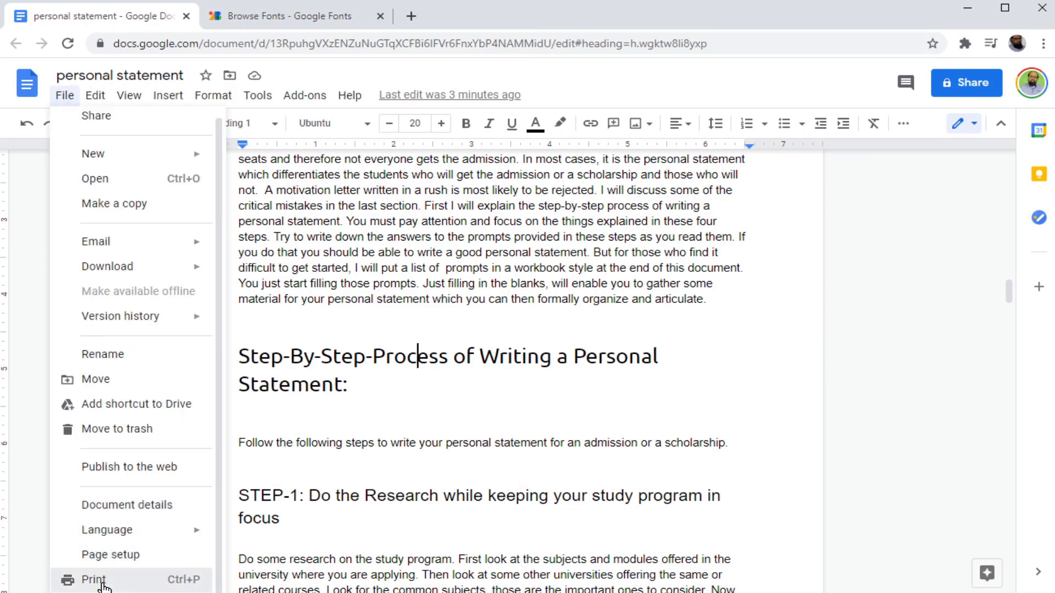
{"action": "left_click", "coordinate": [103, 585]}
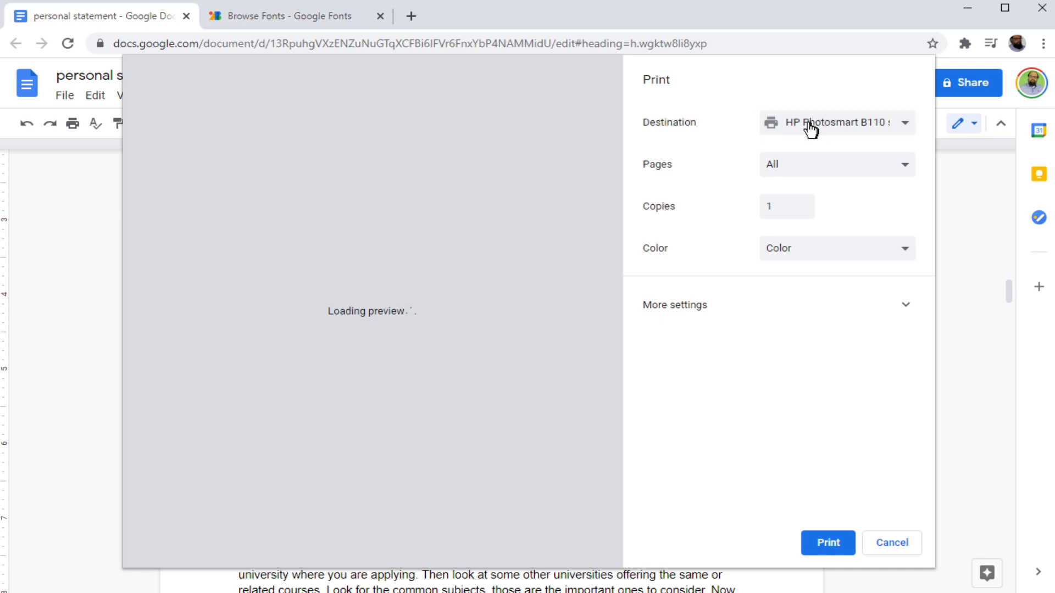
{"action": "left_click", "coordinate": [902, 126]}
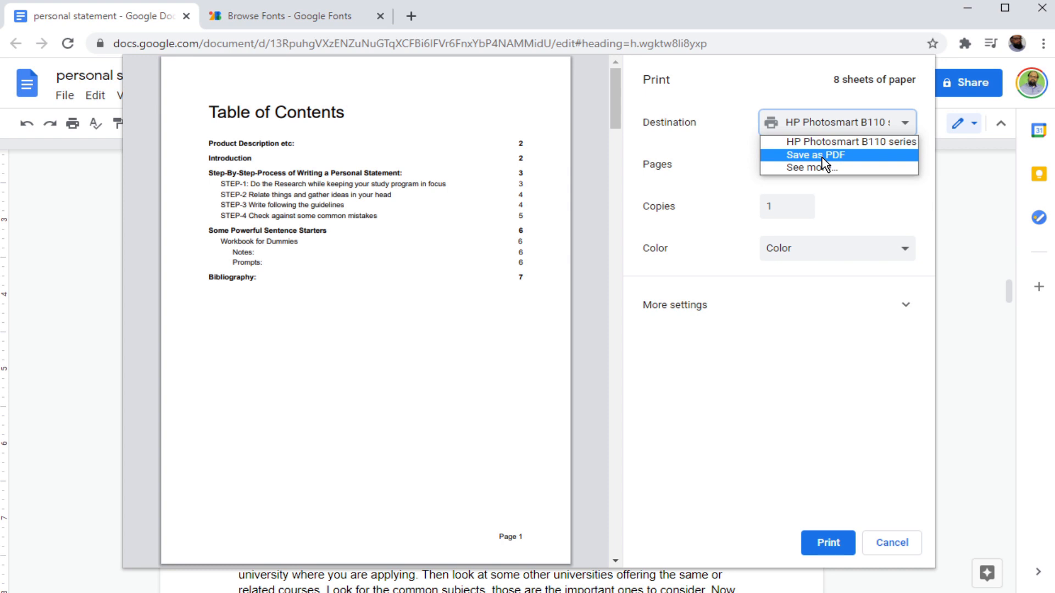
{"action": "left_click", "coordinate": [824, 156]}
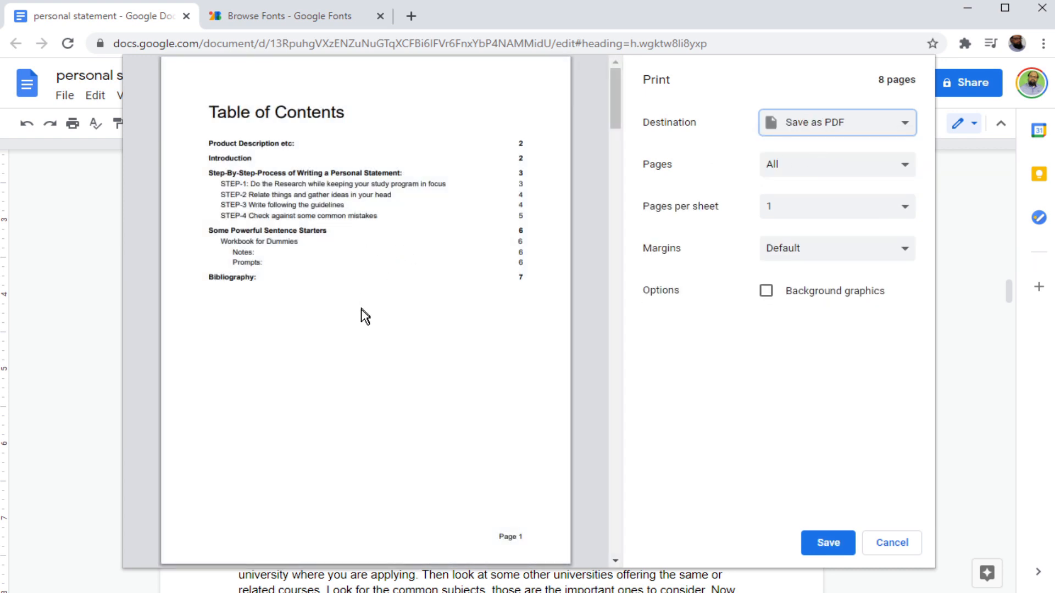
{"action": "left_click_drag", "start_coordinate": [616, 120], "coordinate": [605, 313]}
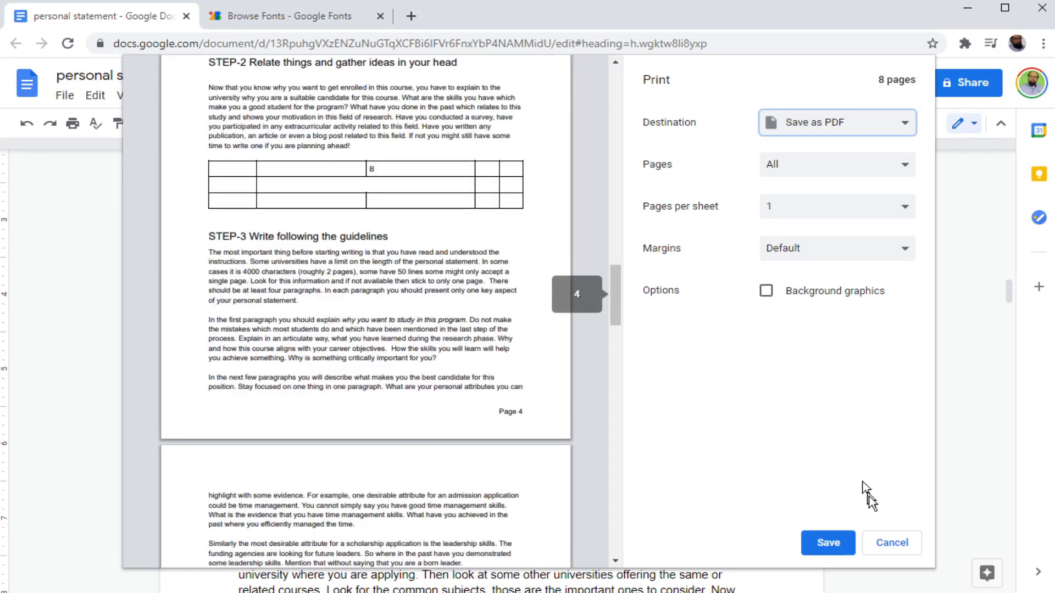
{"action": "left_click", "coordinate": [832, 549]}
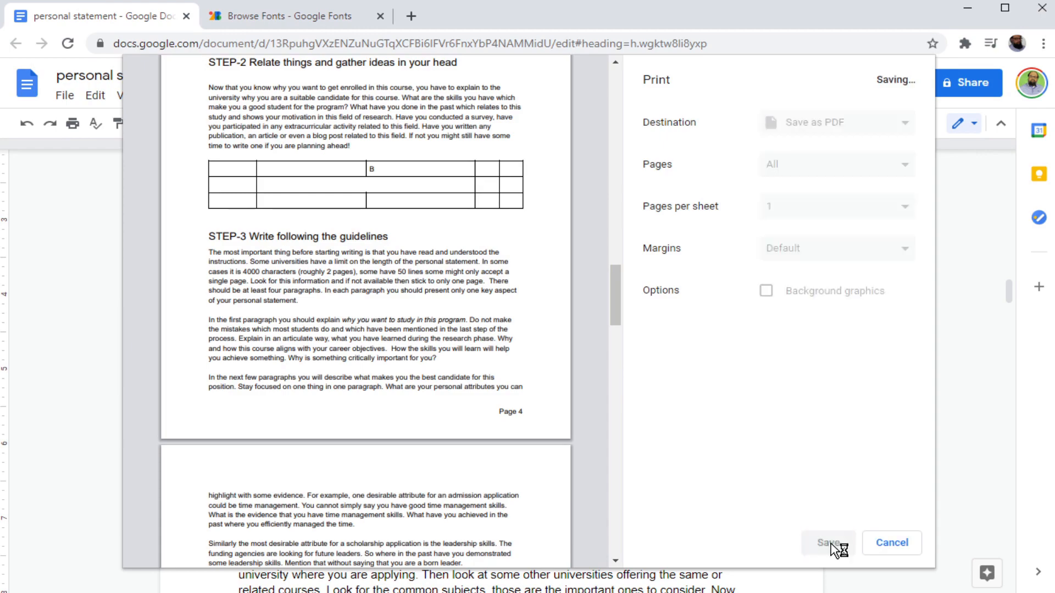